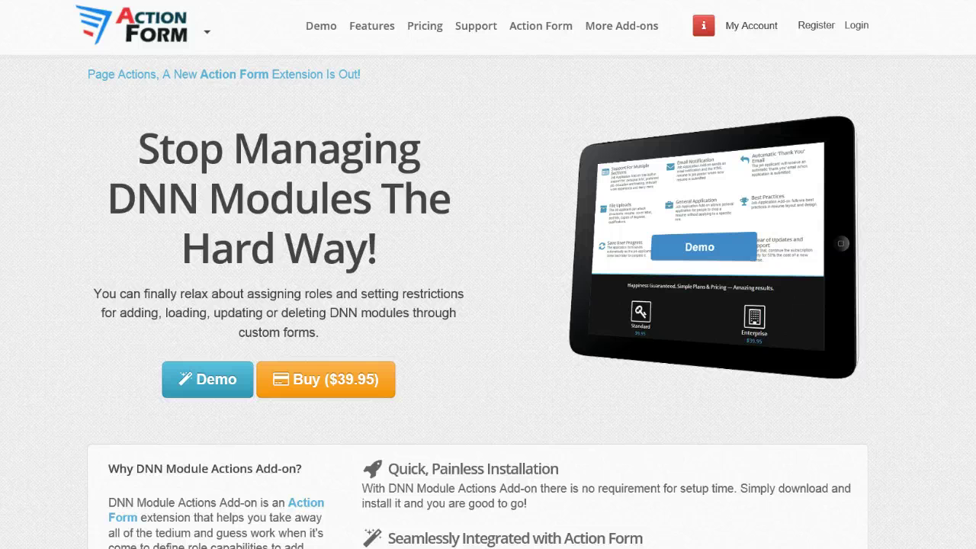
Launch the Action Form demo DNN site from the product page's Demo button.
click(135, 323)
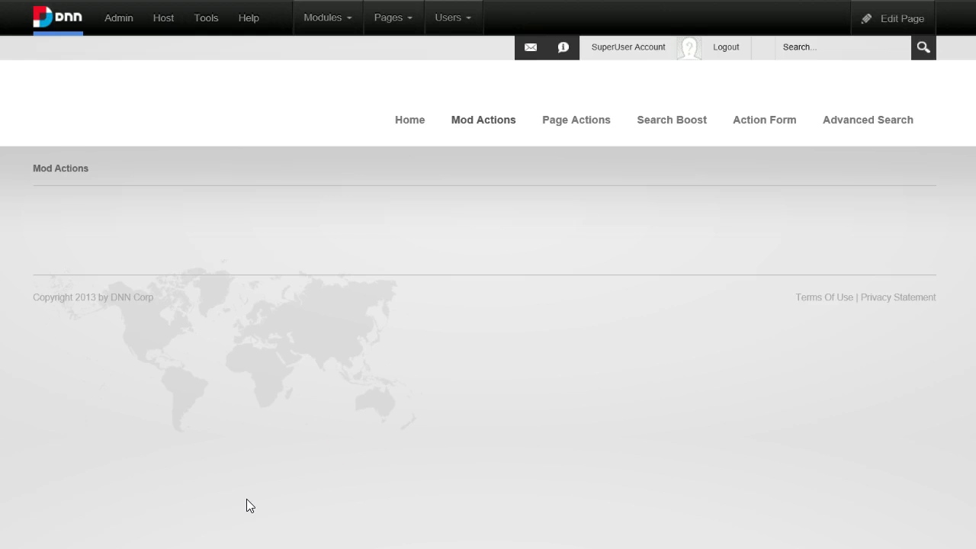
Add an avt.ActionForm module to the ContentPane of the Mod Actions page.
mouse_move(342, 34)
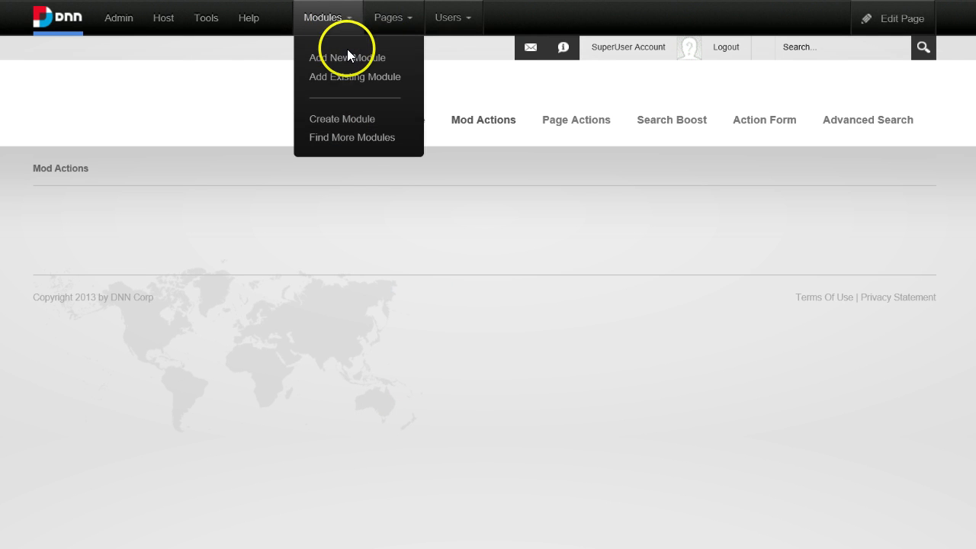
click(347, 51)
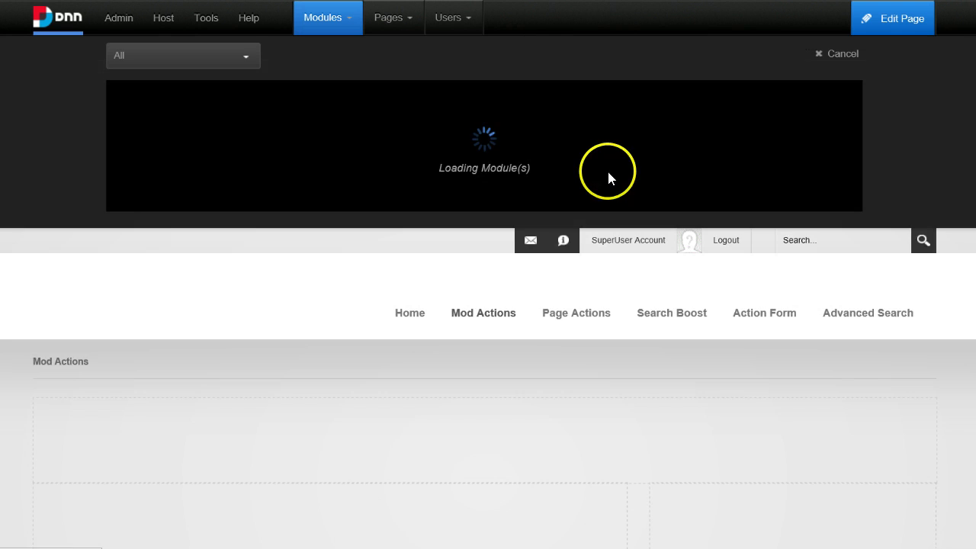
mouse_move(583, 92)
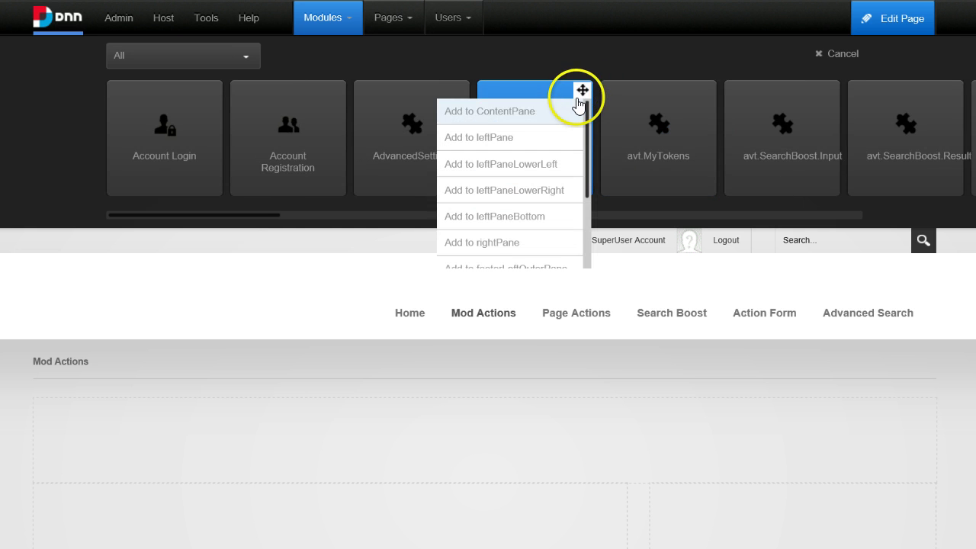
click(567, 111)
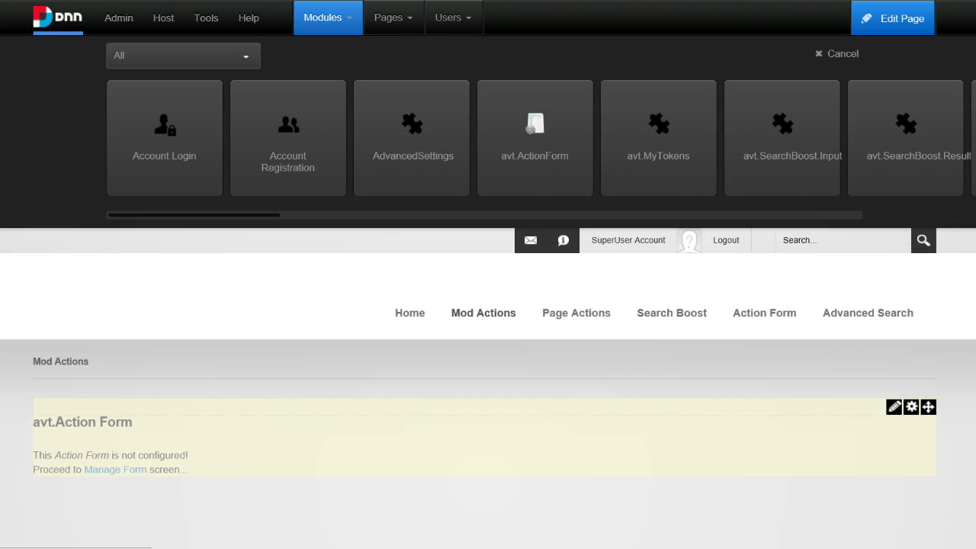
Open Manage Form on the new Action Form and start on a blank form.
click(122, 469)
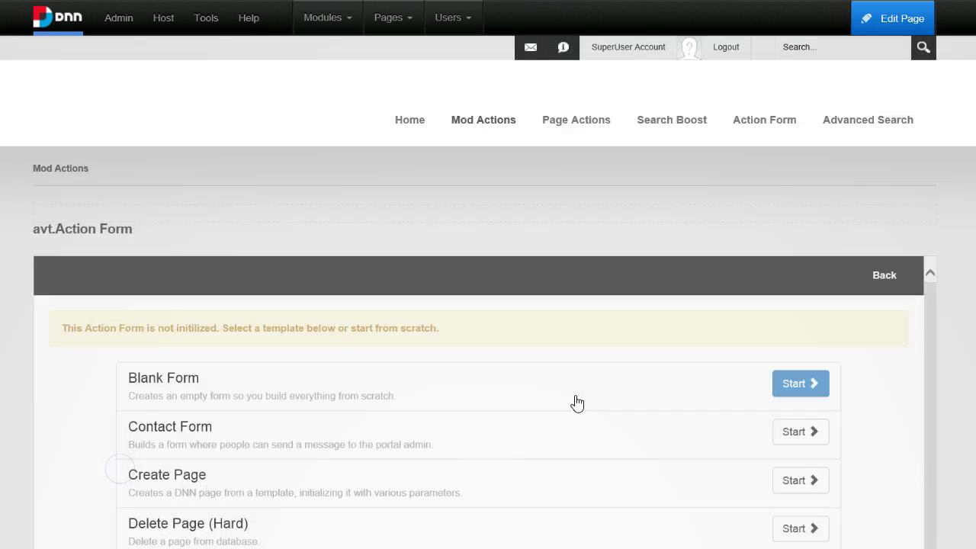
scroll(637, 387, down, 2)
scroll(638, 387, up, 2)
click(799, 381)
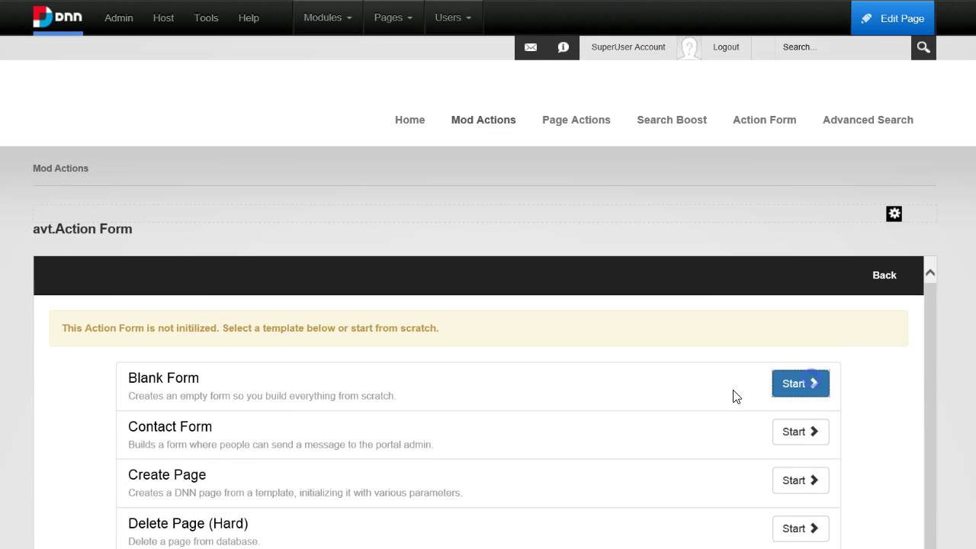
scroll(251, 508, down, 4)
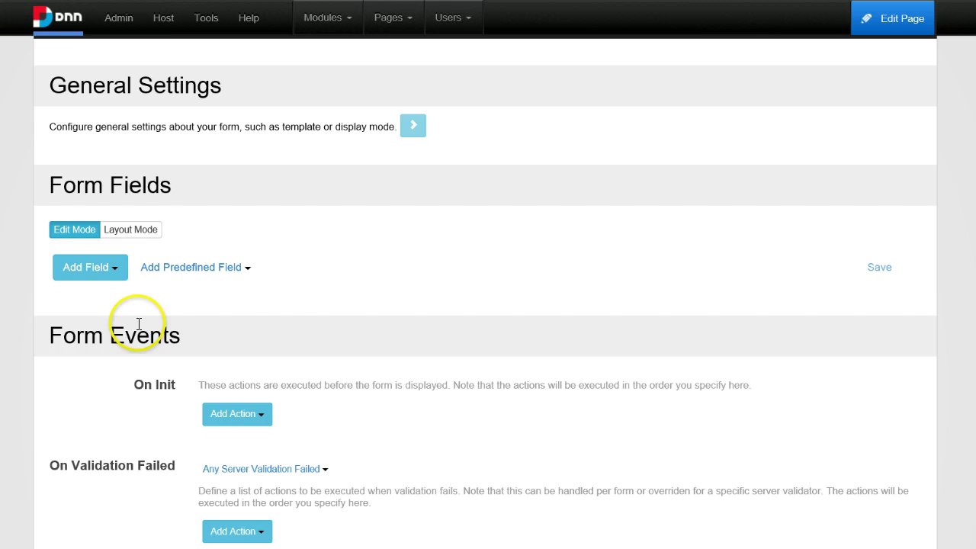
Add a Button field to the form titled 'Enable Search'.
click(97, 267)
mouse_move(130, 315)
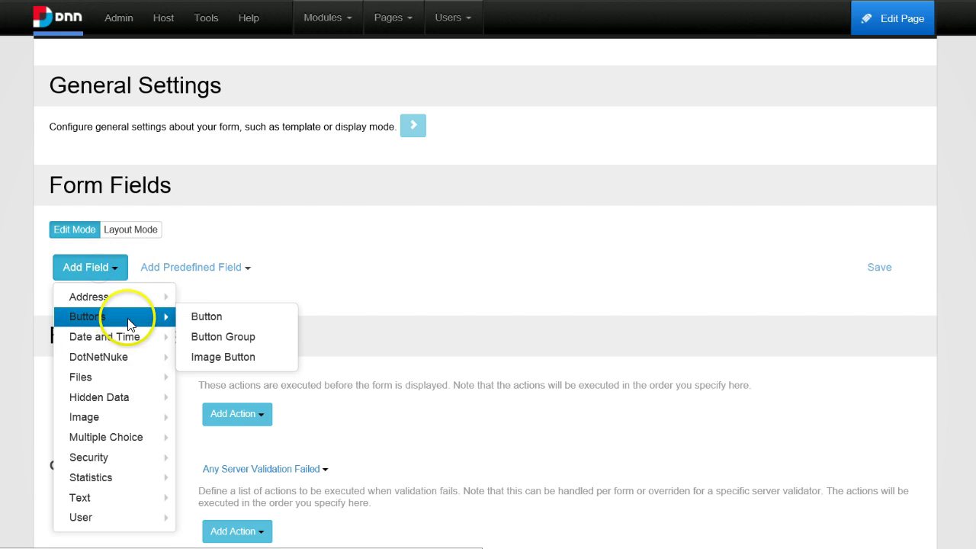
click(200, 319)
triple_click(312, 372)
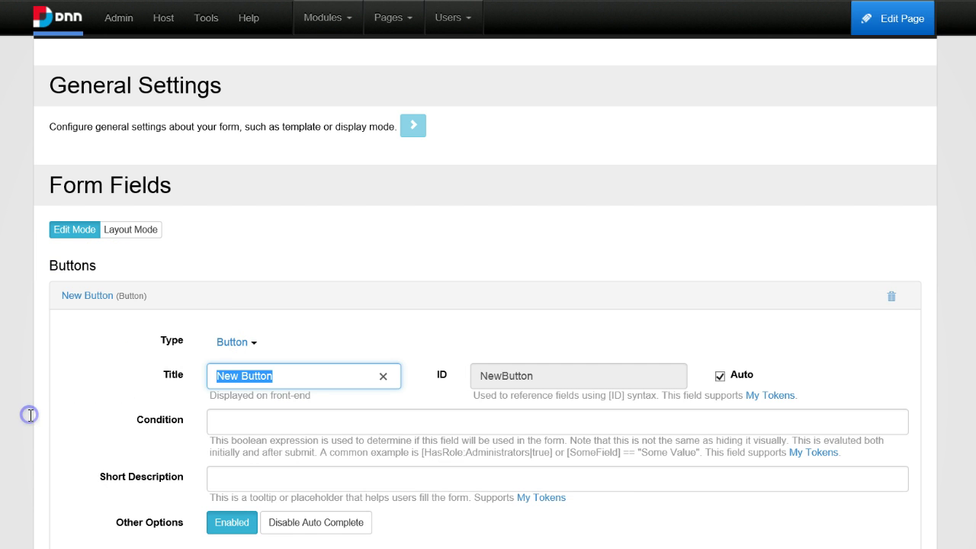
text(Enable Search)
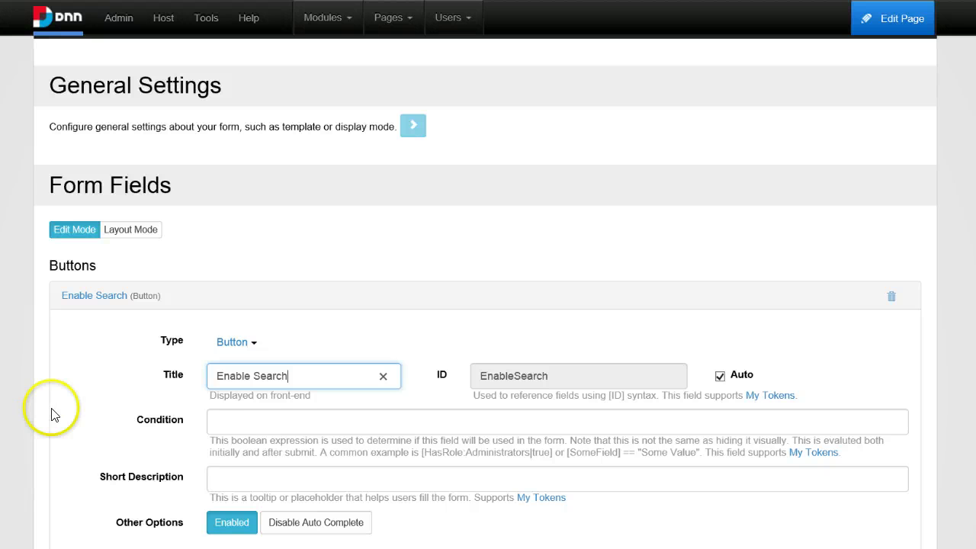
Add a Dnn > Add Module action to the button's On Click handler.
scroll(270, 374, down, 2)
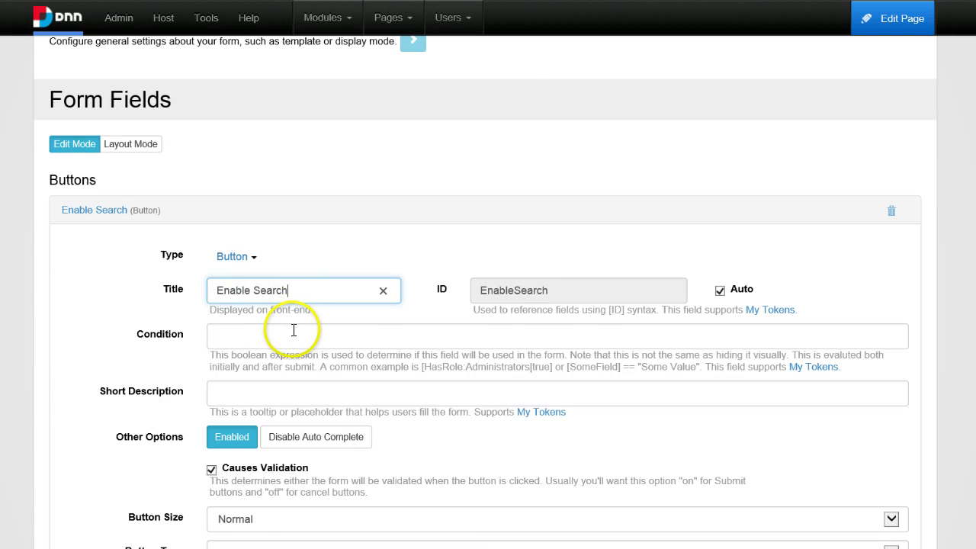
scroll(294, 331, down, 2)
scroll(267, 328, down, 4)
click(275, 388)
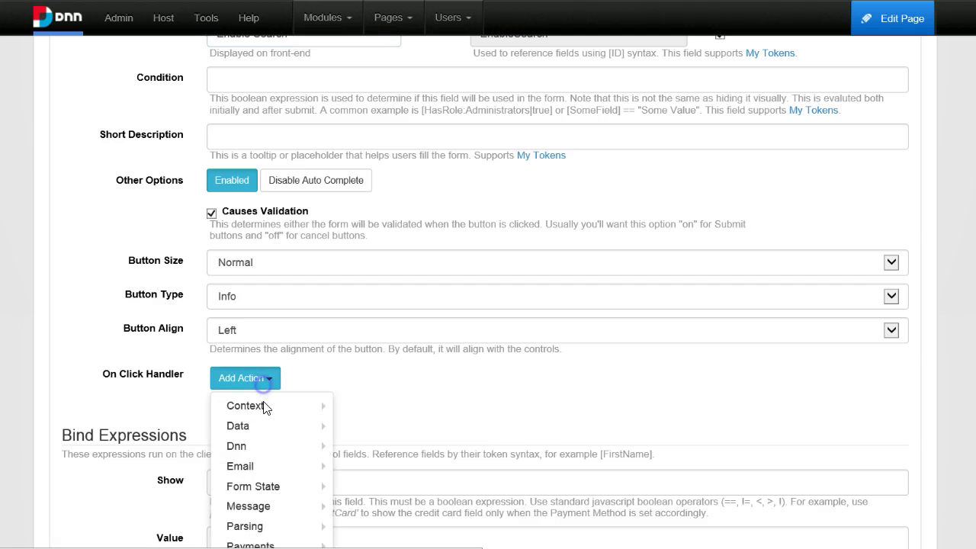
mouse_move(262, 416)
scroll(257, 422, down, 4)
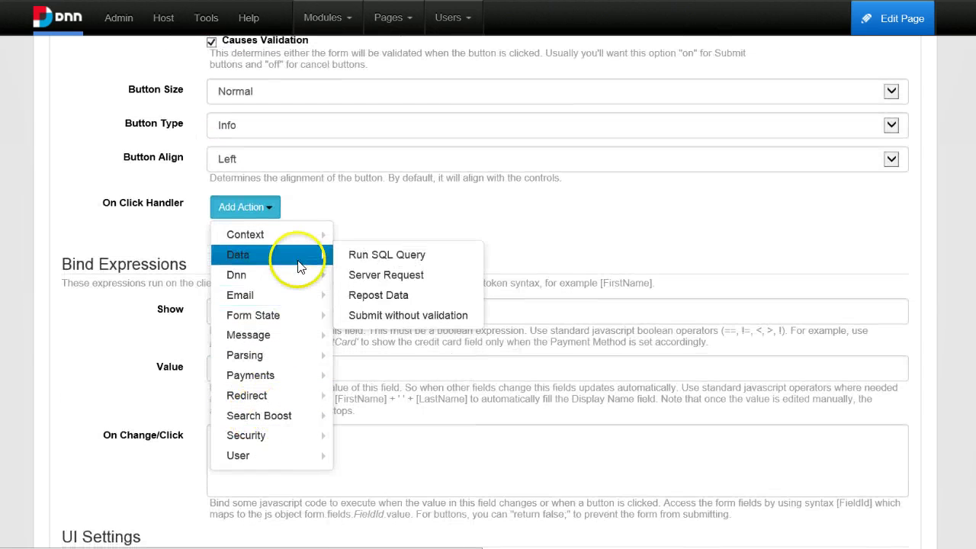
mouse_move(292, 273)
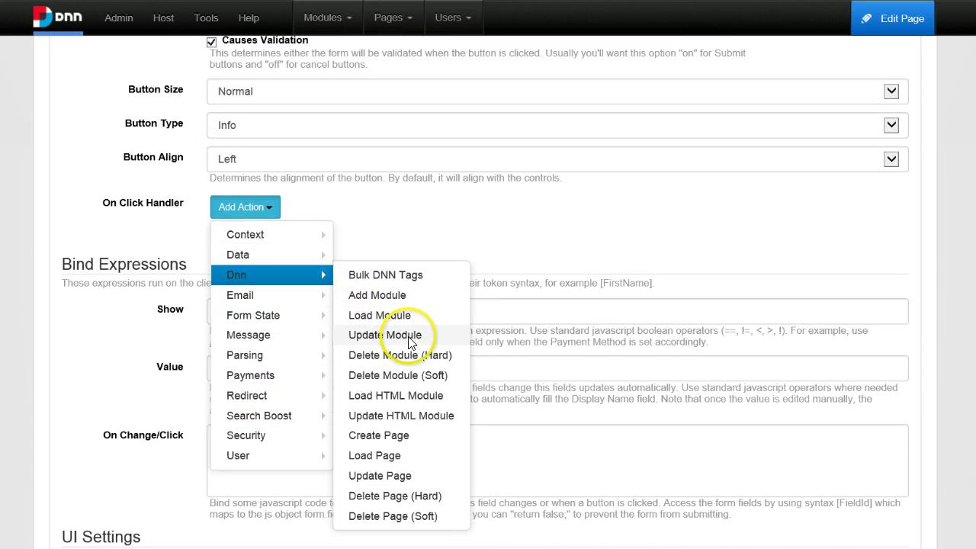
click(421, 297)
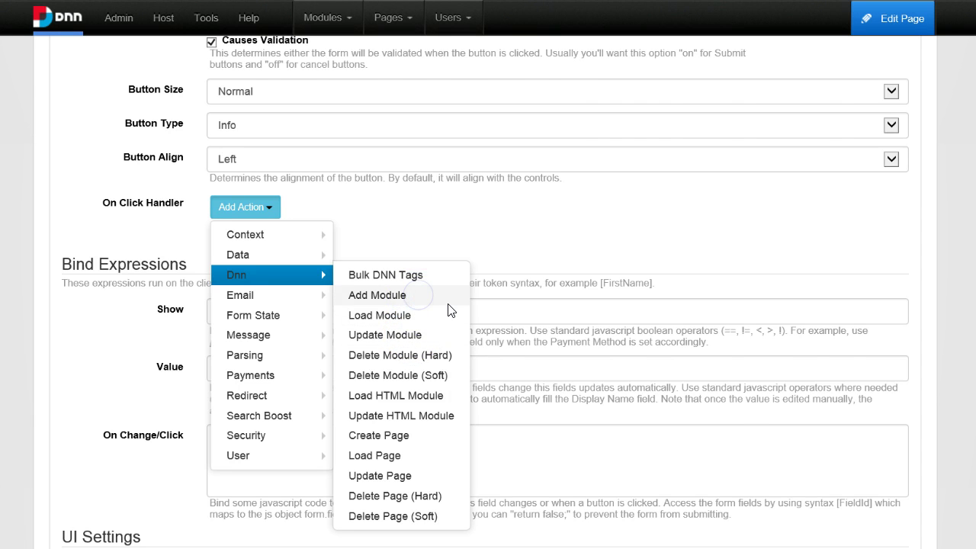
Set the Add Module action's Module Type to avt.SearchBoost.Input and Module Title to 'Search'.
scroll(381, 304, down, 4)
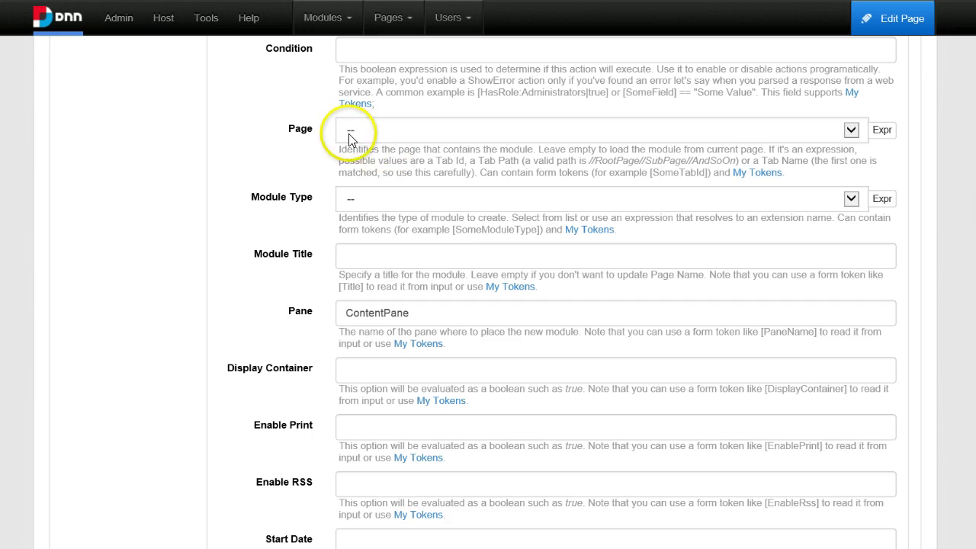
click(364, 205)
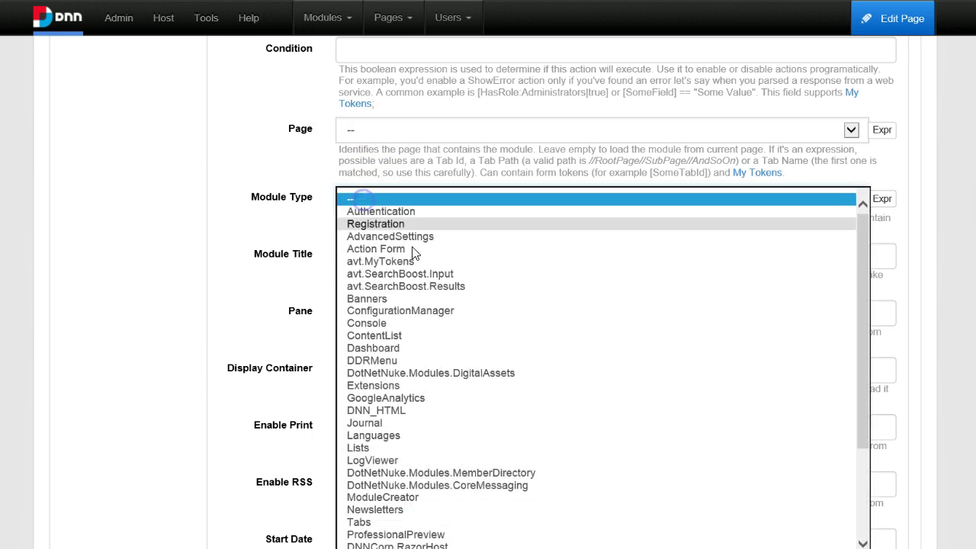
click(431, 273)
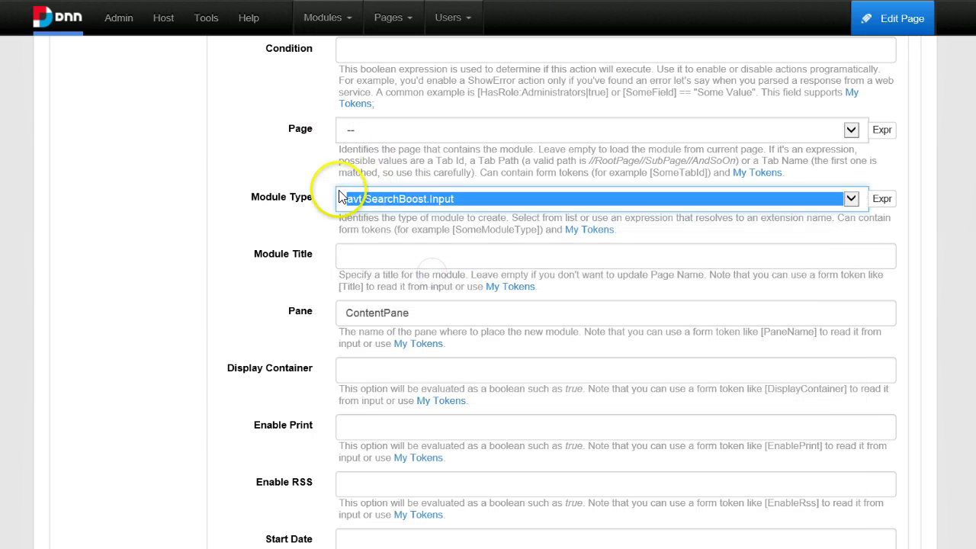
click(365, 249)
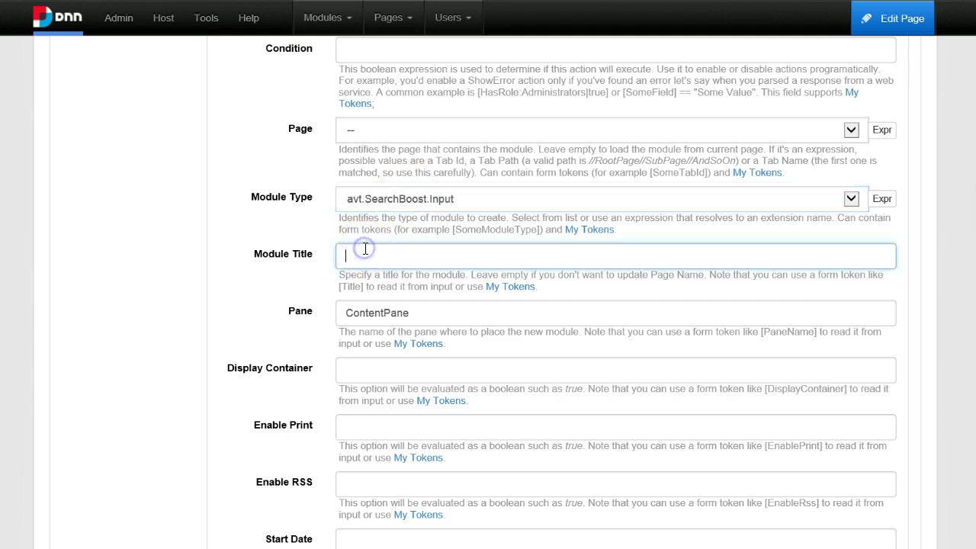
text(Search)
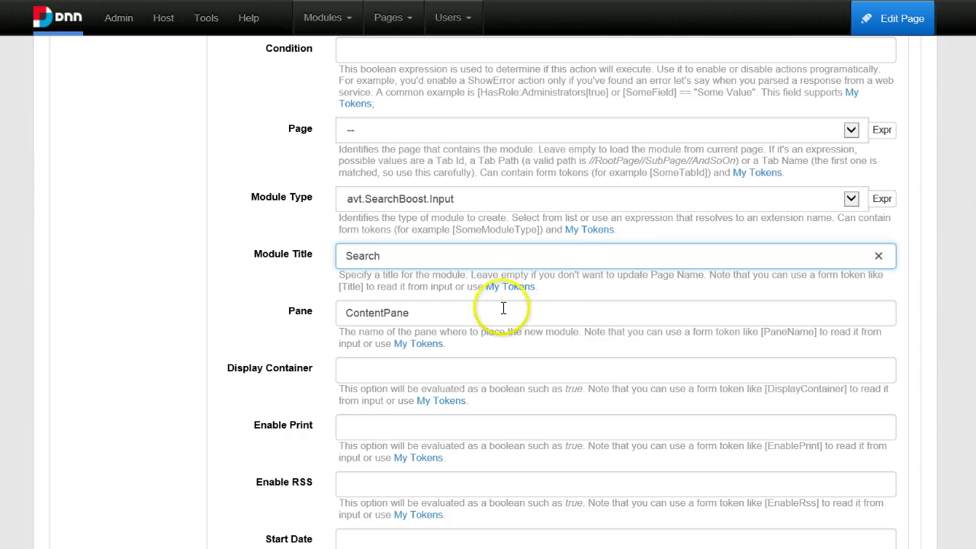
scroll(501, 309, down, 2)
scroll(481, 336, down, 1)
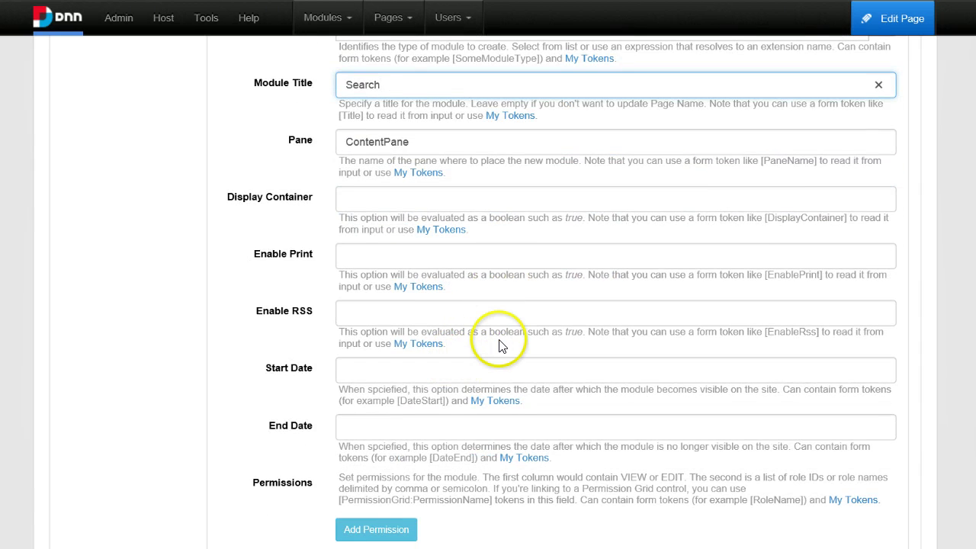
scroll(499, 343, down, 3)
scroll(514, 342, down, 6)
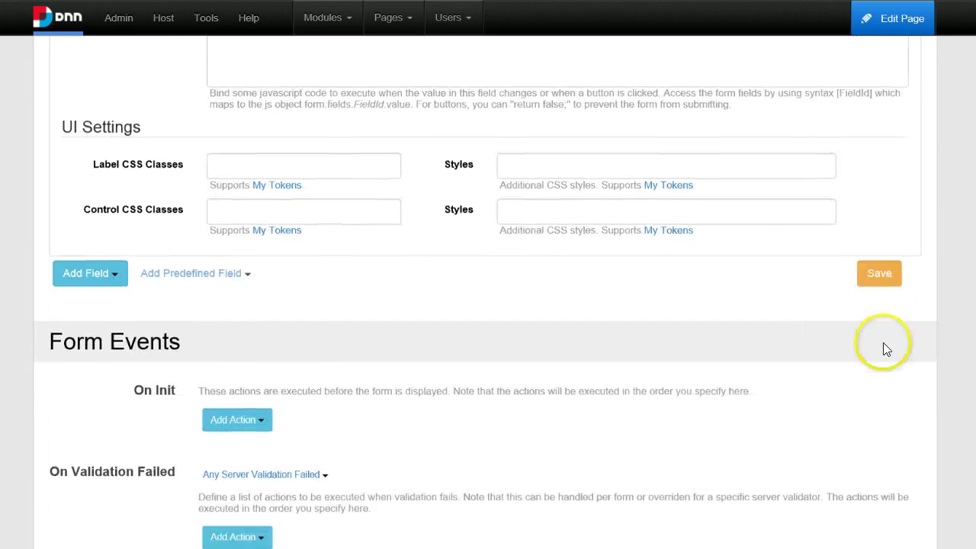
Save the form, return to the page, and press Enable Search repeatedly to add three Search modules.
click(888, 267)
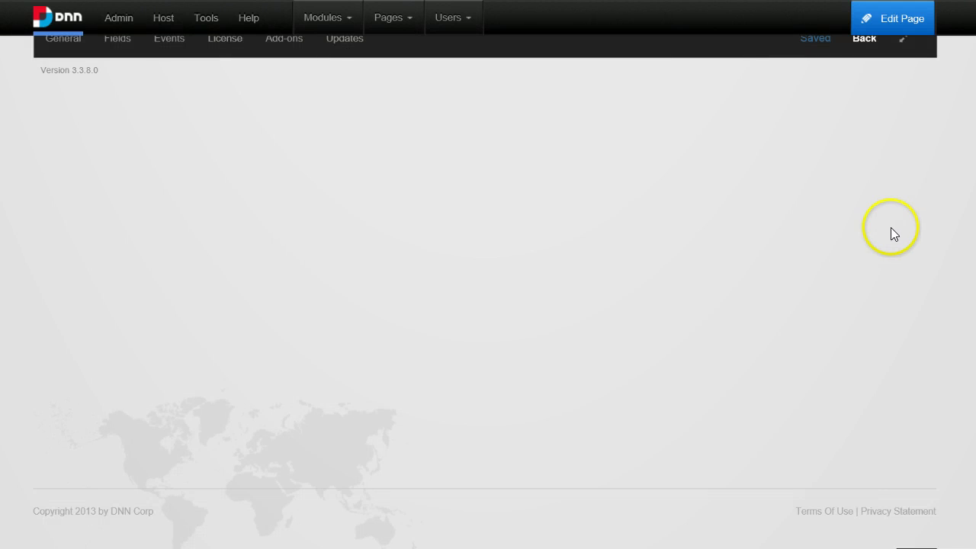
click(874, 215)
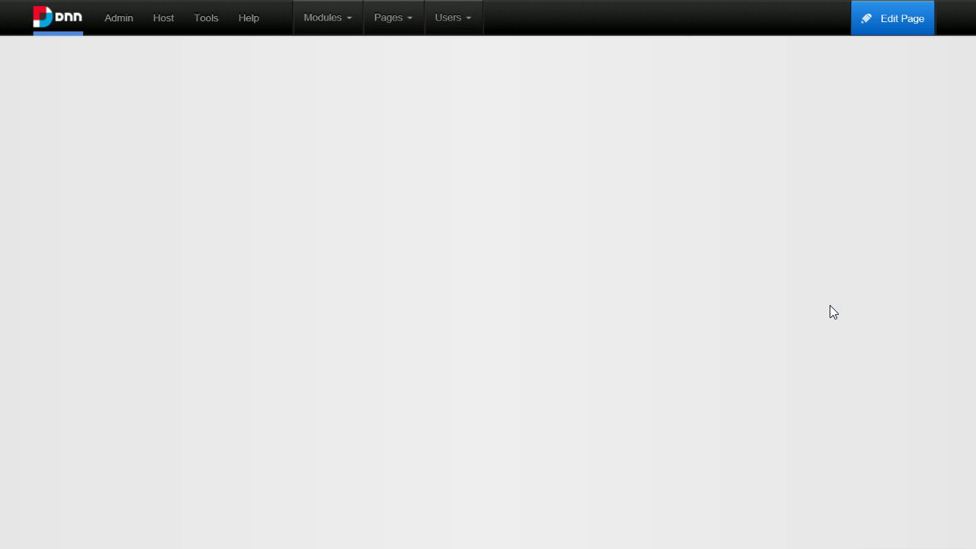
click(307, 279)
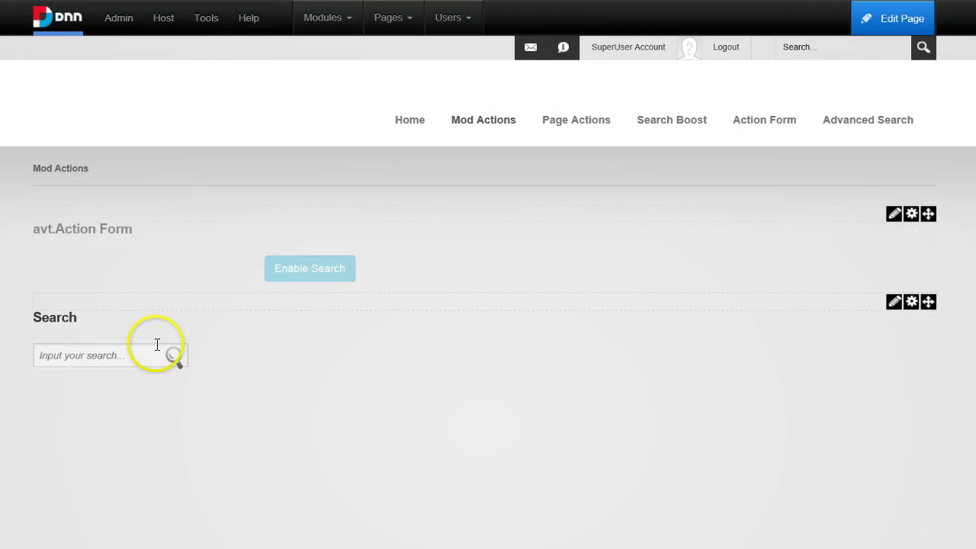
click(157, 345)
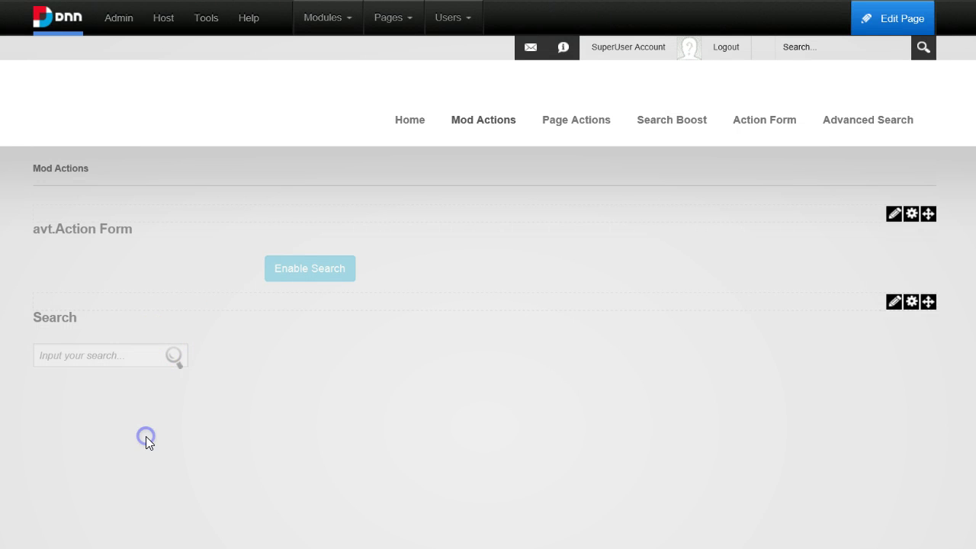
click(288, 269)
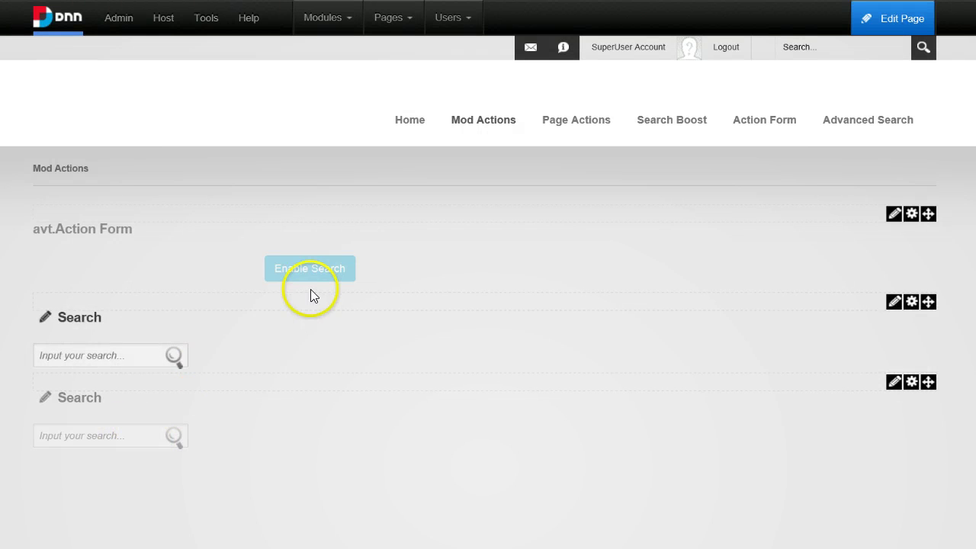
click(309, 278)
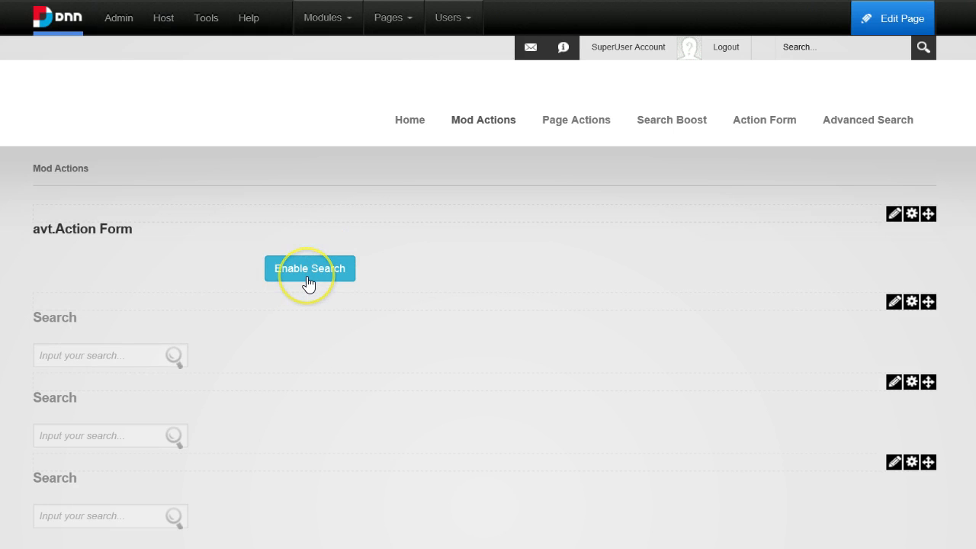
click(308, 283)
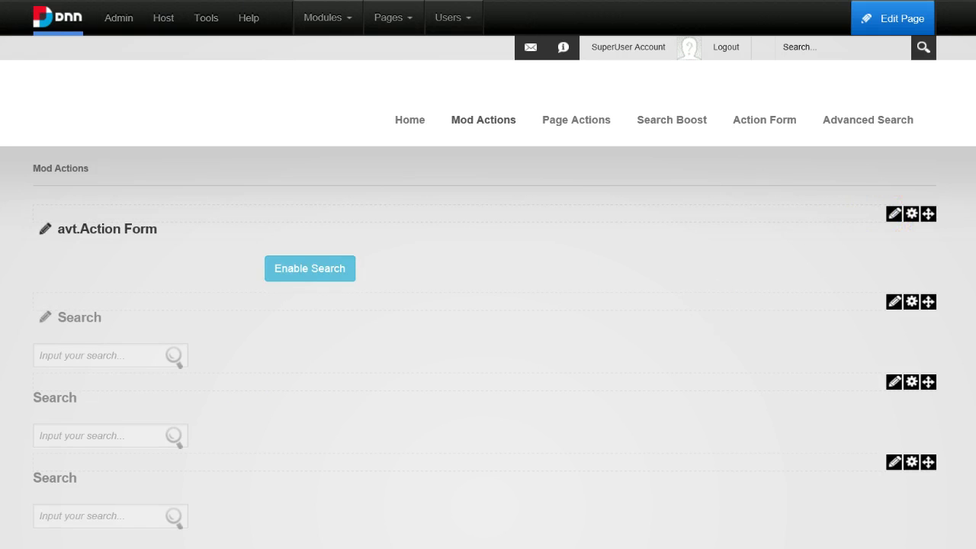
Reopen Manage Form and add a Dnn > Load Module action under On Init.
mouse_move(893, 218)
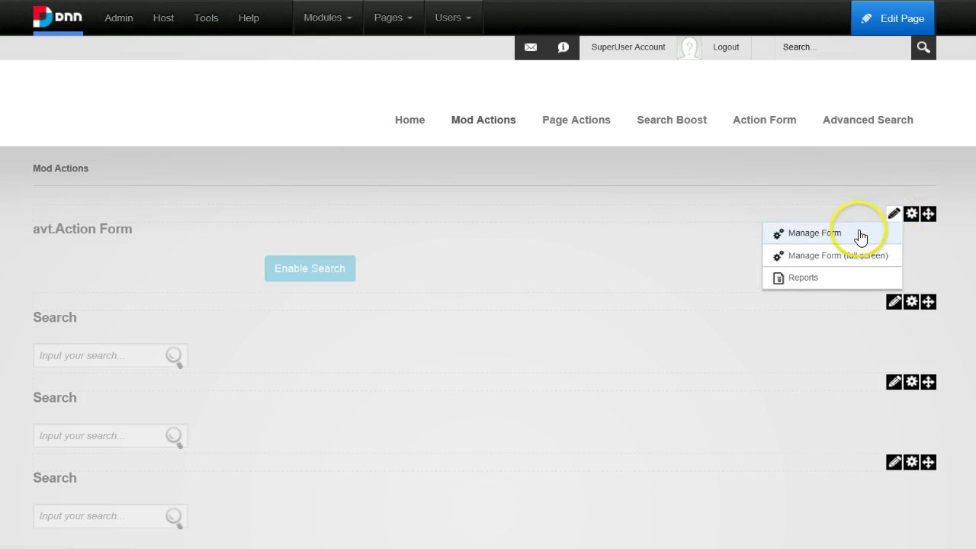
click(860, 234)
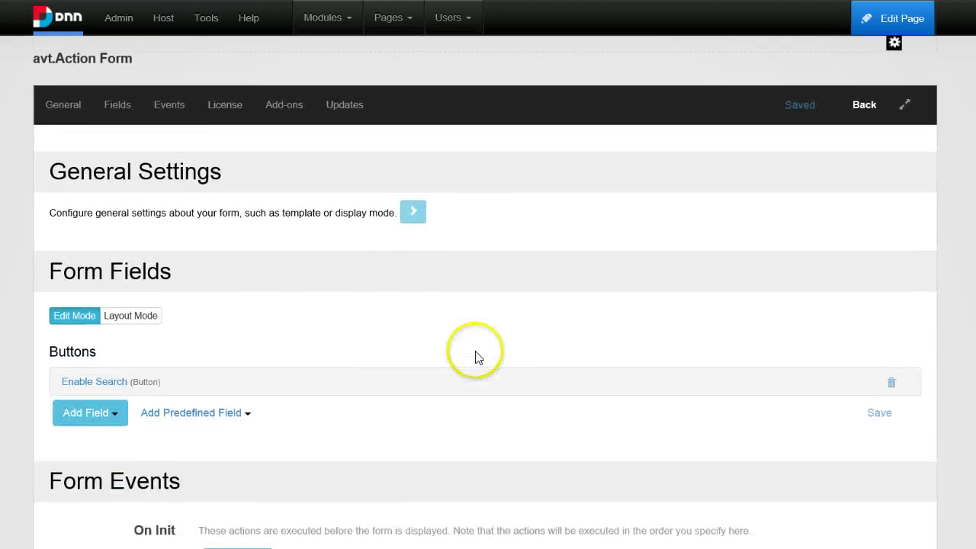
scroll(288, 404, down, 9)
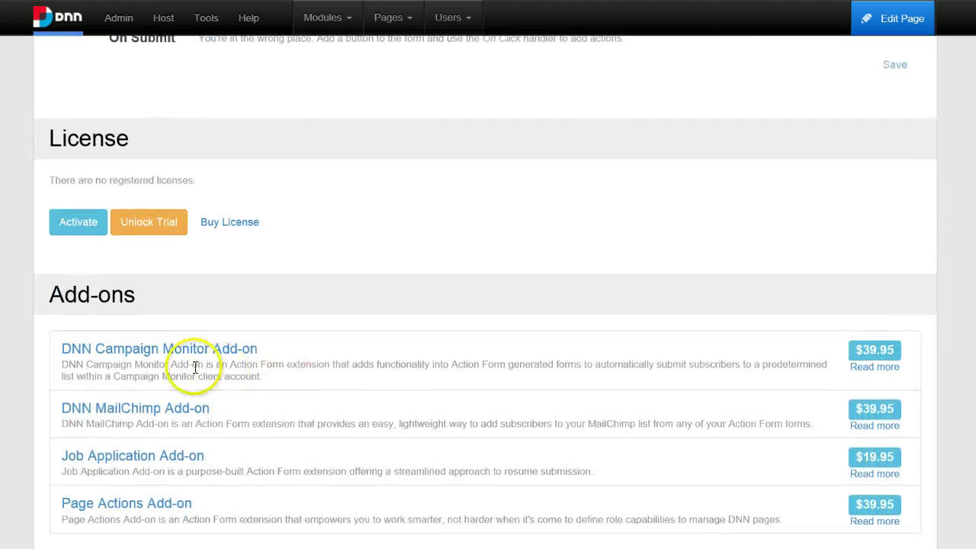
scroll(195, 368, up, 5)
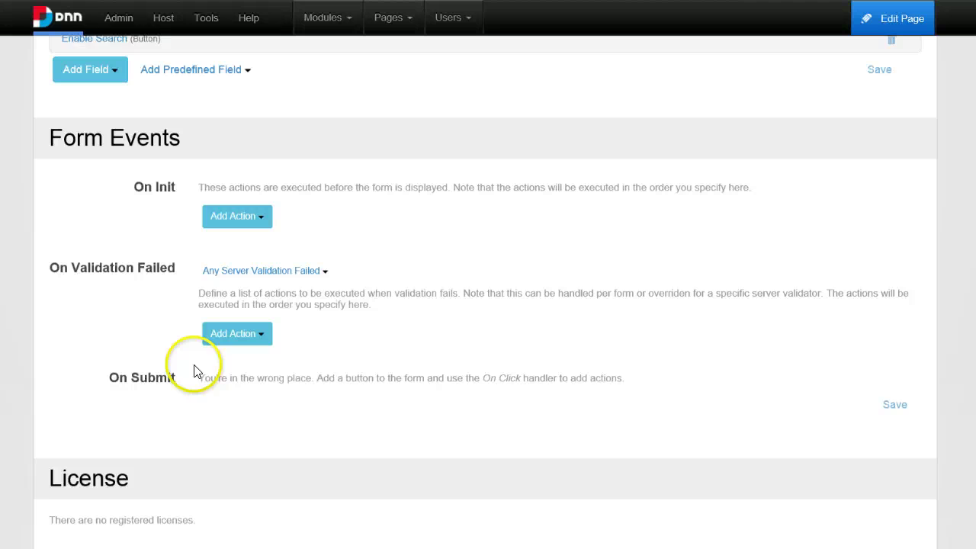
click(227, 220)
mouse_move(260, 293)
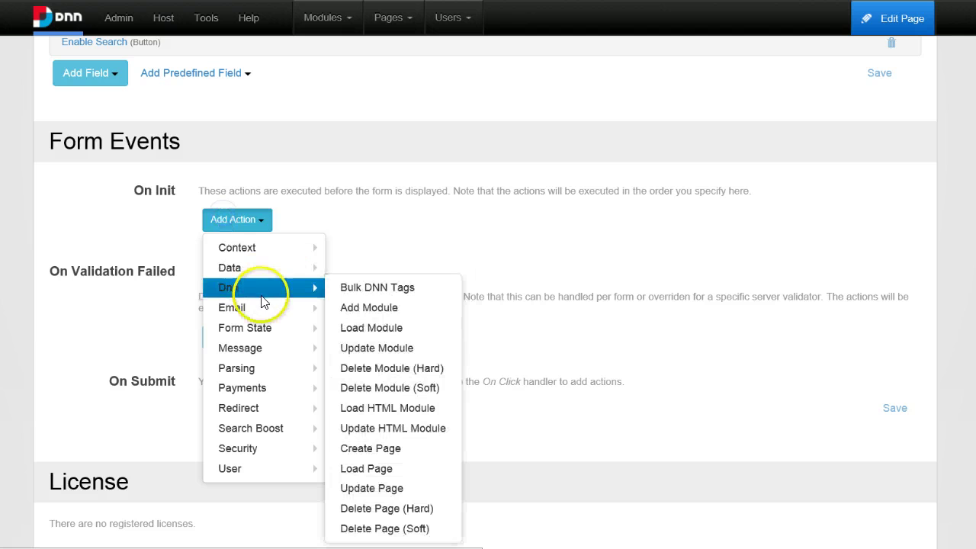
click(385, 328)
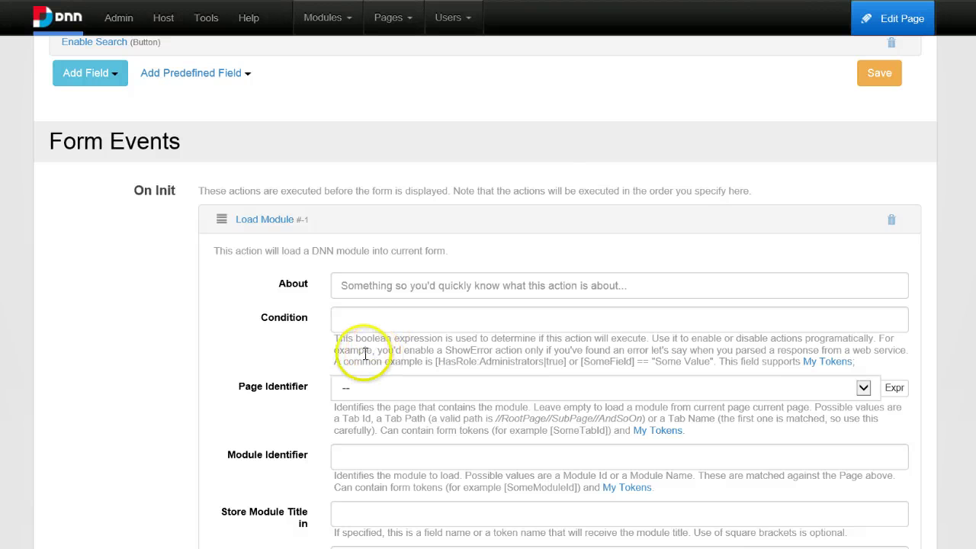
Set the Load Module identifier to Search and store the module title in [Title].
scroll(458, 266, down, 1)
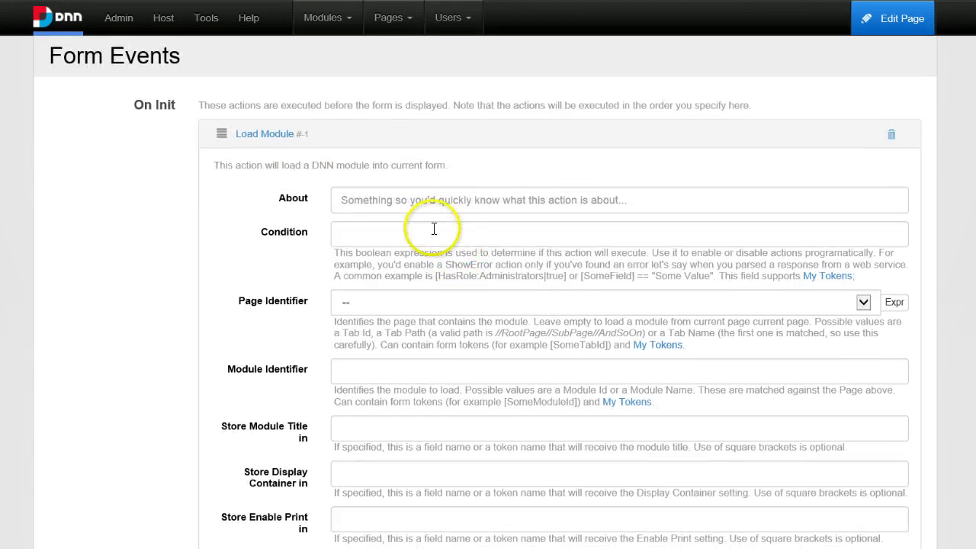
click(359, 363)
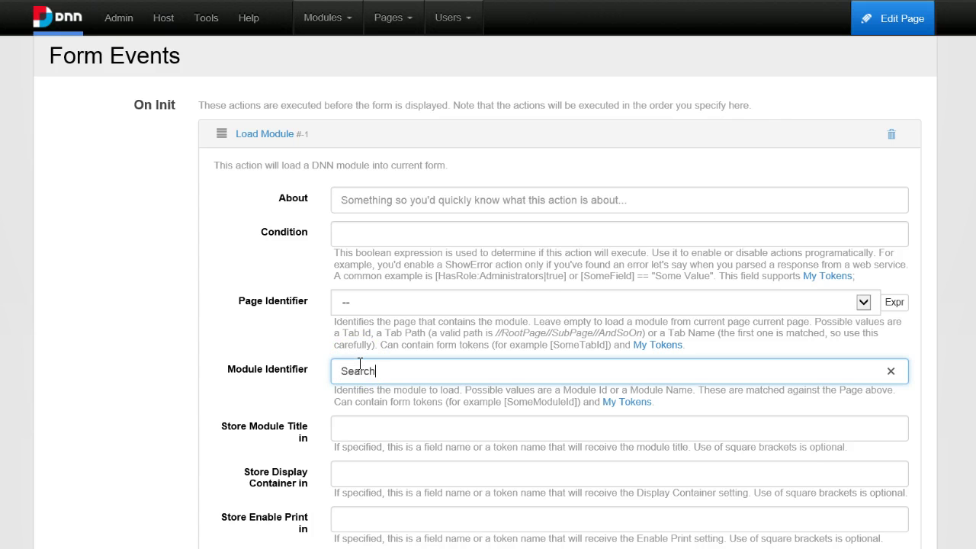
click(350, 434)
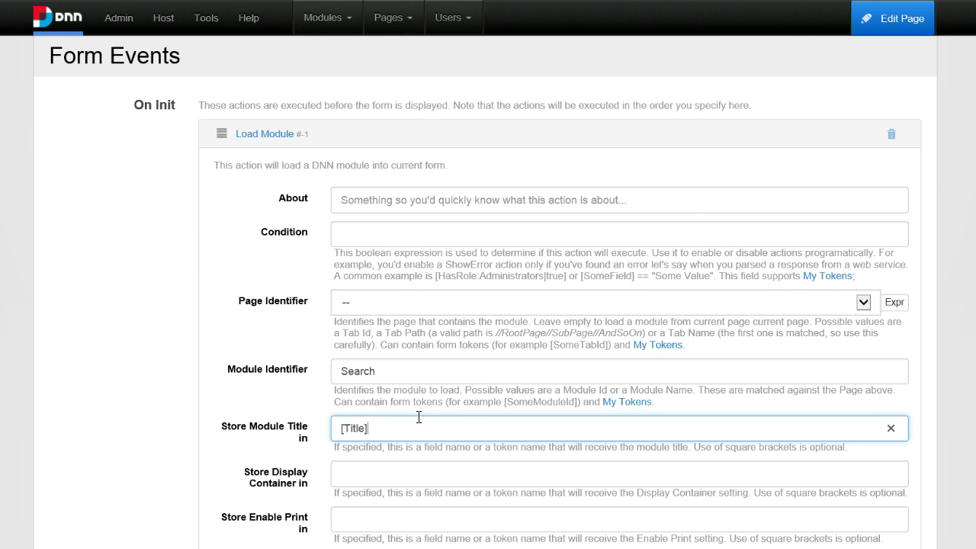
scroll(457, 427, down, 2)
scroll(473, 403, up, 1)
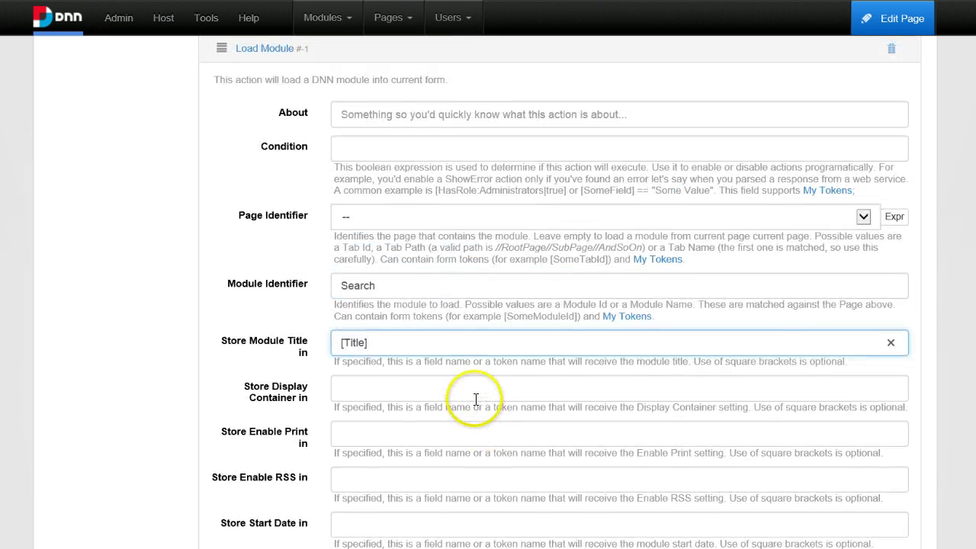
drag(397, 345, 288, 349)
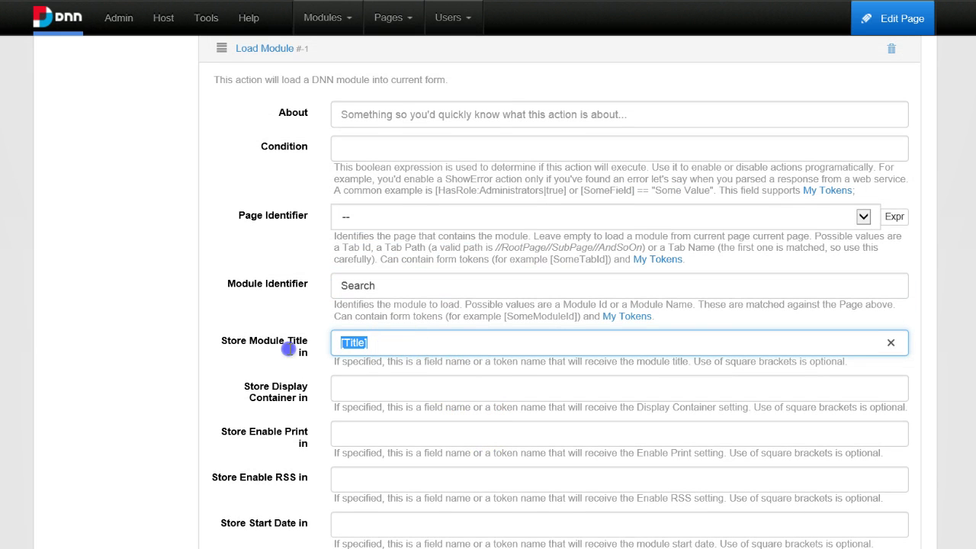
scroll(267, 335, up, 3)
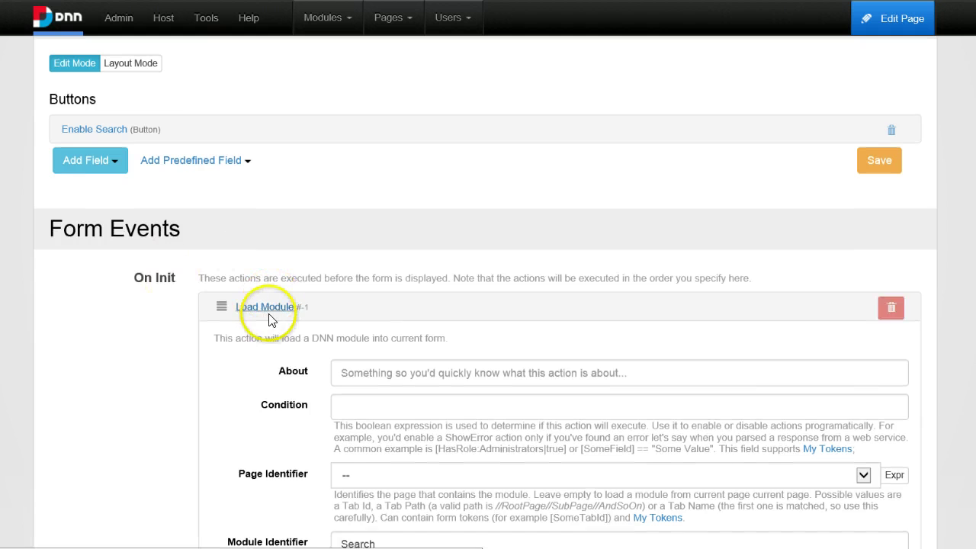
click(266, 306)
scroll(266, 335, up, 4)
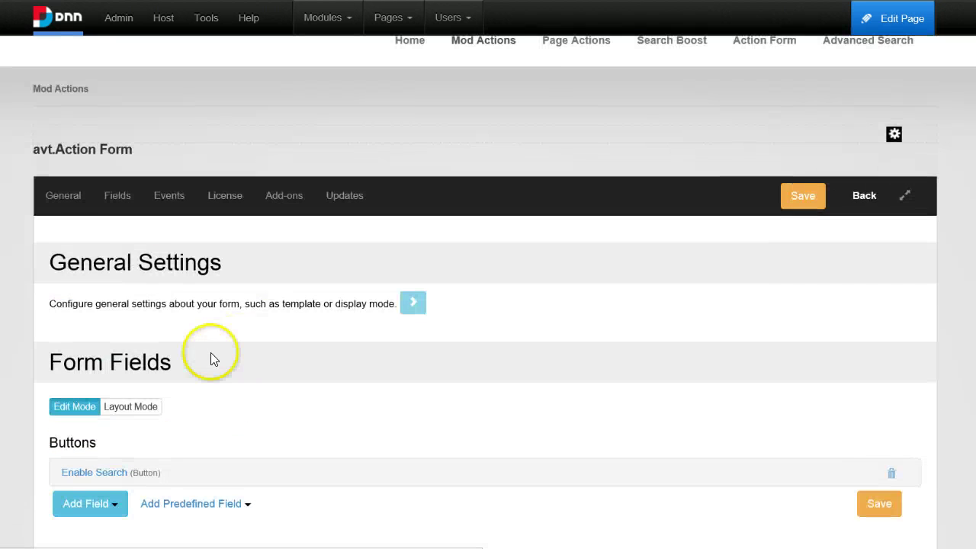
Enter [Title].Length == 0 as the Enable Search button's Condition.
scroll(210, 352, down, 1)
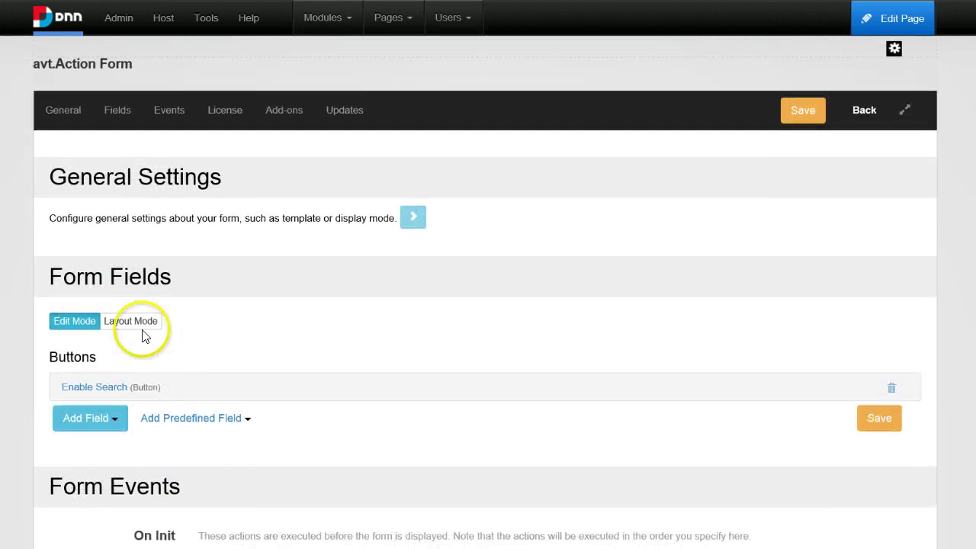
click(93, 388)
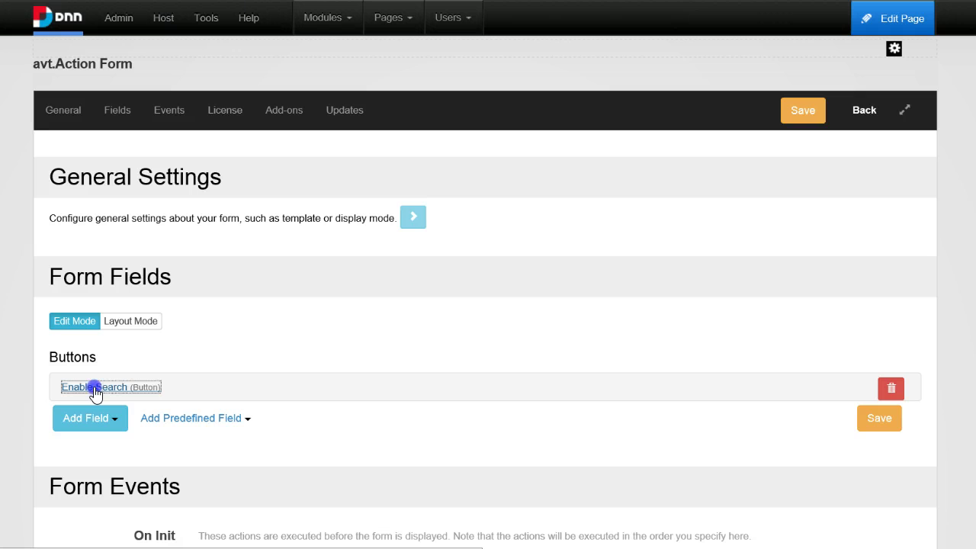
scroll(115, 388, down, 1)
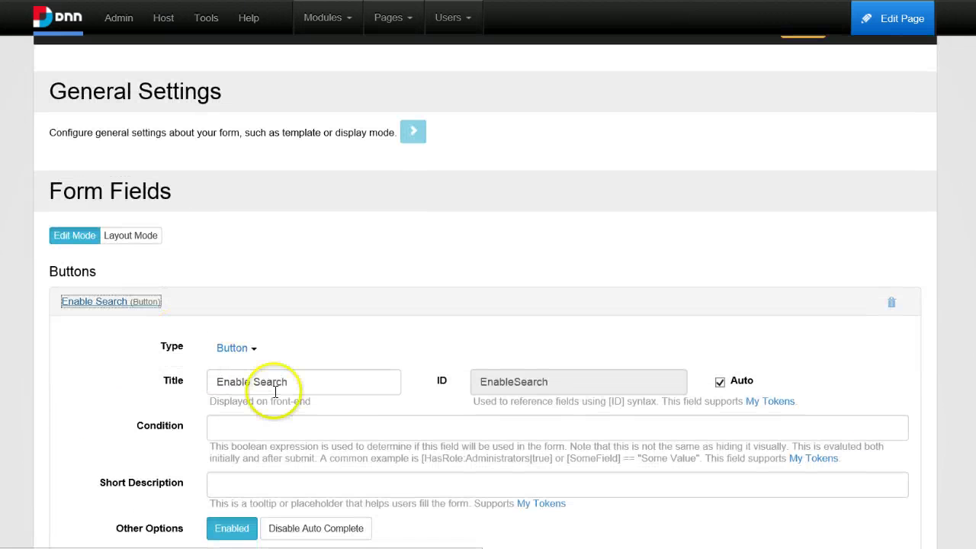
click(227, 431)
scroll(196, 488, down, 2)
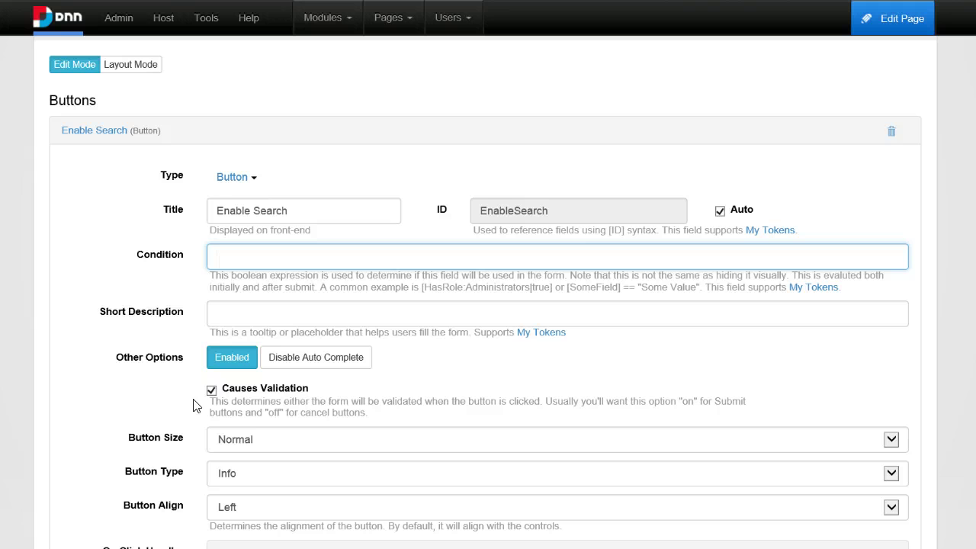
text(.Trim('[', ']'))
key(ctrl+z)
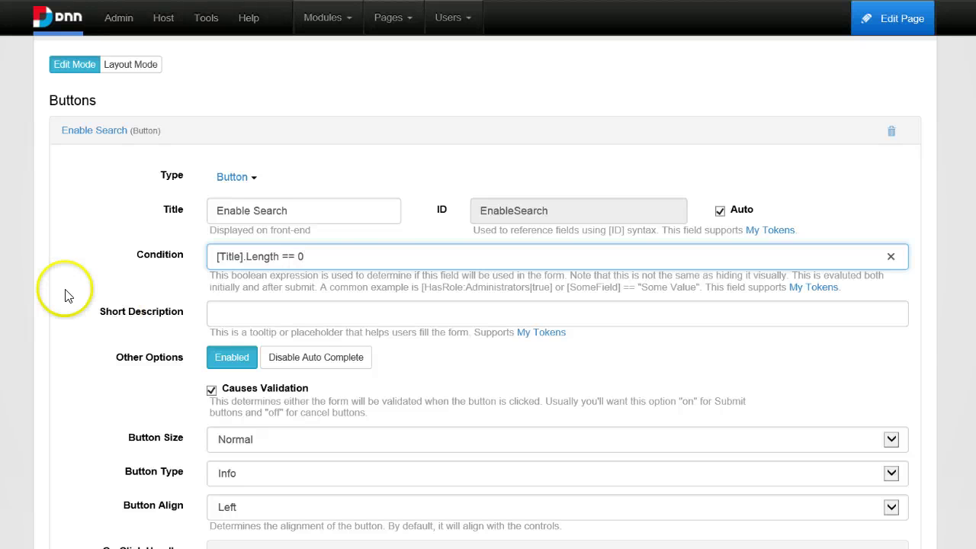
drag(351, 260, 198, 262)
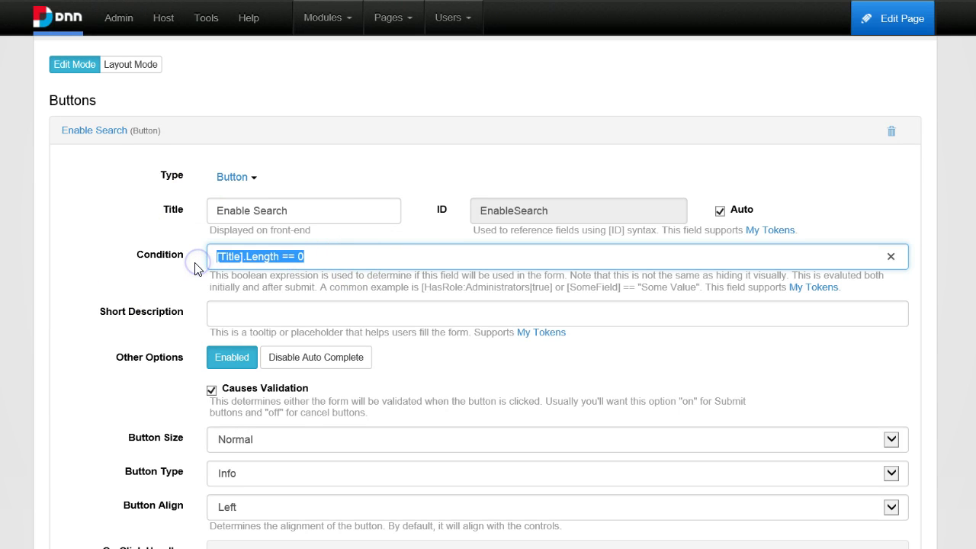
click(112, 129)
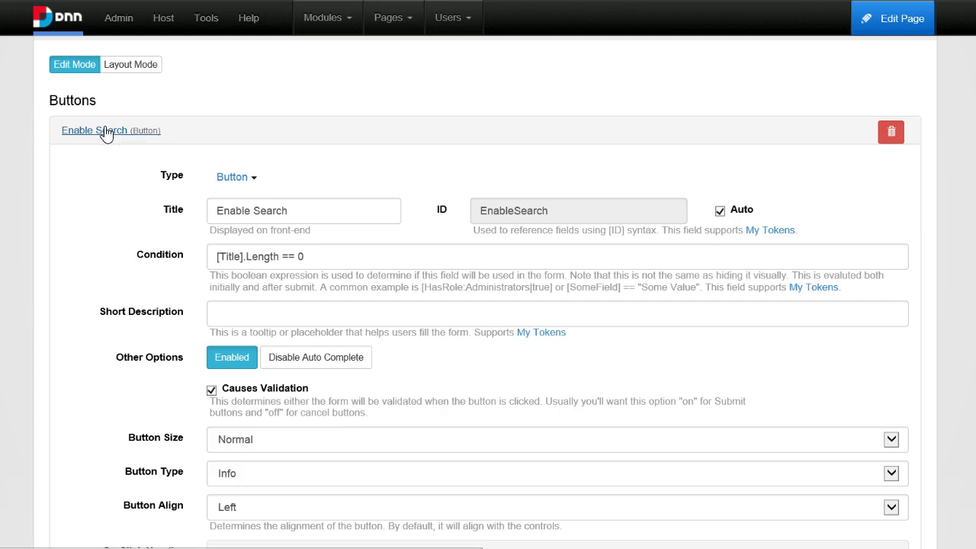
Add a second Button field titled 'Disable Search'.
click(84, 161)
mouse_move(98, 199)
mouse_move(149, 209)
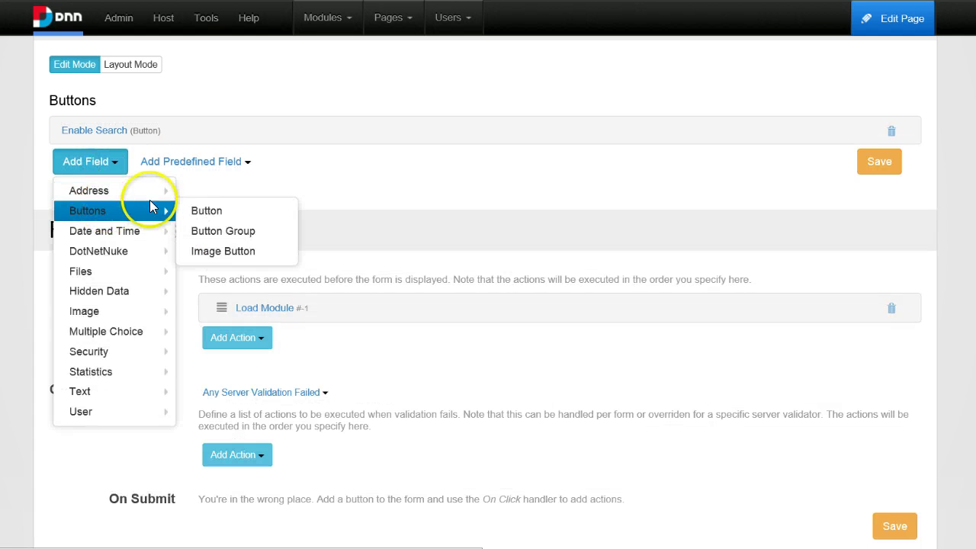
click(193, 208)
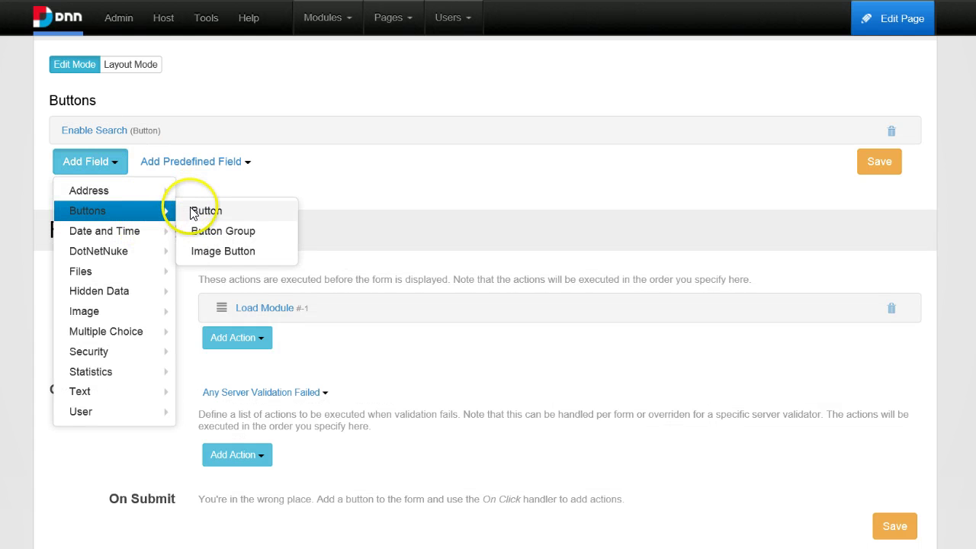
click(298, 251)
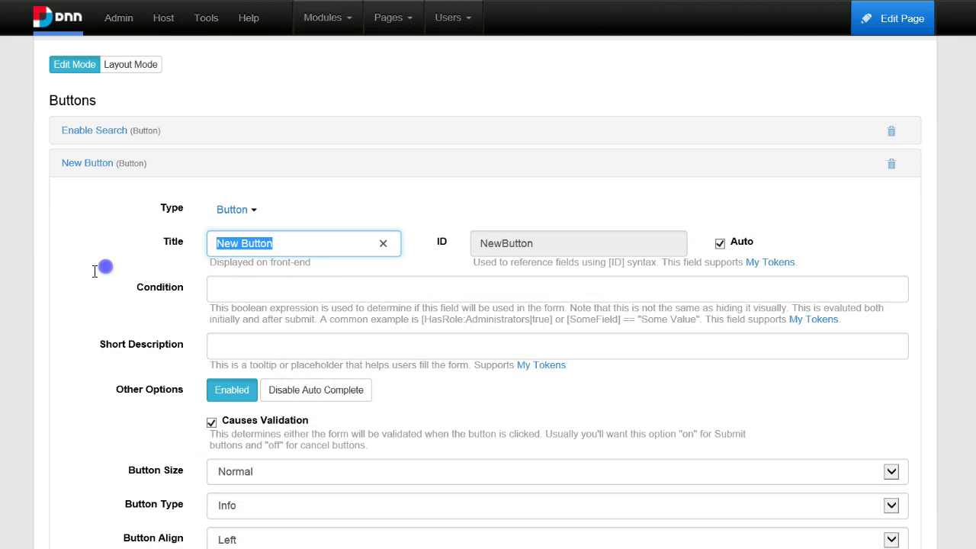
text(Disable search)
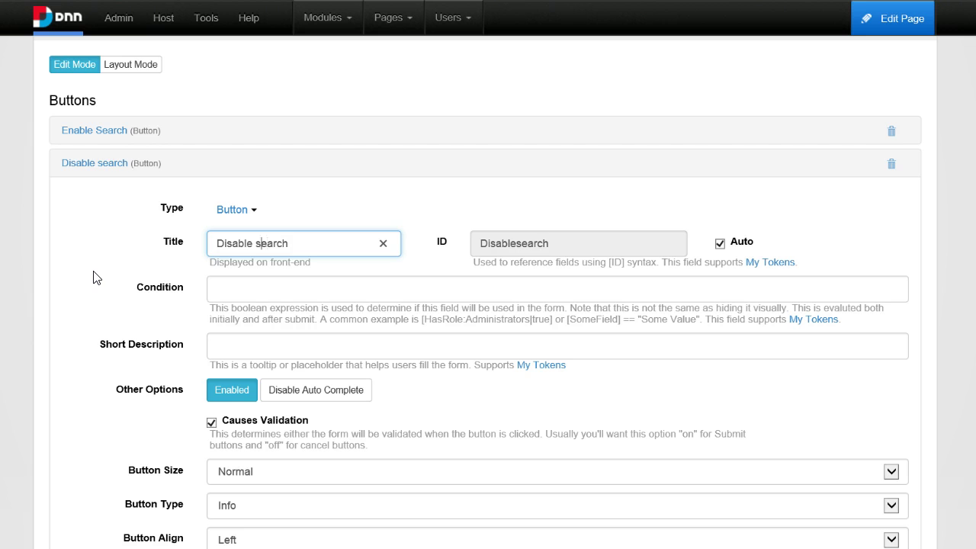
key(BackSpace)
text(S)
Set the Disable Search button's Condition to [Title].Length > 0.
click(297, 288)
text([Title].Length == 0)
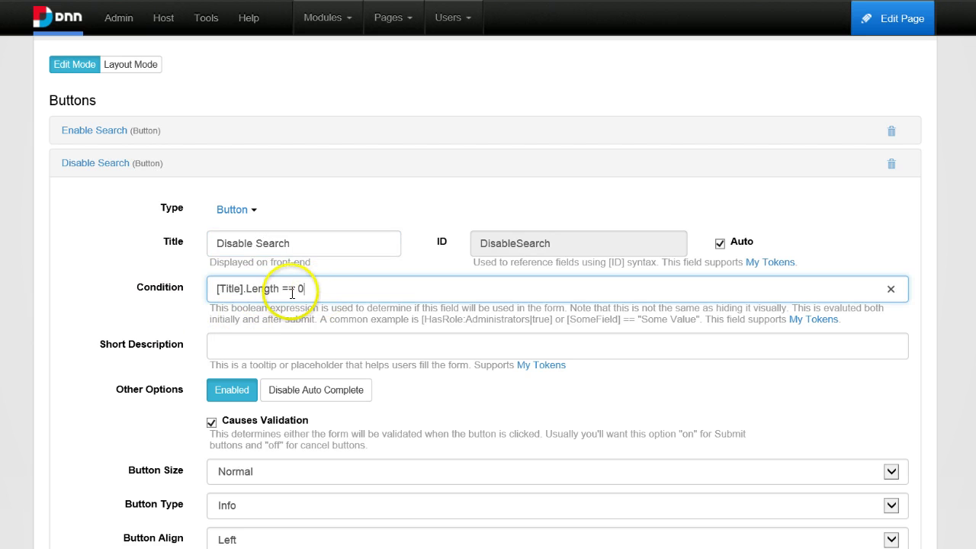
double_click(286, 288)
click(317, 292)
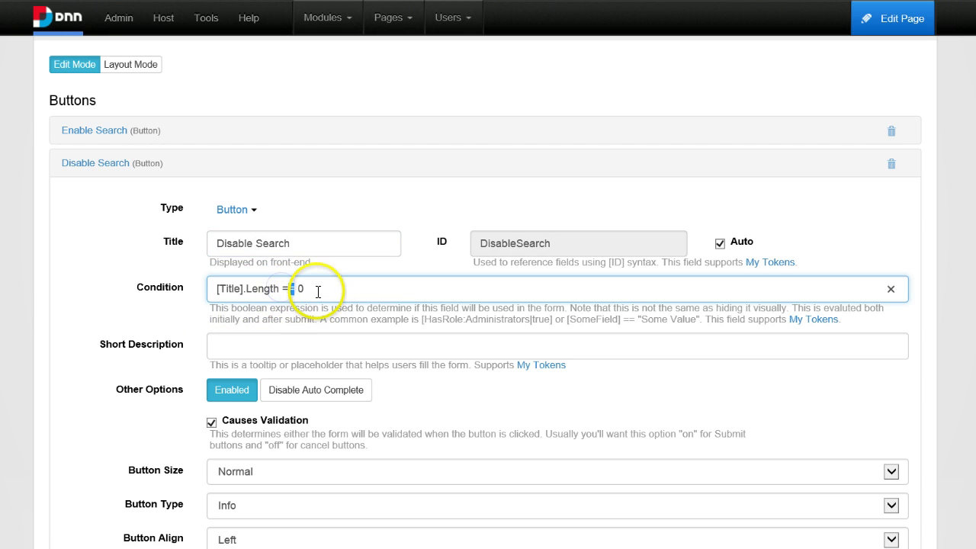
text(>)
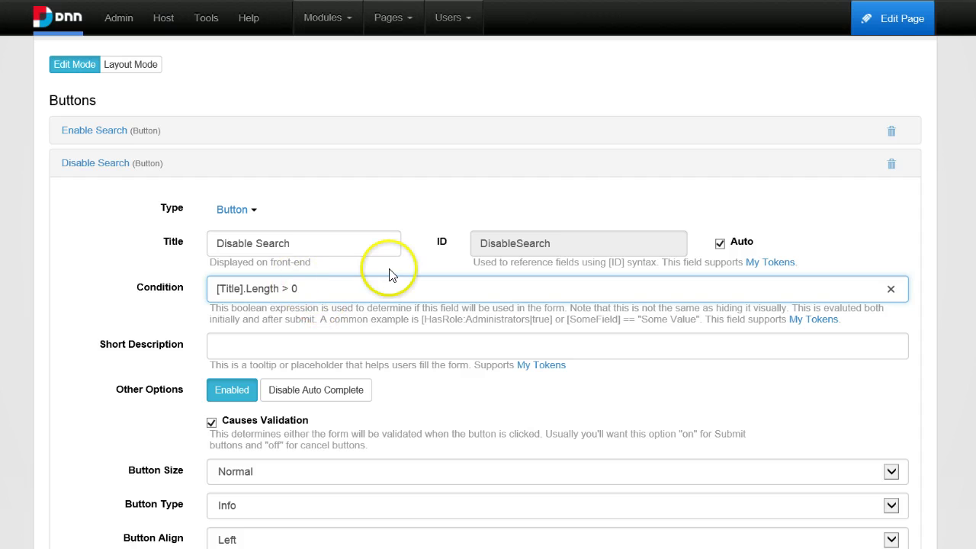
scroll(309, 385, down, 3)
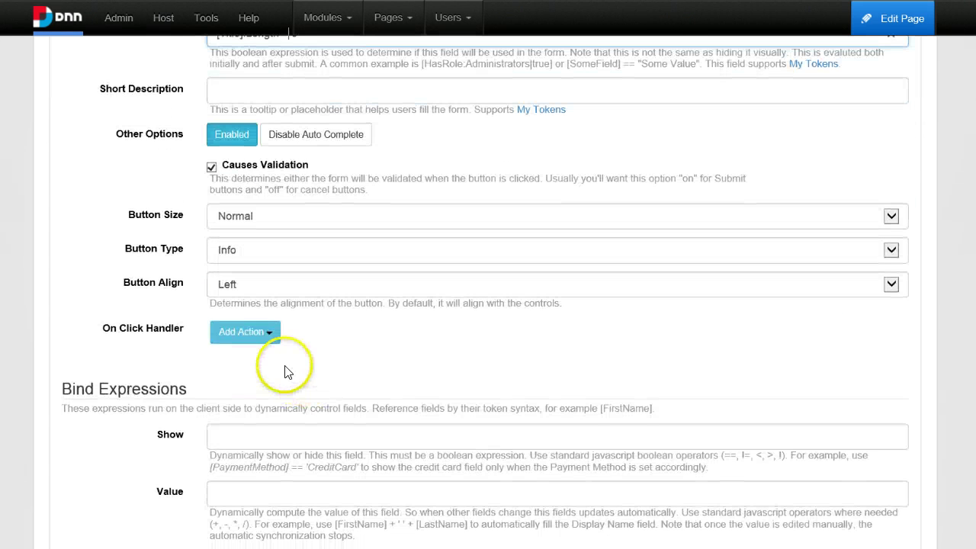
Add an On Click Delete Module (Hard) action with Module Identifier 'Search'.
click(263, 337)
mouse_move(266, 400)
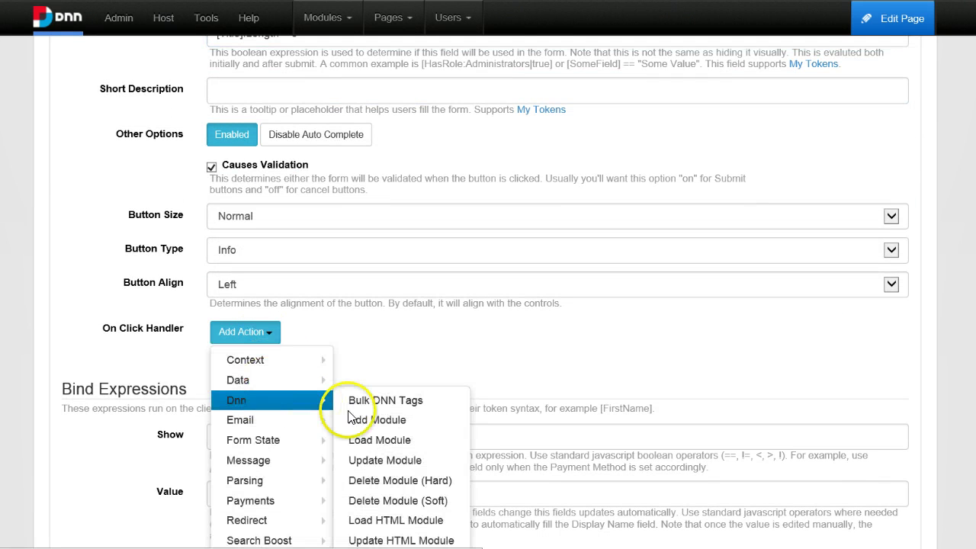
click(417, 485)
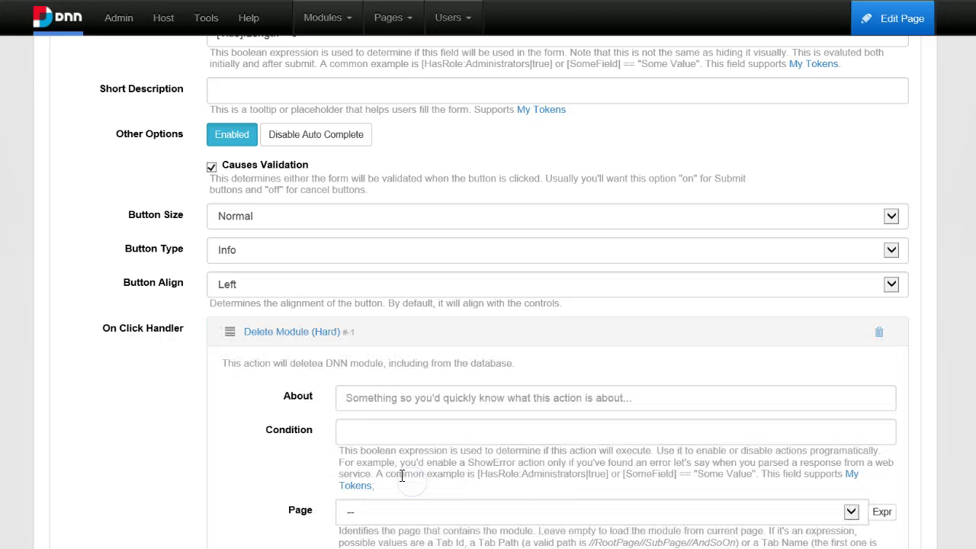
scroll(347, 390, down, 3)
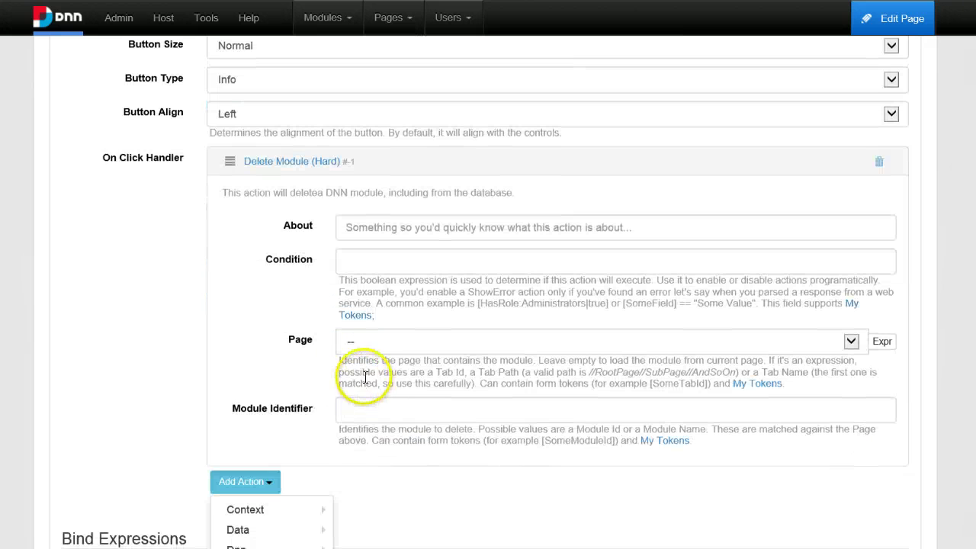
click(367, 412)
text(Se)
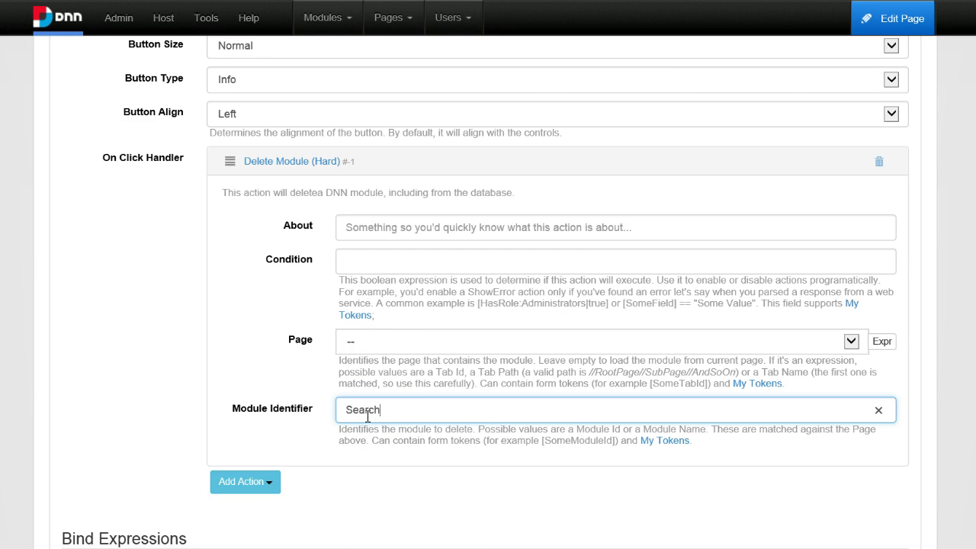
text(arch)
click(358, 411)
triple_click(316, 165)
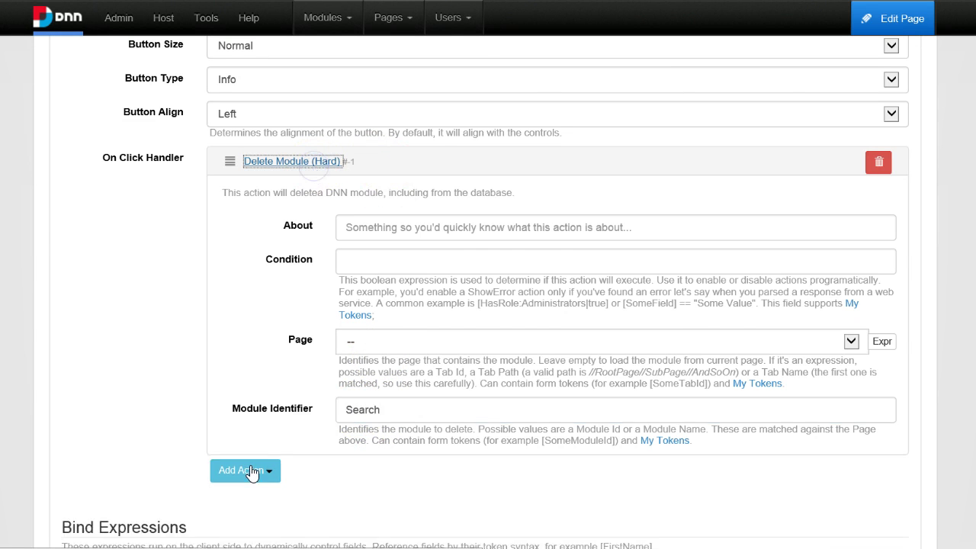
Save the form and return to the Mod Actions page.
scroll(843, 427, down, 5)
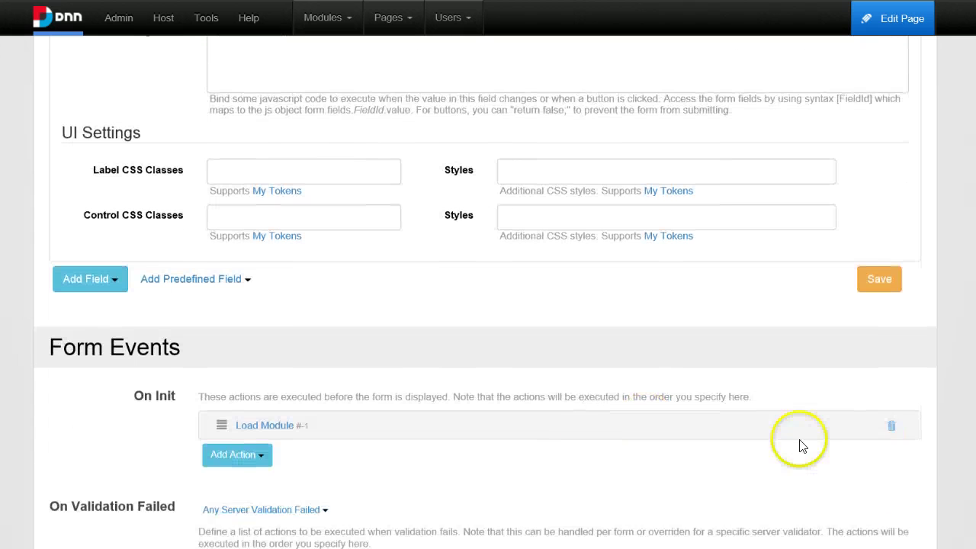
scroll(800, 446, down, 1)
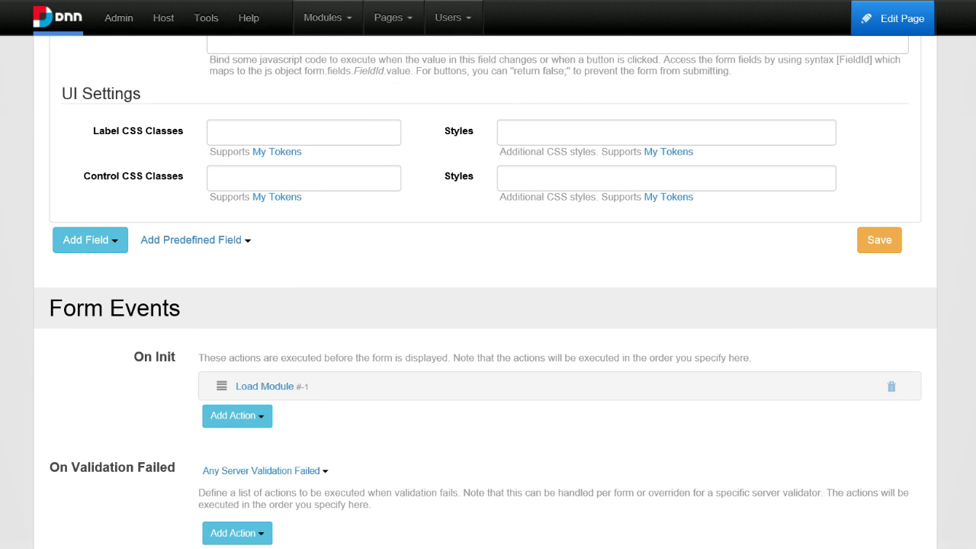
click(294, 271)
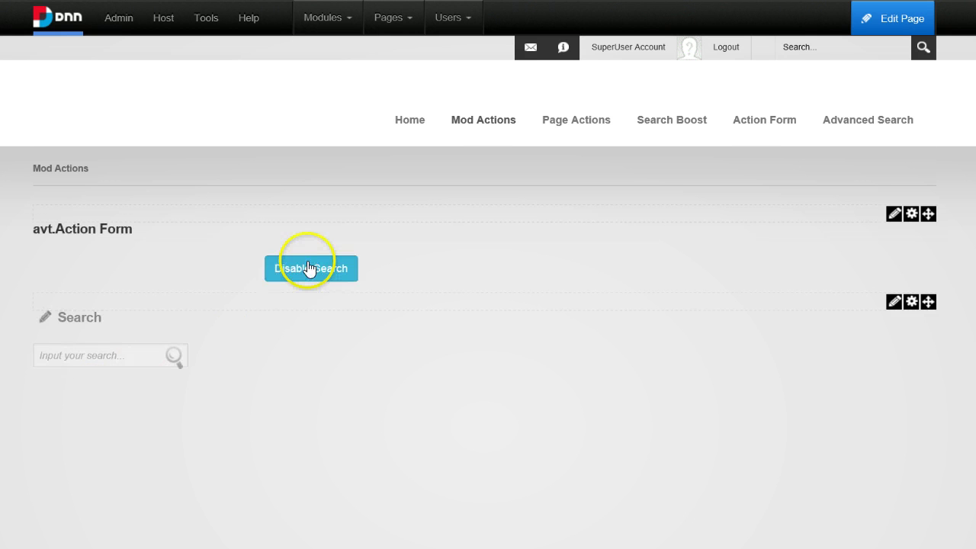
Alternate Disable Search and Enable Search several times, finishing with the Search module removed.
click(308, 267)
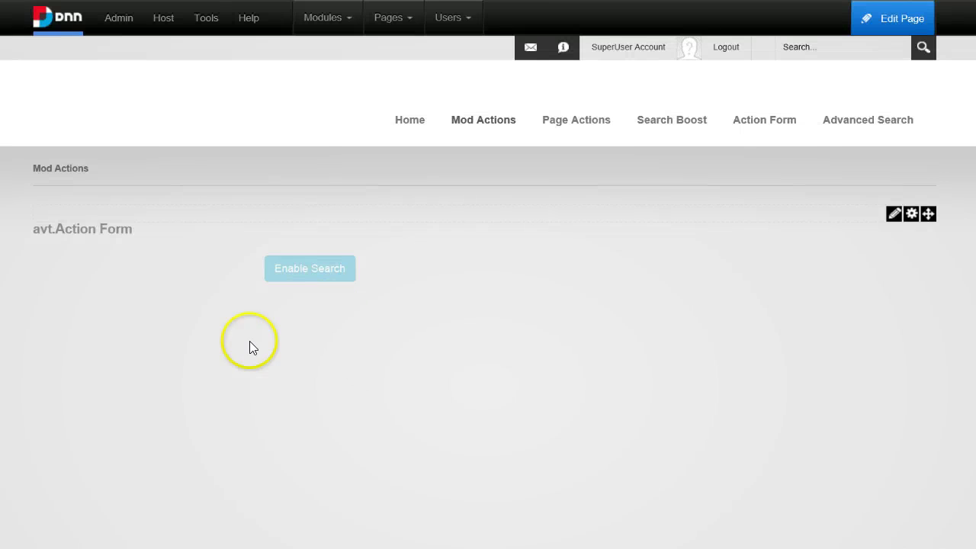
click(326, 281)
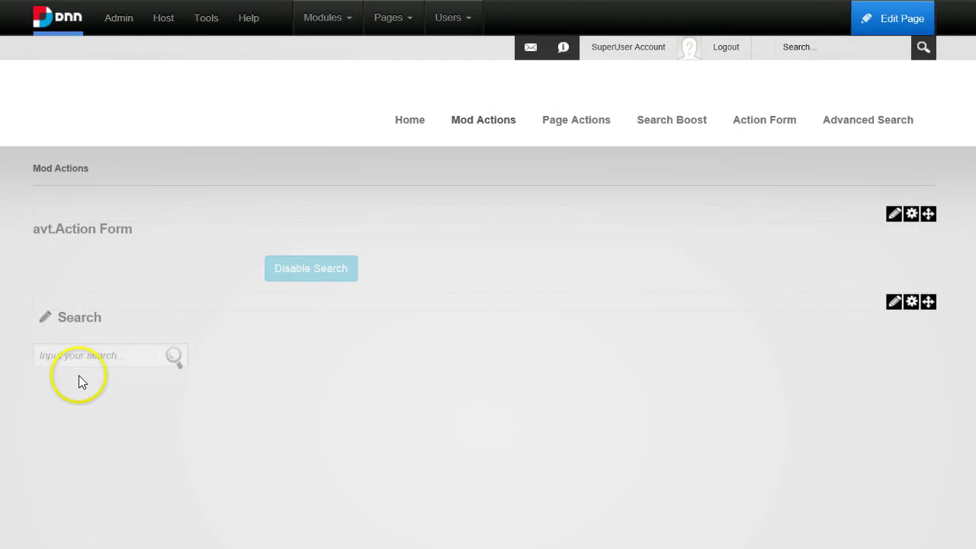
click(321, 272)
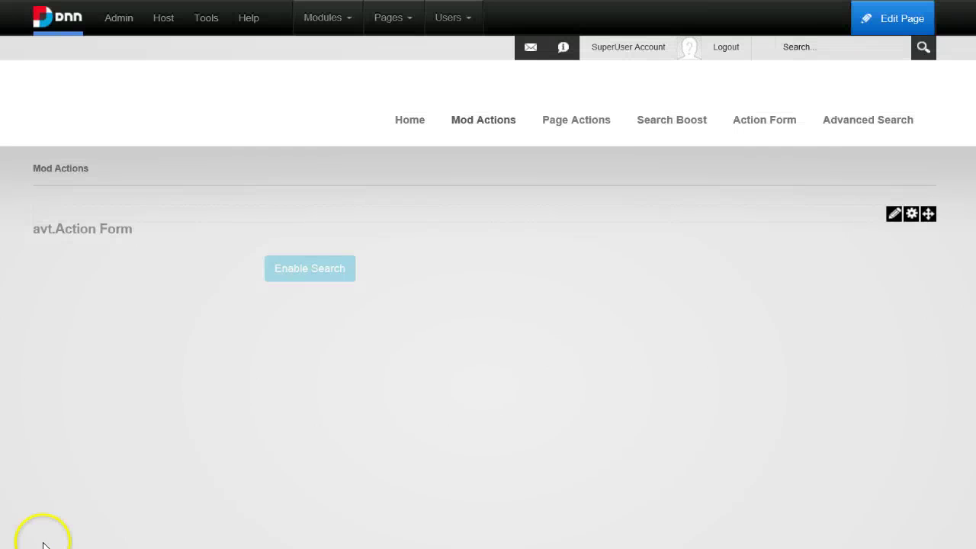
click(310, 269)
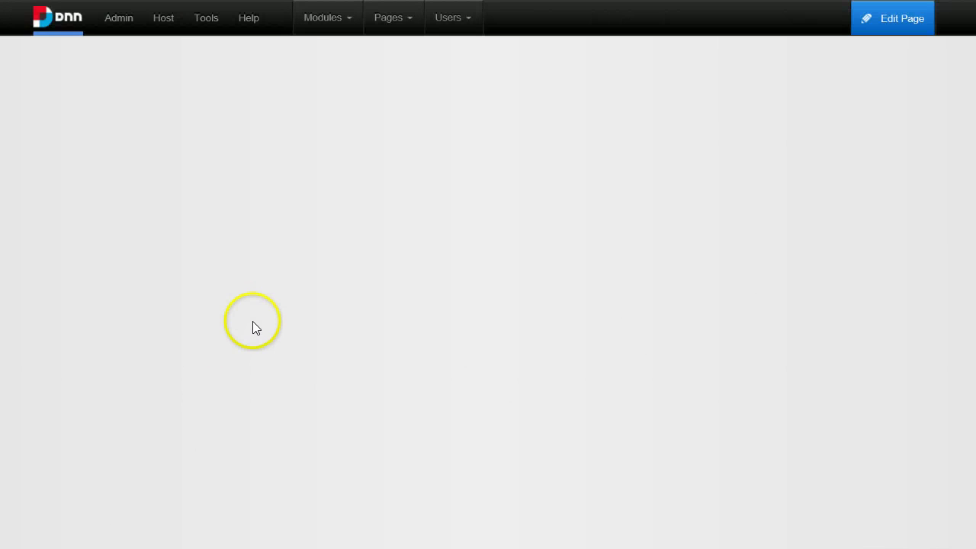
click(305, 275)
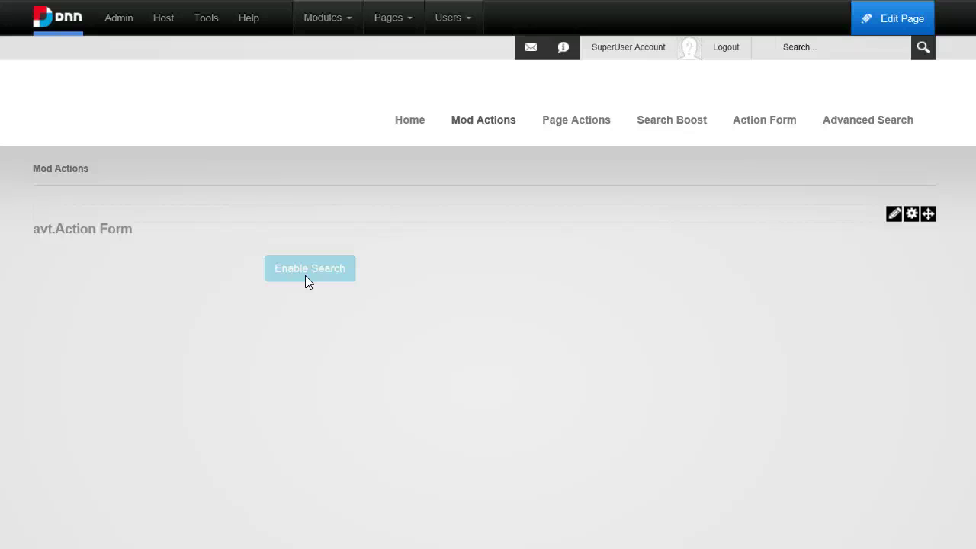
scroll(246, 376, down, 2)
scroll(239, 396, up, 1)
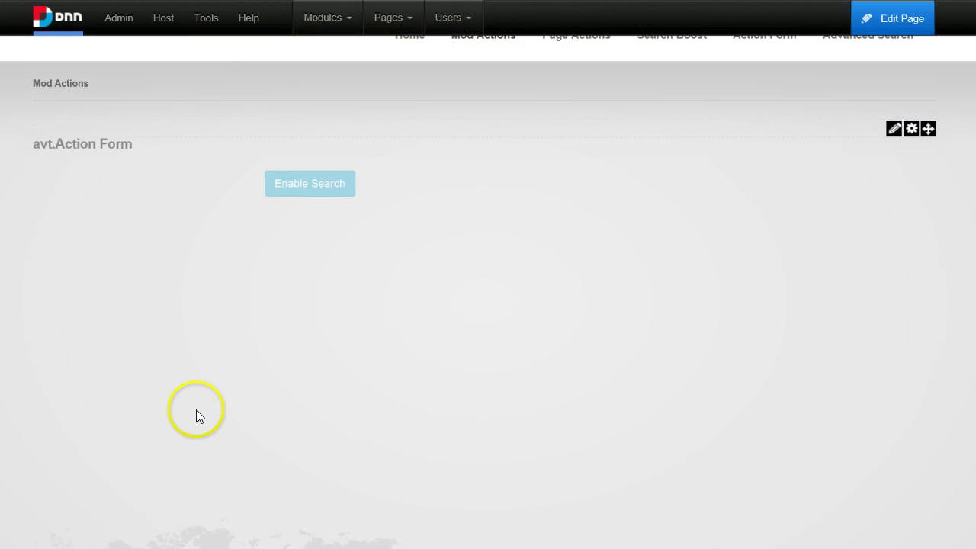
scroll(196, 409, up, 1)
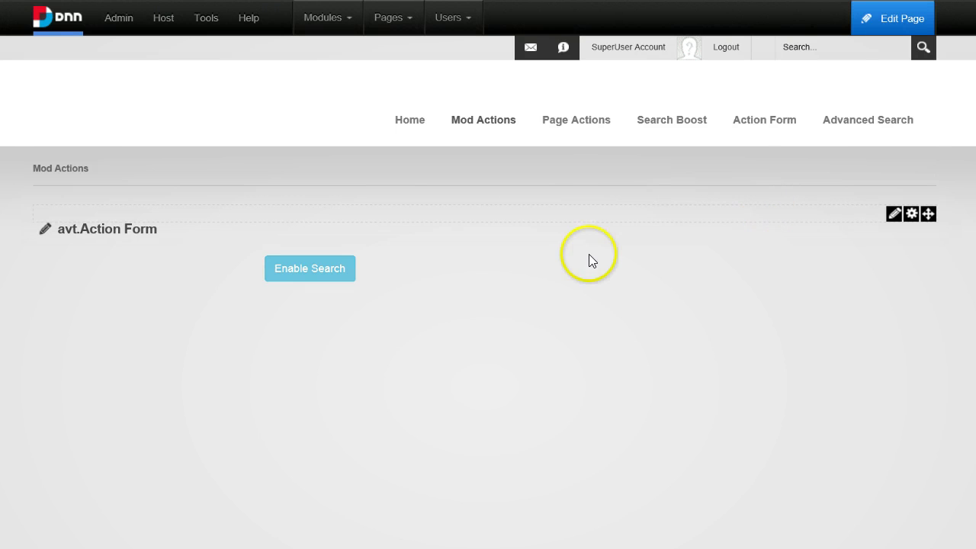
mouse_move(908, 21)
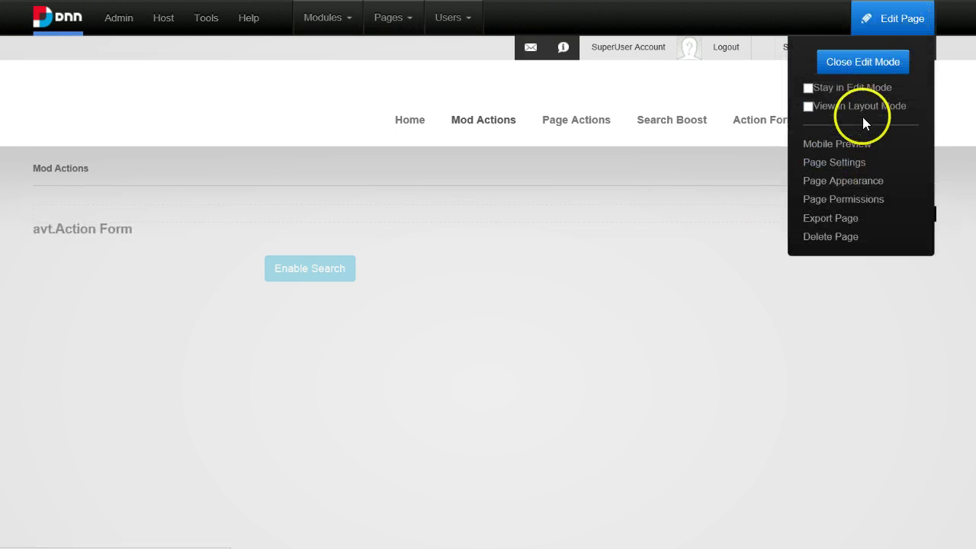
click(854, 103)
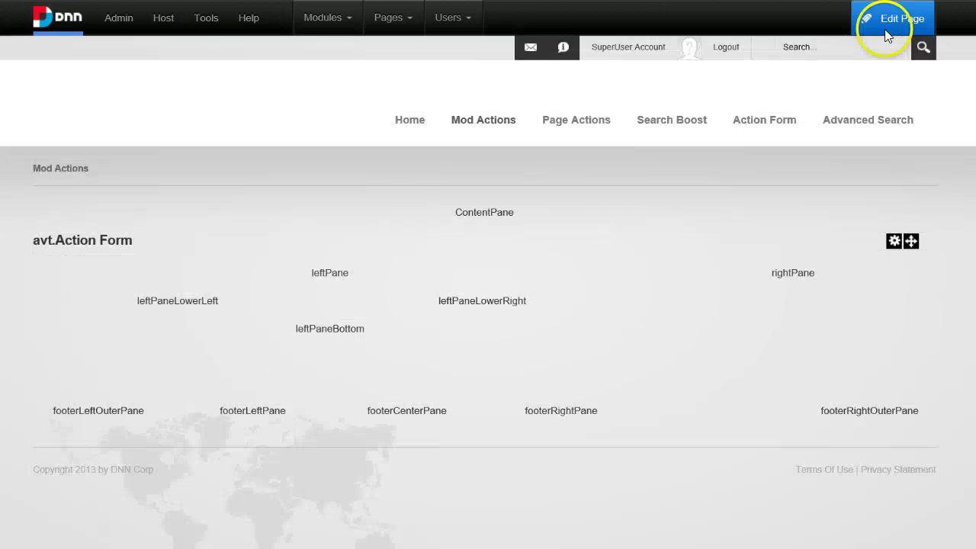
mouse_move(887, 35)
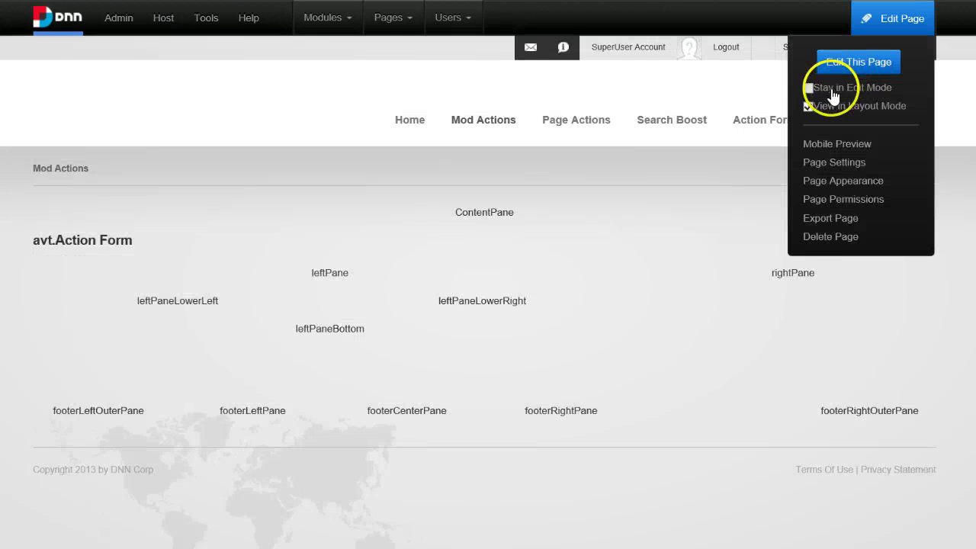
click(863, 62)
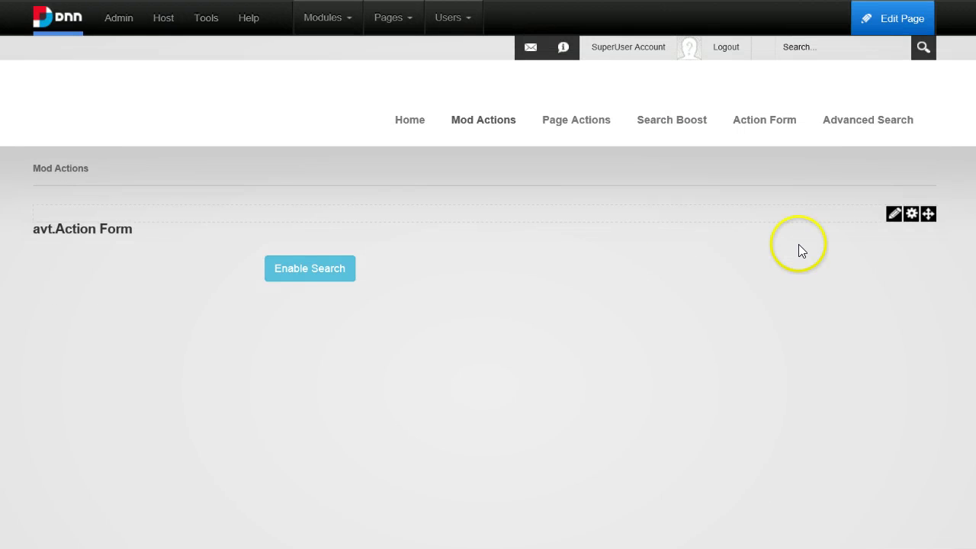
Add a Multiple Choice dropdown field to the form and title it Pane.
mouse_move(889, 221)
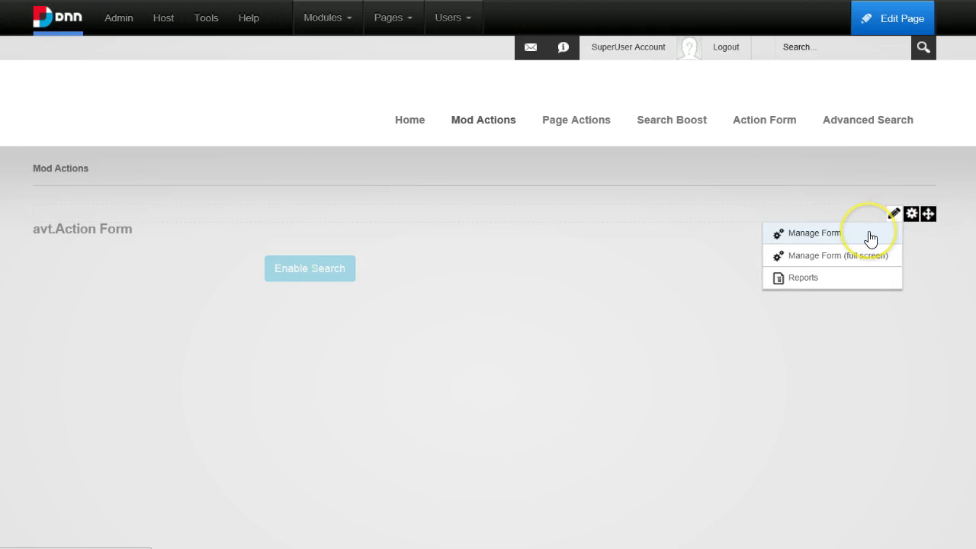
click(871, 239)
scroll(564, 345, down, 3)
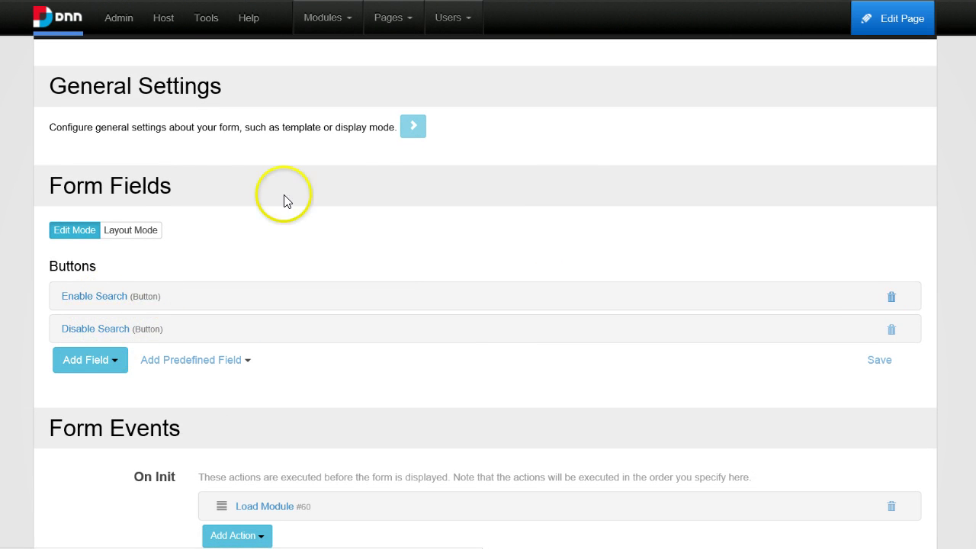
click(84, 366)
mouse_move(89, 396)
scroll(89, 397, down, 1)
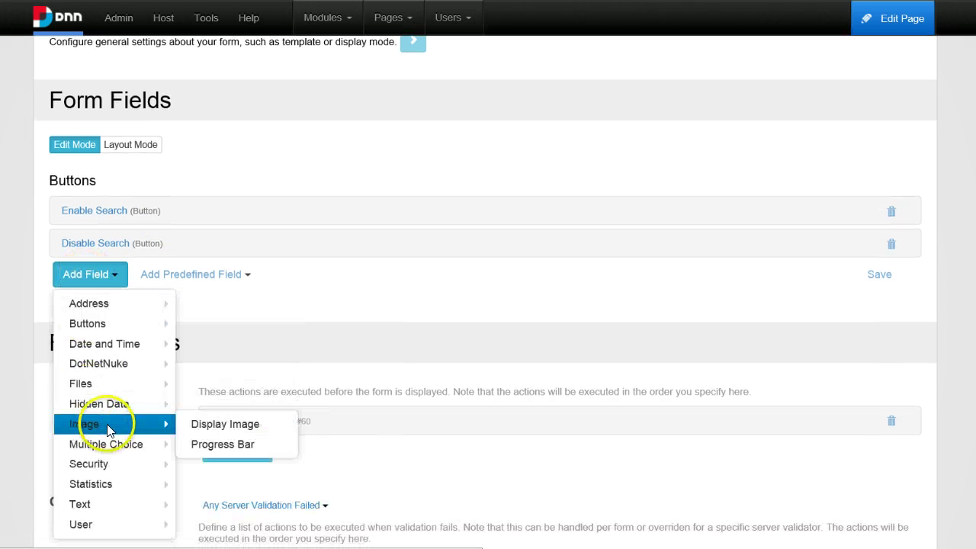
mouse_move(133, 449)
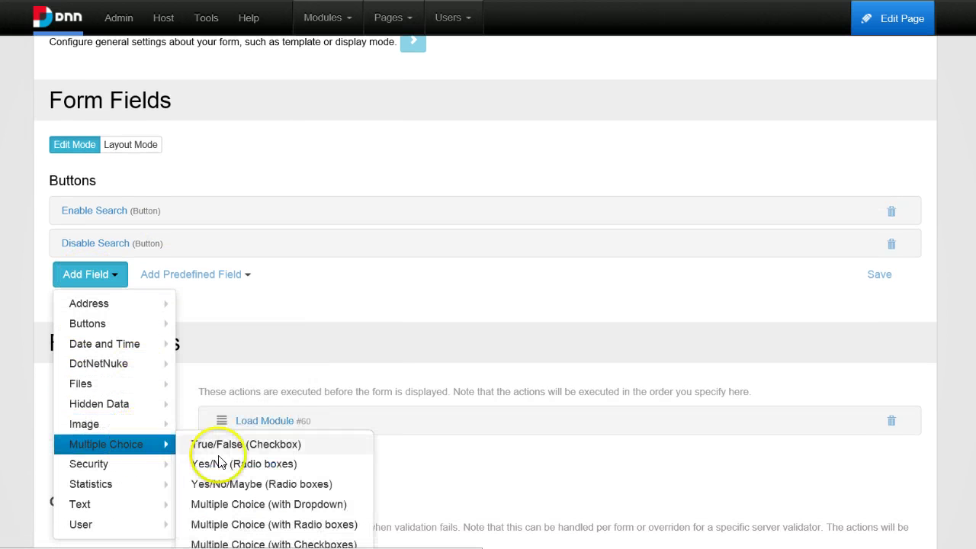
scroll(260, 426, down, 1)
click(301, 427)
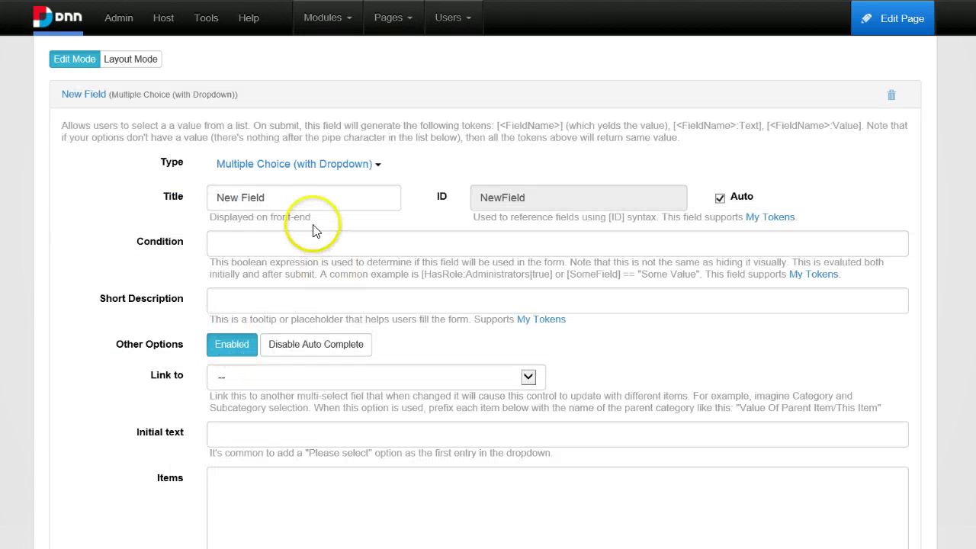
drag(274, 199, 96, 231)
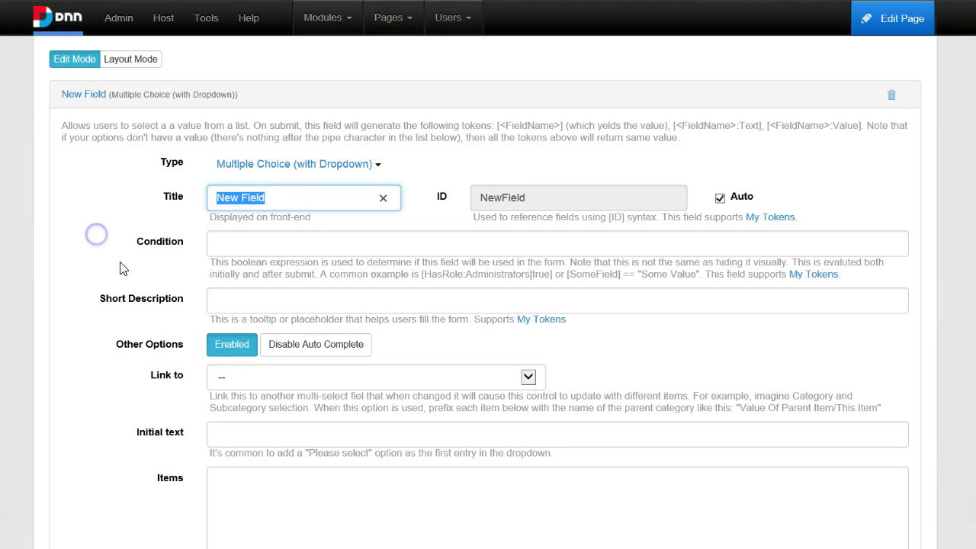
text(Pane)
Enter ContentPane, LeftPane and RightPane as the dropdown's items.
scroll(170, 441, down, 1)
scroll(169, 441, down, 1)
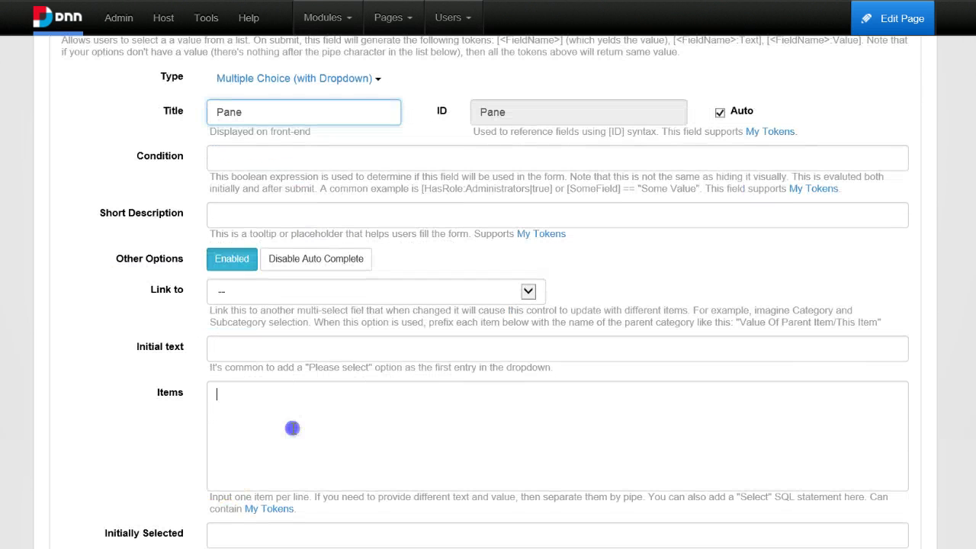
click(294, 428)
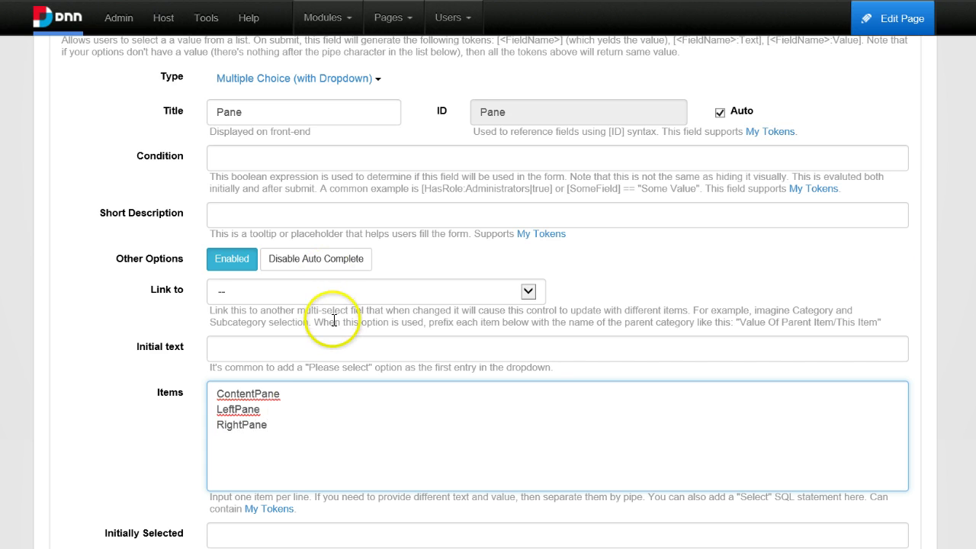
scroll(251, 261, down, 5)
scroll(290, 94, up, 5)
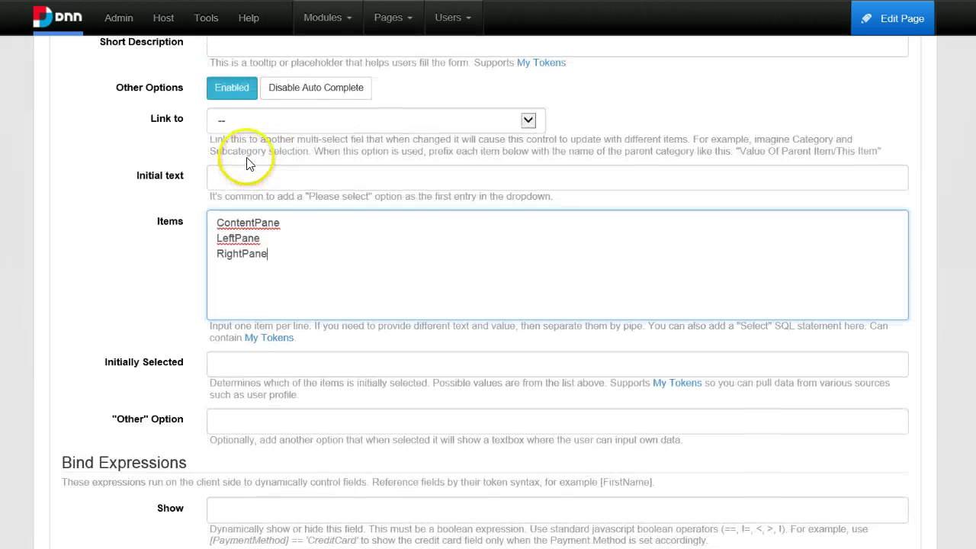
double_click(217, 120)
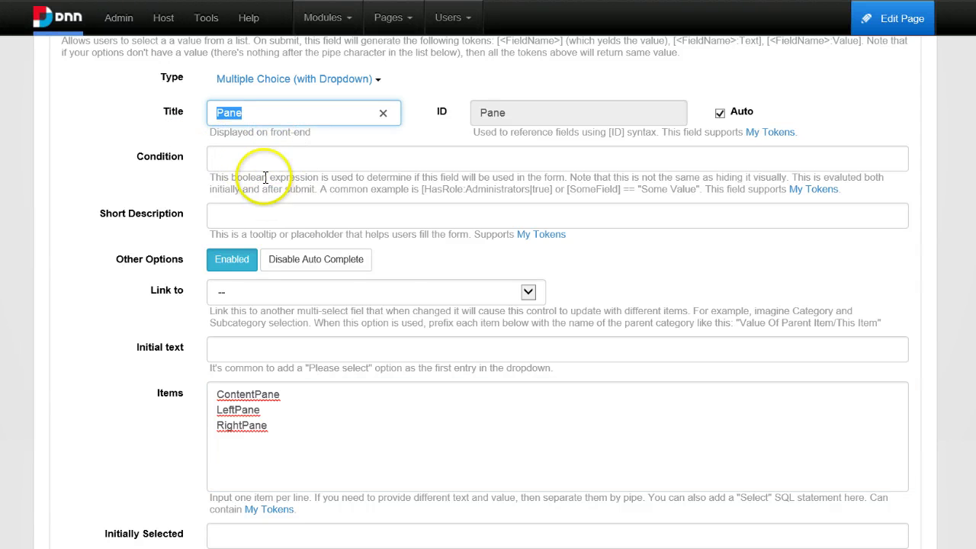
Change the Enable Search button's Add Module pane from ContentPane to the [Pane] token.
scroll(328, 221, down, 13)
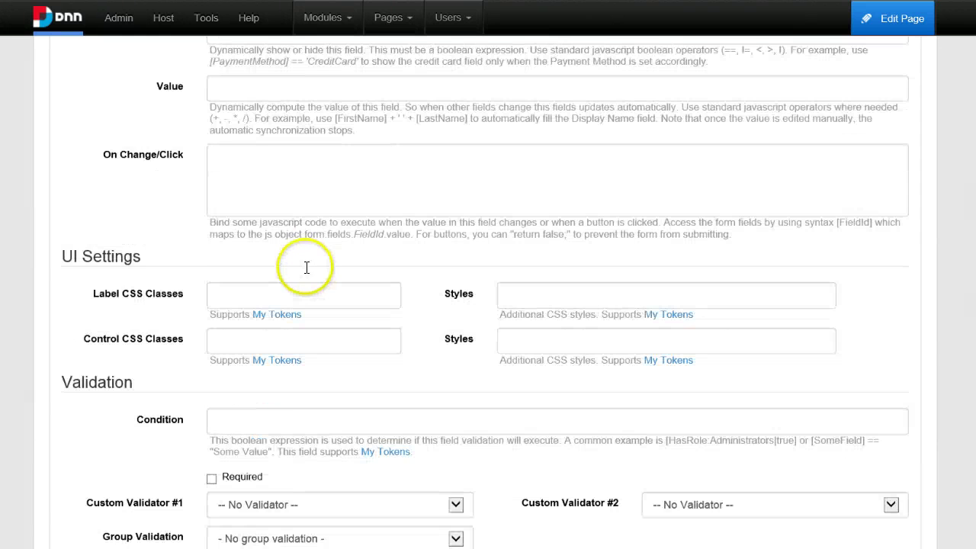
click(112, 335)
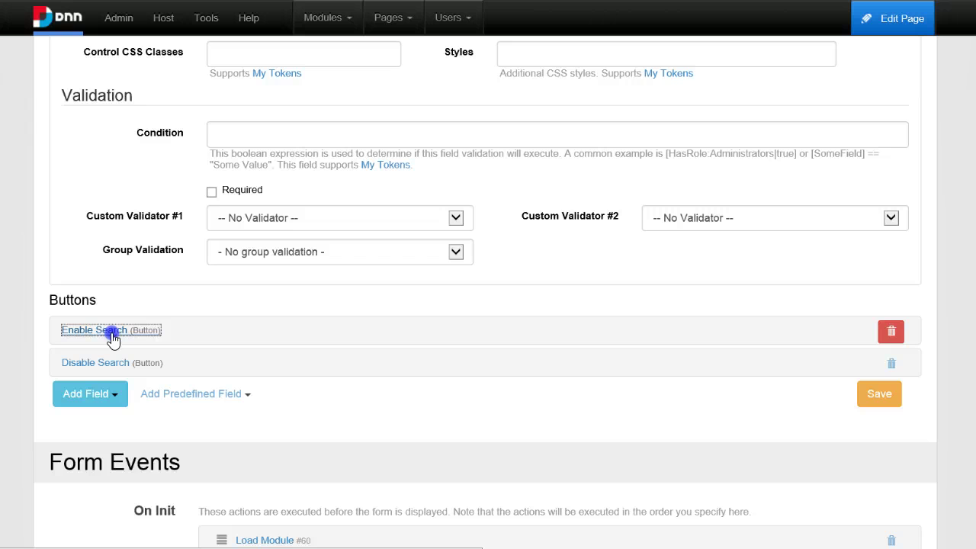
scroll(295, 382, down, 4)
scroll(279, 407, down, 4)
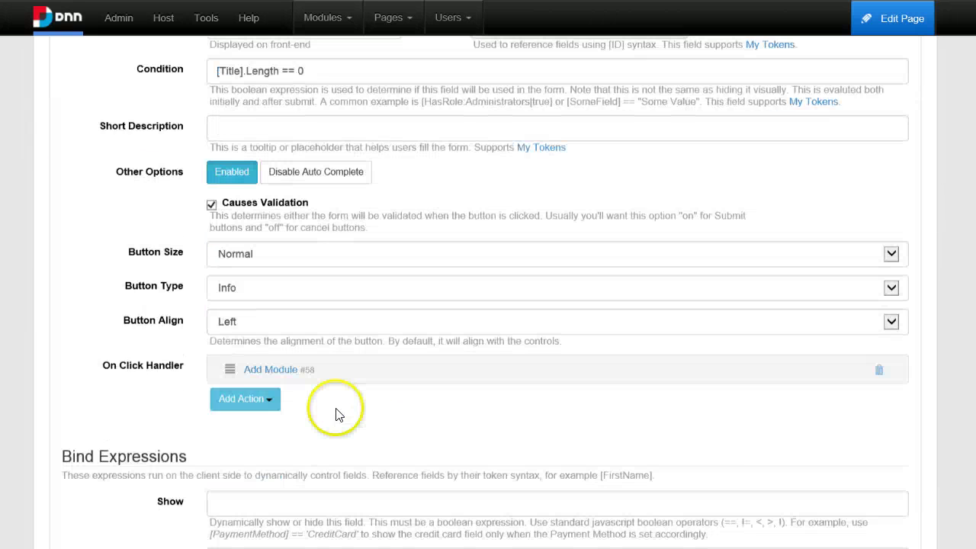
click(269, 242)
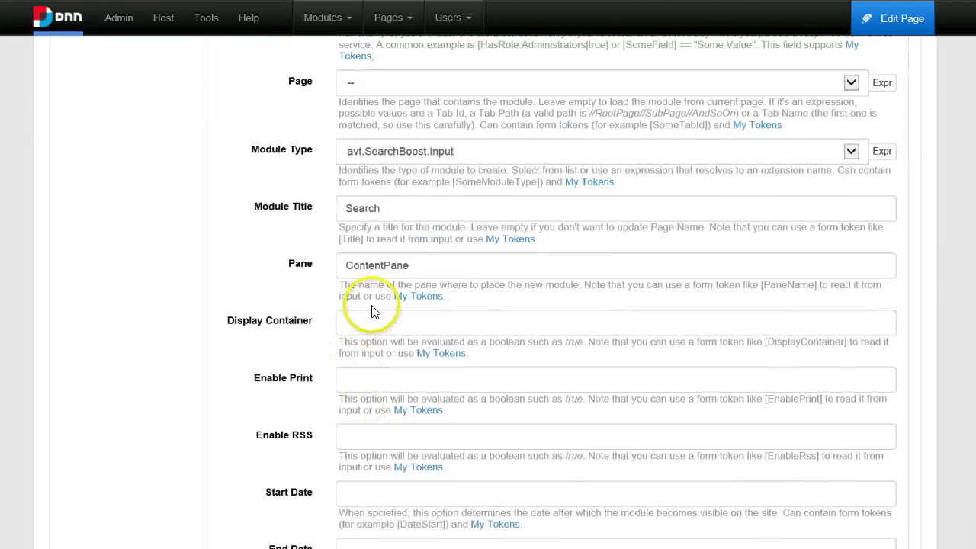
click(398, 265)
double_click(398, 265)
text([Pane)
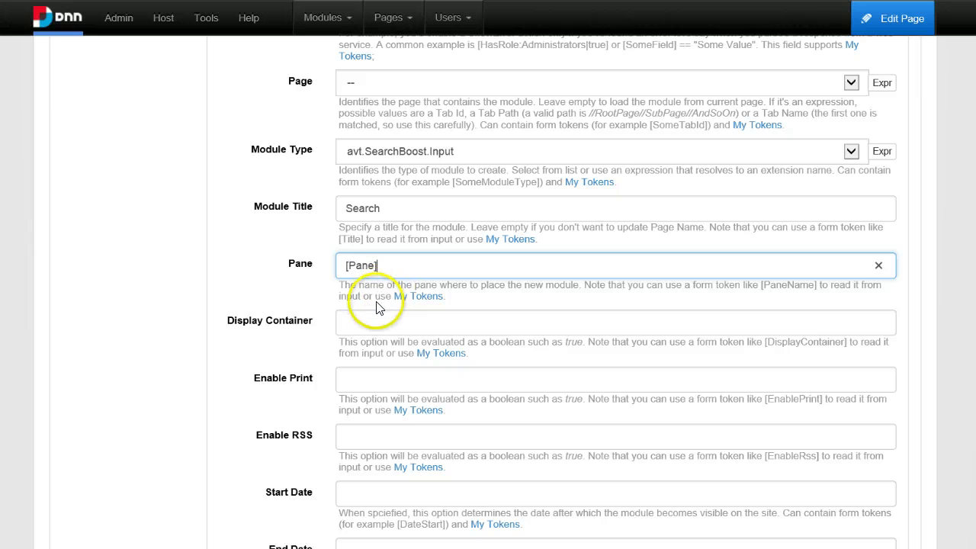
scroll(359, 335, down, 1)
scroll(507, 447, down, 10)
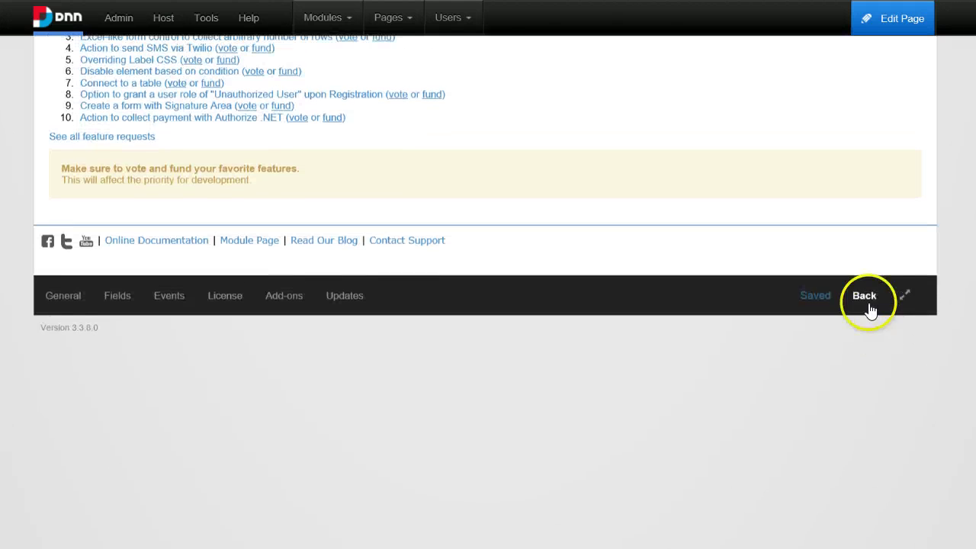
Save the form and choose RightPane in the Pane dropdown.
click(866, 299)
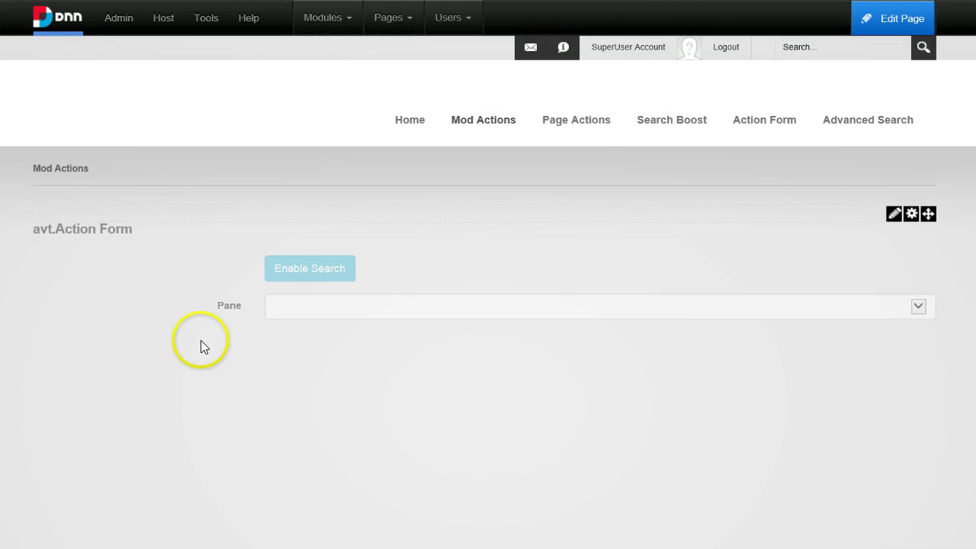
scroll(299, 360, down, 1)
scroll(305, 370, down, 3)
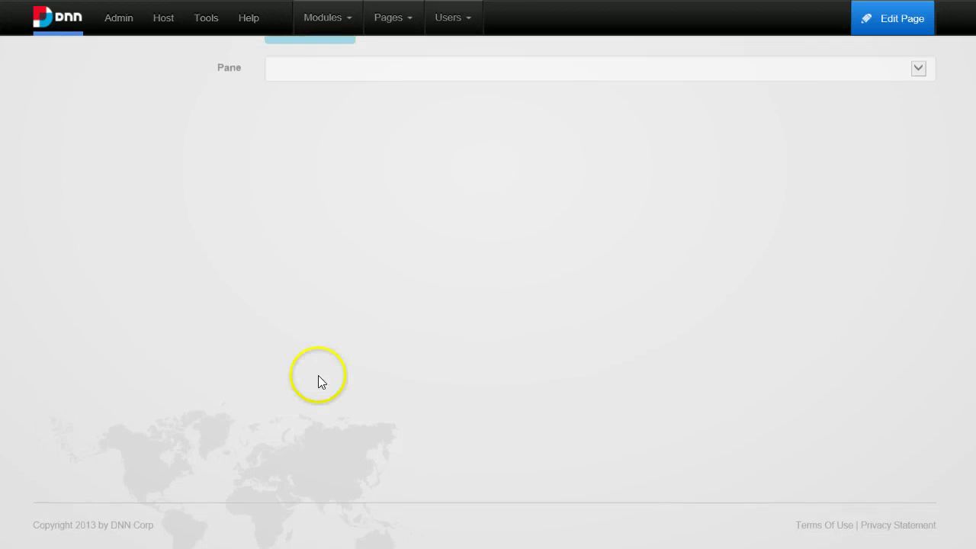
scroll(335, 320, up, 2)
click(335, 226)
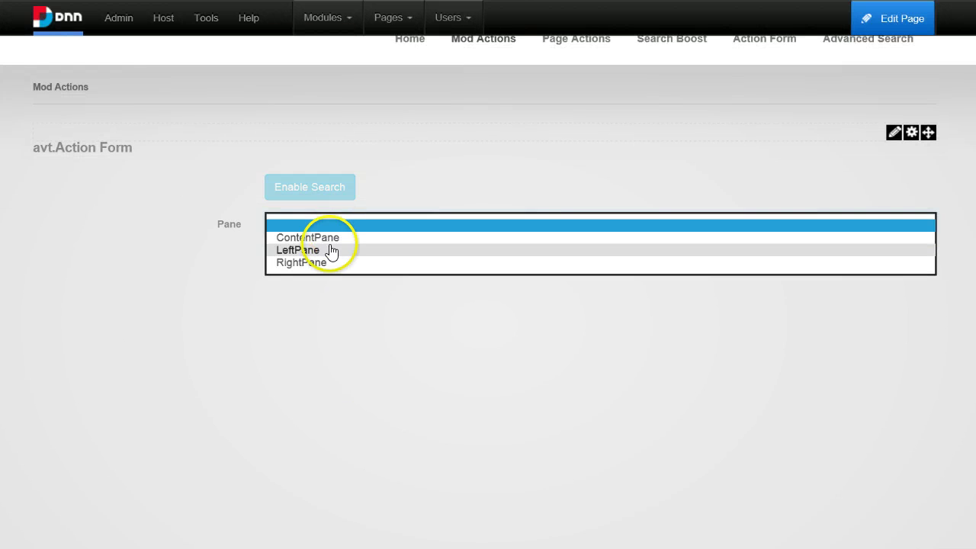
click(326, 262)
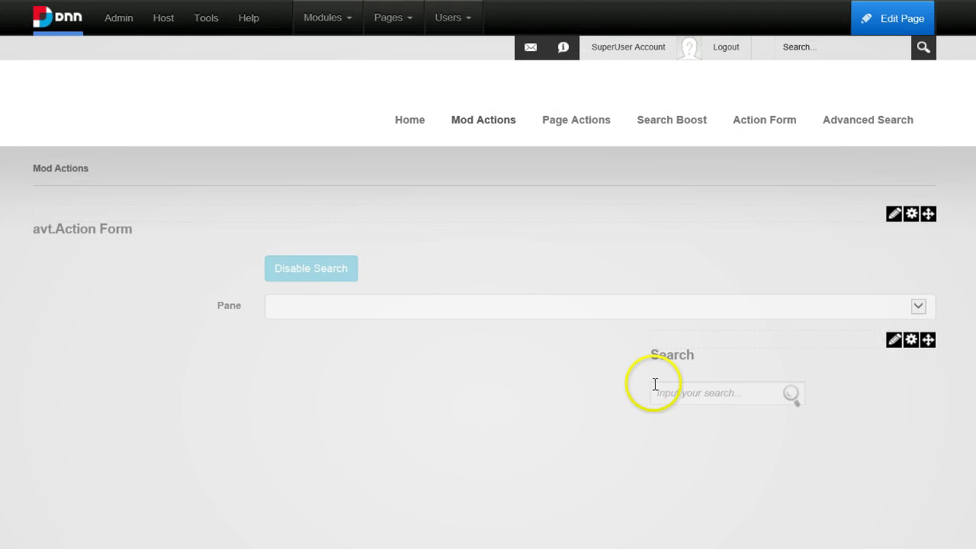
Disable Search, then enable it again with LeftPane chosen as the pane.
click(344, 271)
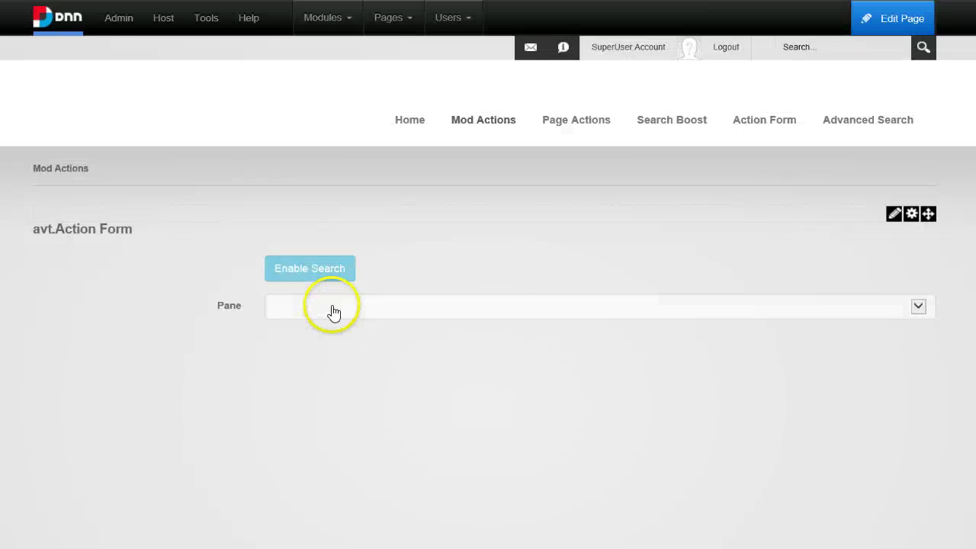
click(333, 308)
click(330, 329)
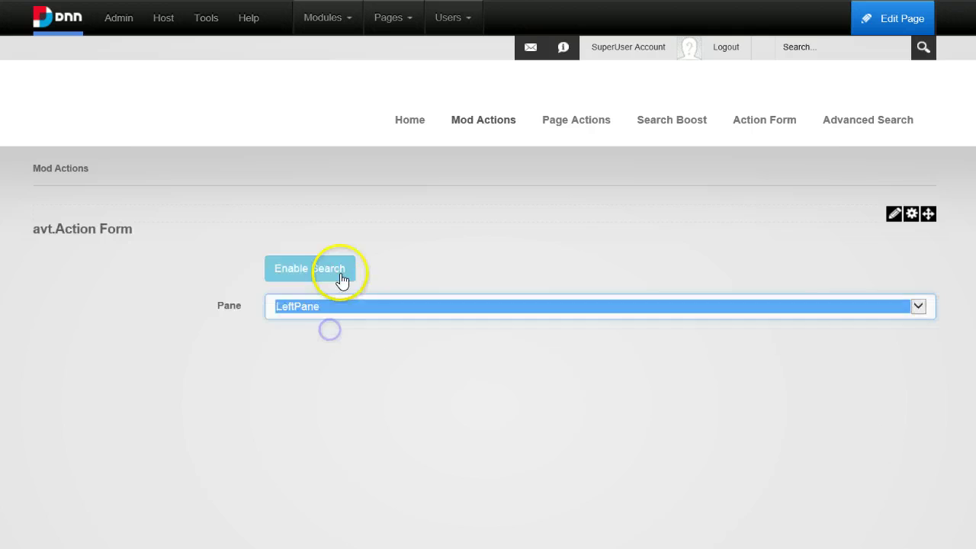
click(342, 279)
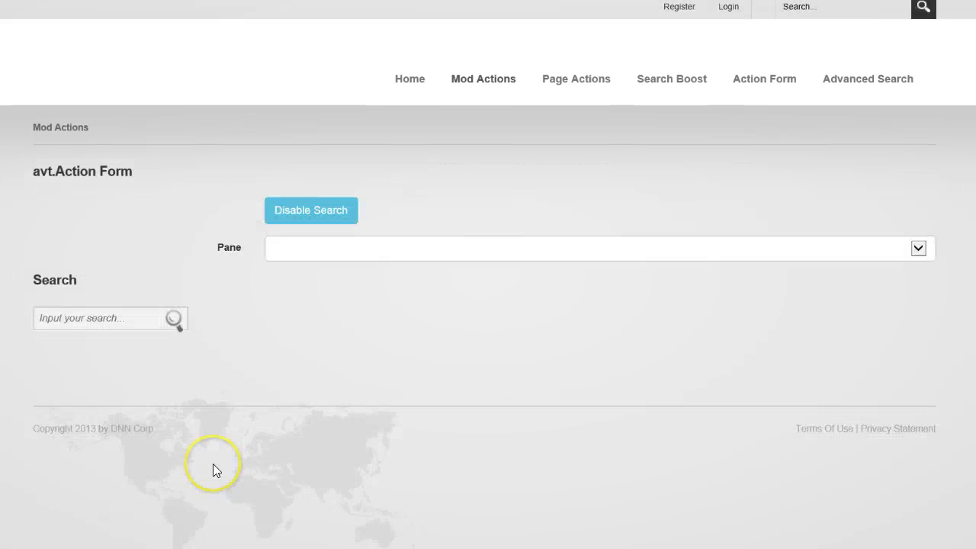
Disable Search, pick RightPane, and enable Search to re-add the module there.
click(299, 213)
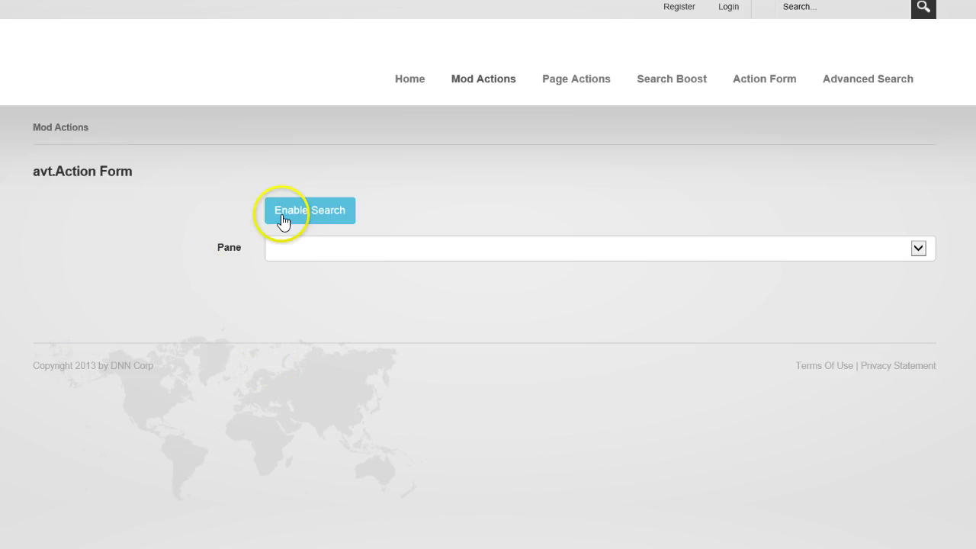
click(305, 243)
click(304, 289)
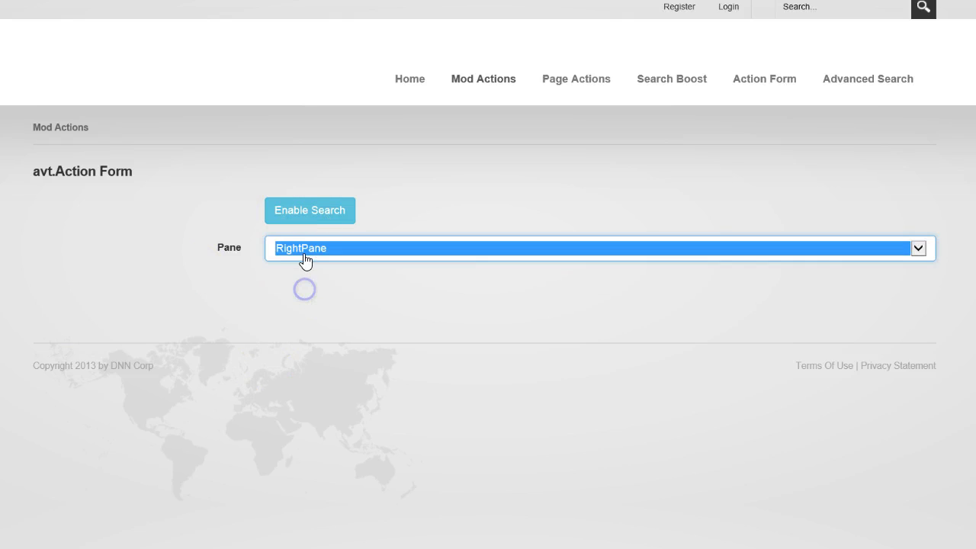
click(319, 211)
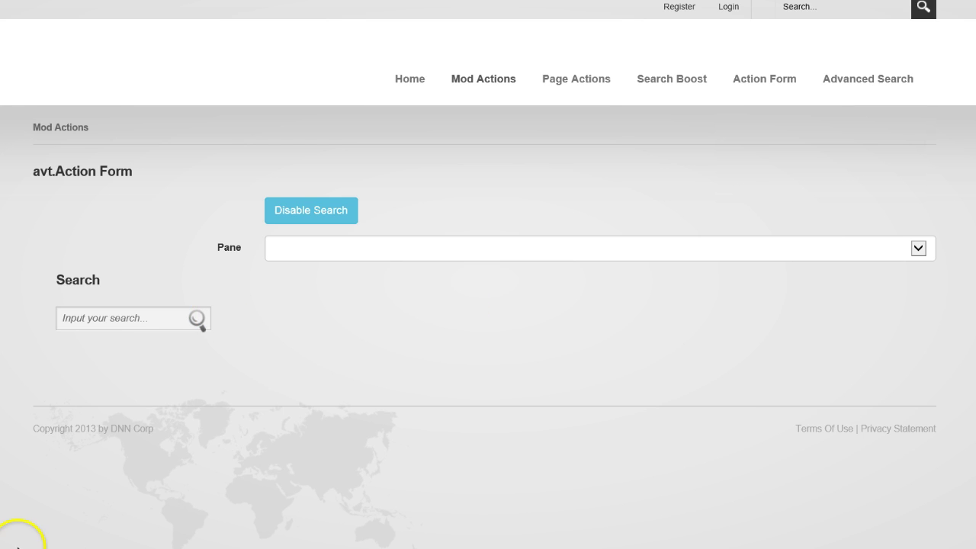
Sign in with the host administrator credentials and reveal the module's action menu.
click(730, 7)
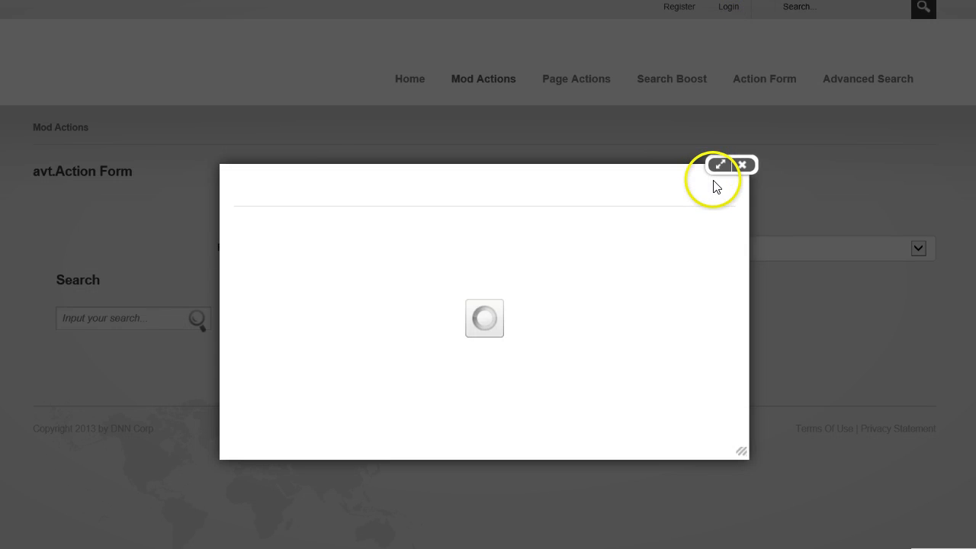
text(host)
key(Tab)
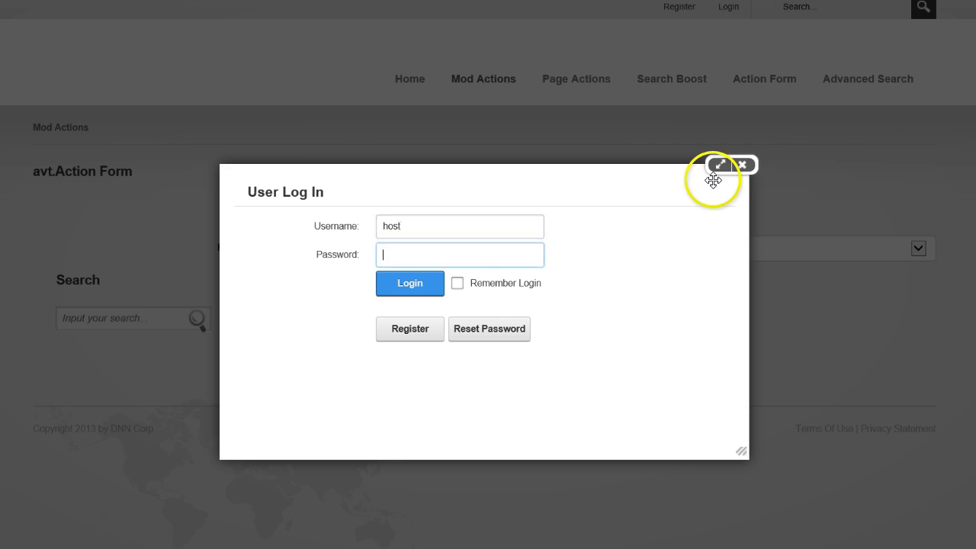
text(•••••••••)
click(401, 292)
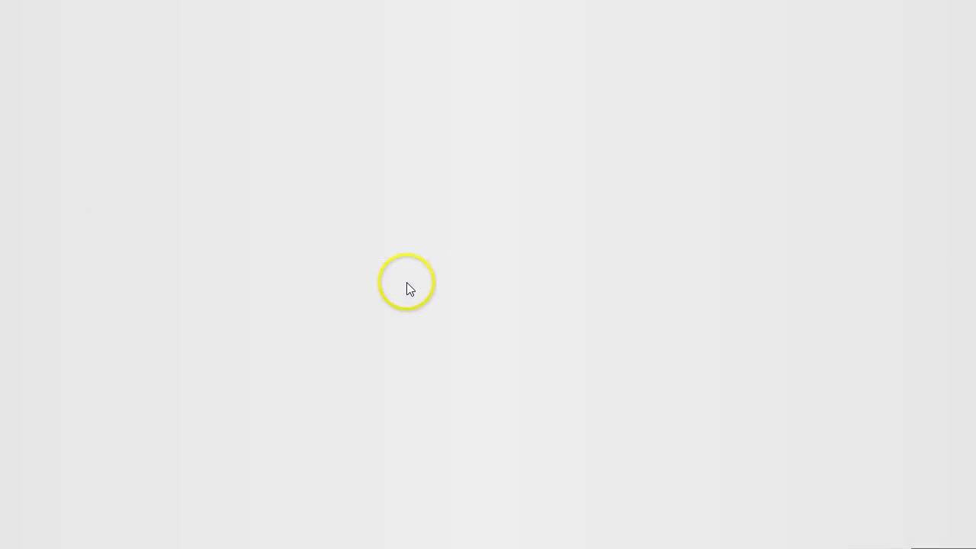
scroll(485, 428, down, 2)
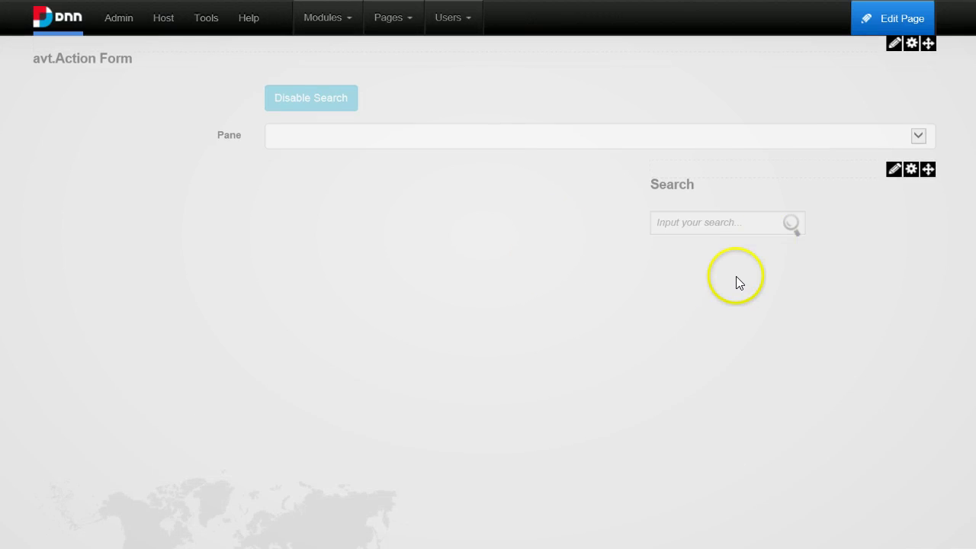
scroll(736, 276, up, 1)
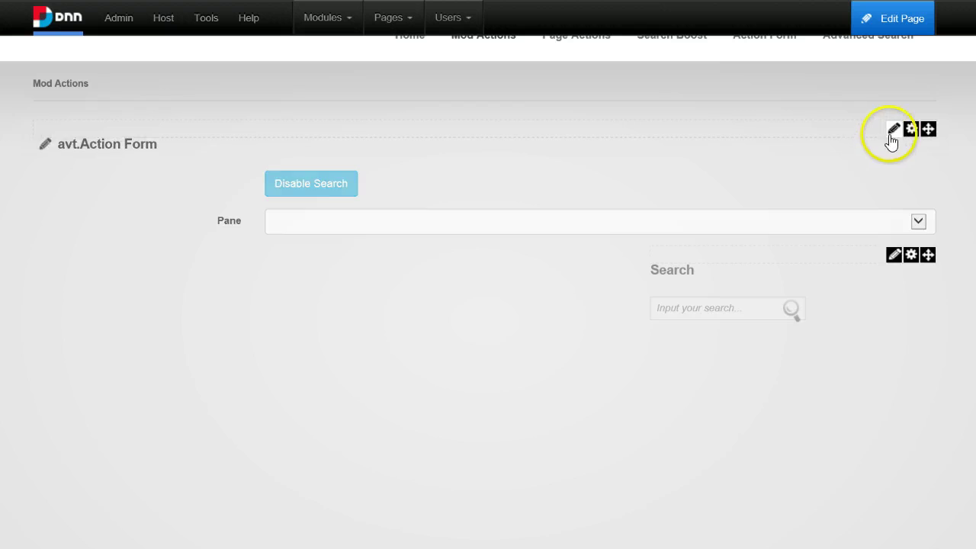
mouse_move(890, 137)
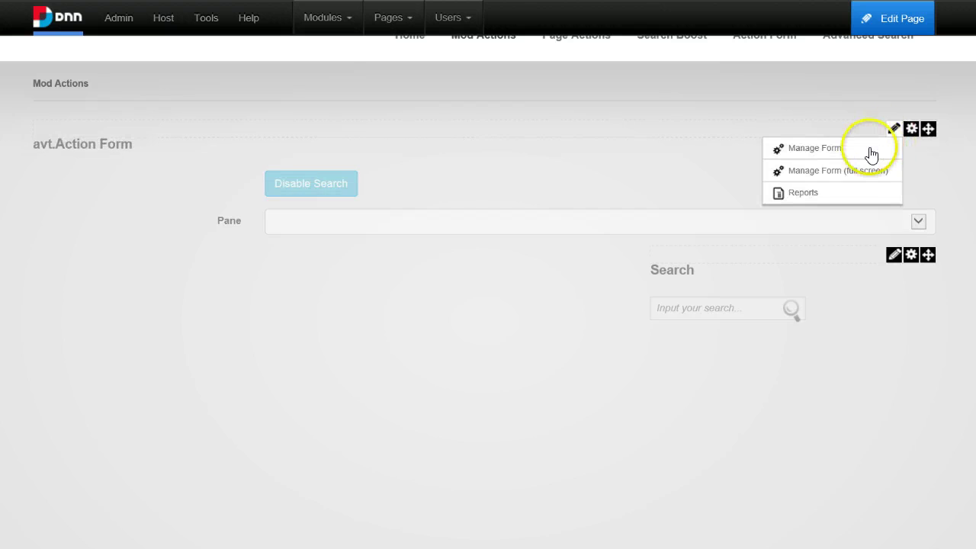
Add a Large Text field titled Content beneath the Pane dropdown and collapse it.
click(872, 150)
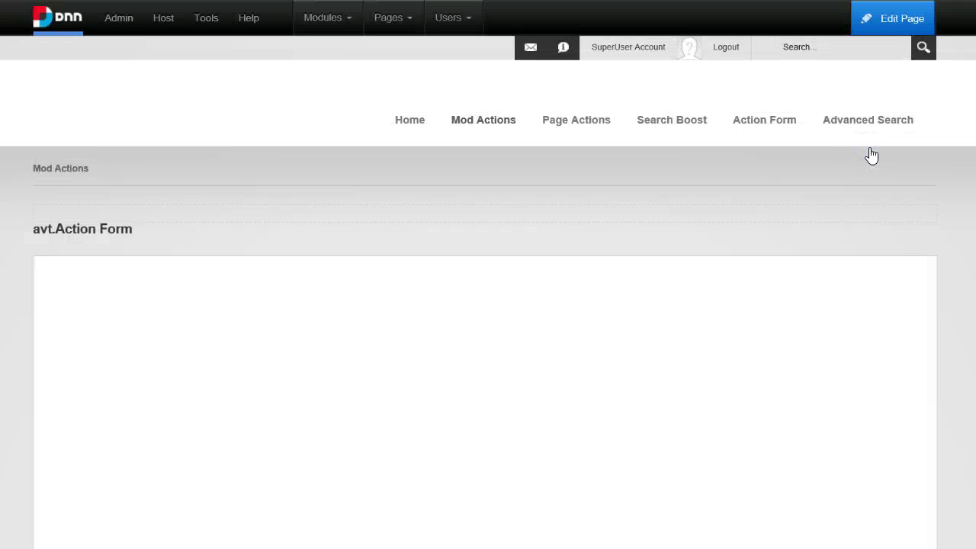
scroll(80, 425, down, 4)
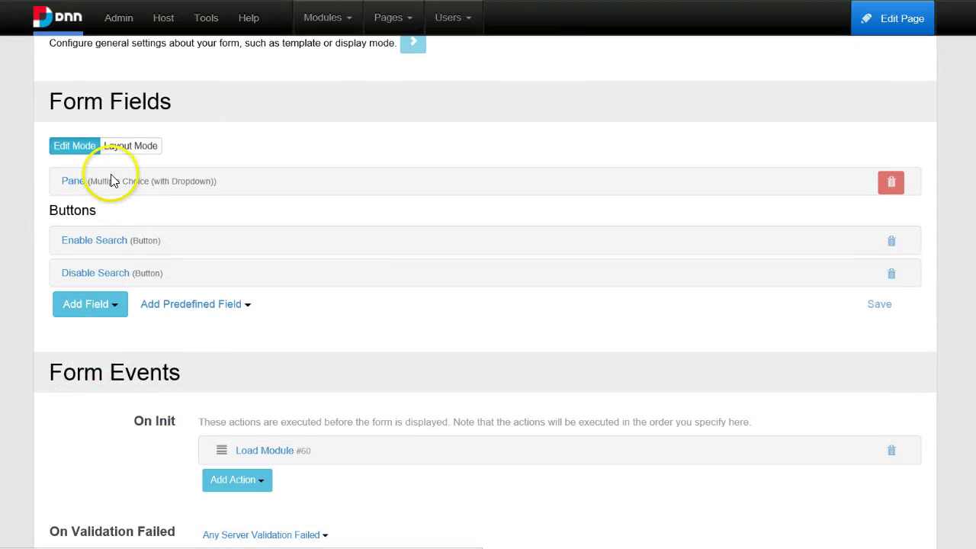
click(85, 304)
mouse_move(93, 342)
scroll(115, 381, down, 3)
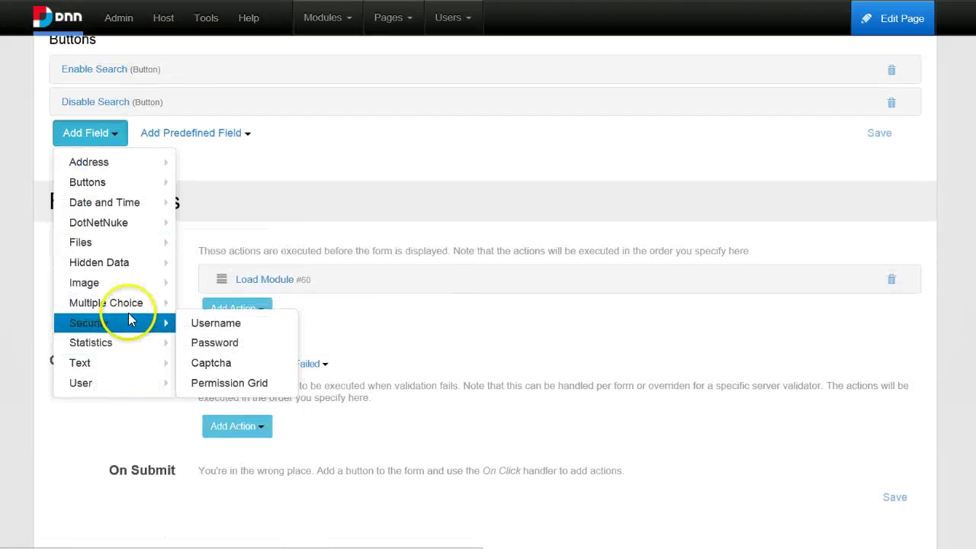
mouse_move(137, 266)
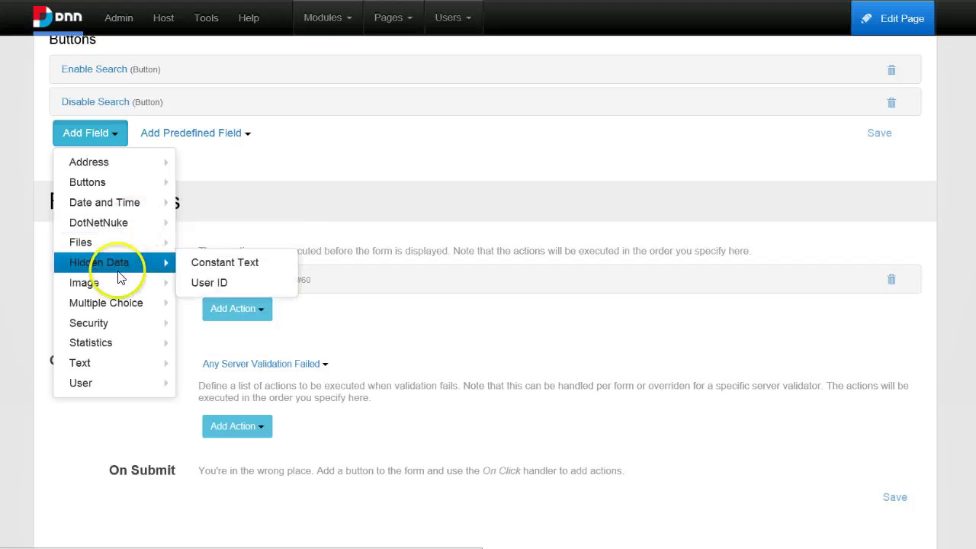
mouse_move(116, 311)
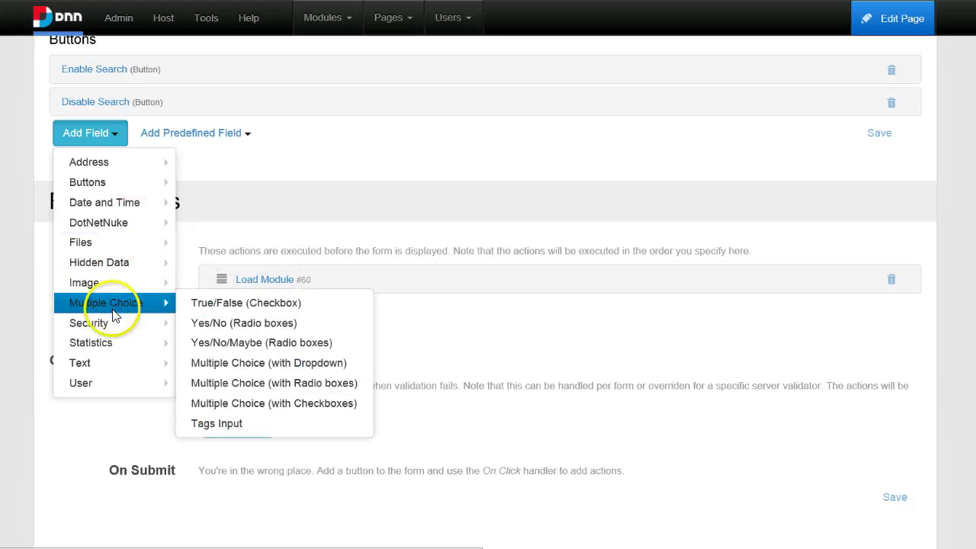
mouse_move(101, 365)
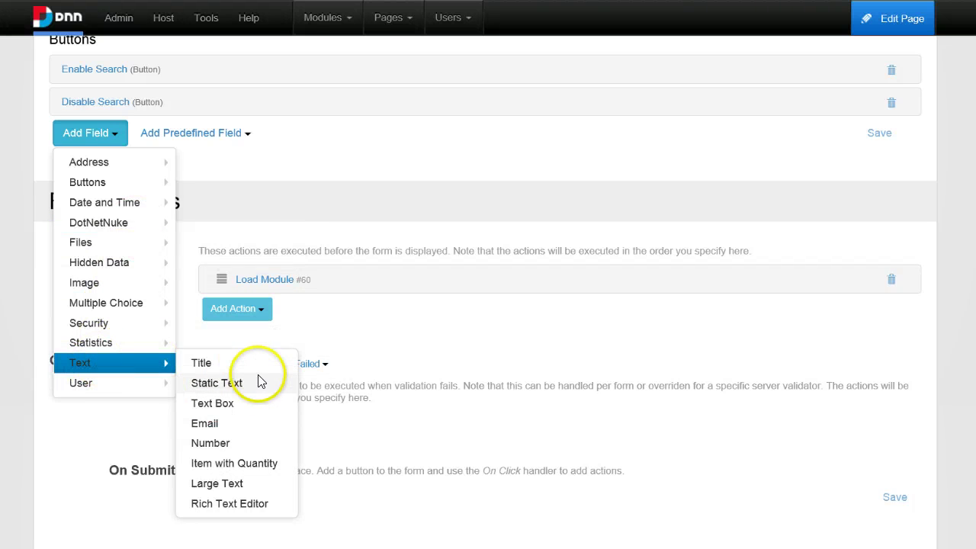
click(221, 484)
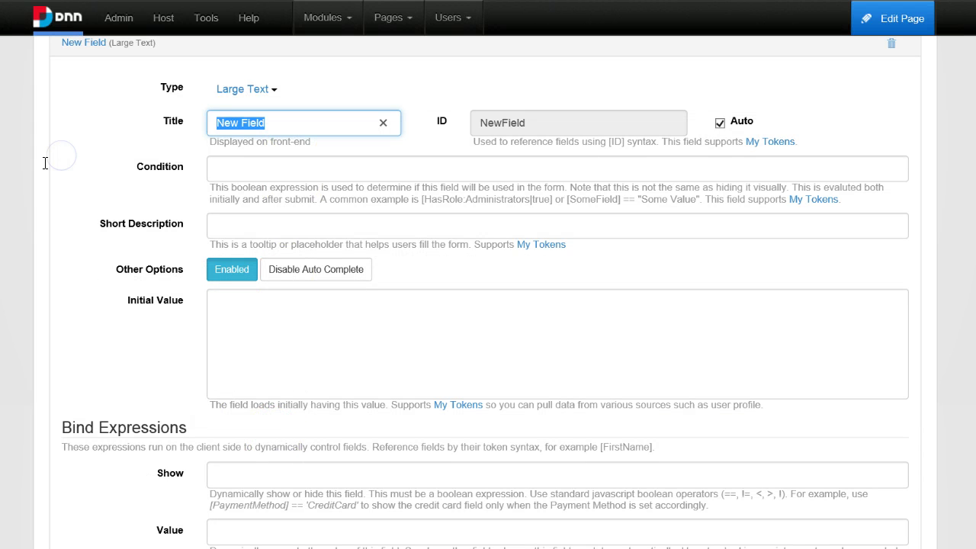
text(Content)
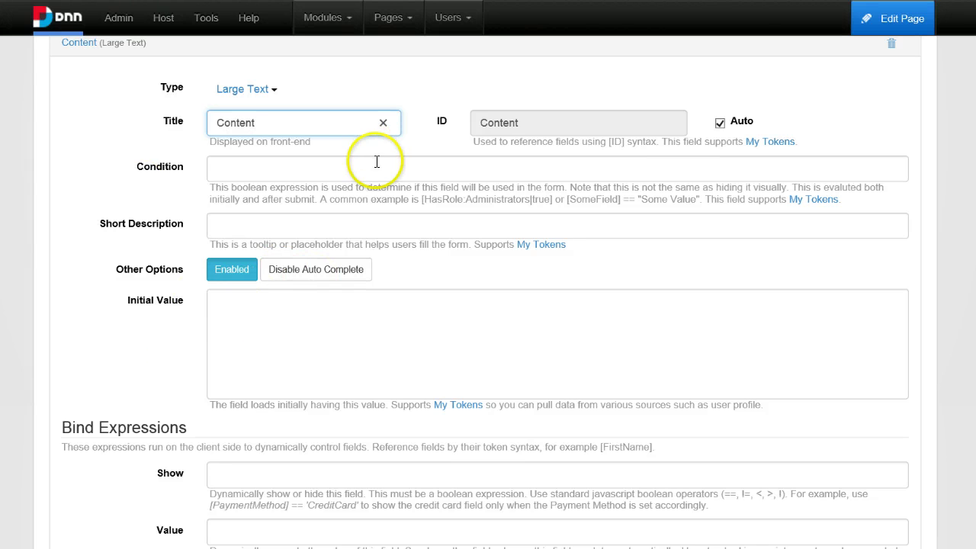
scroll(305, 152, up, 1)
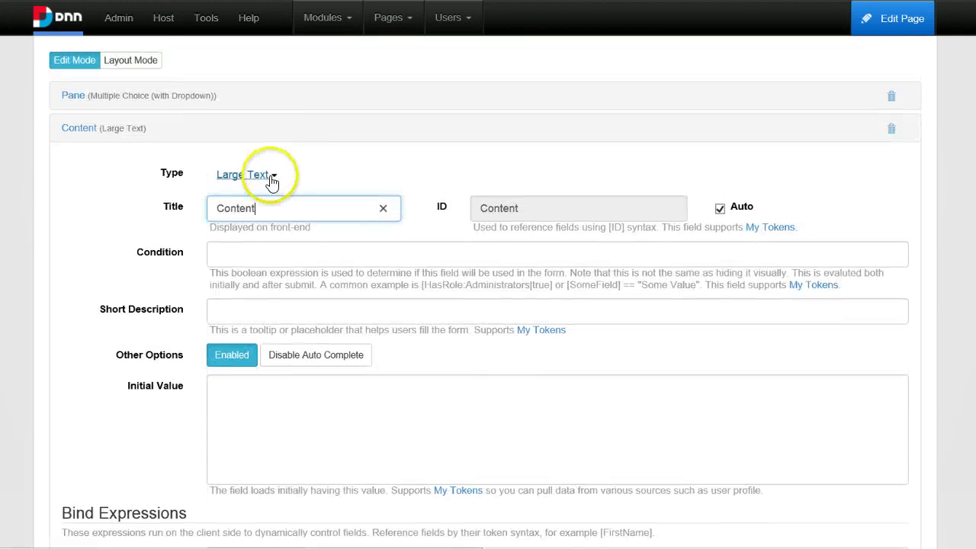
click(130, 128)
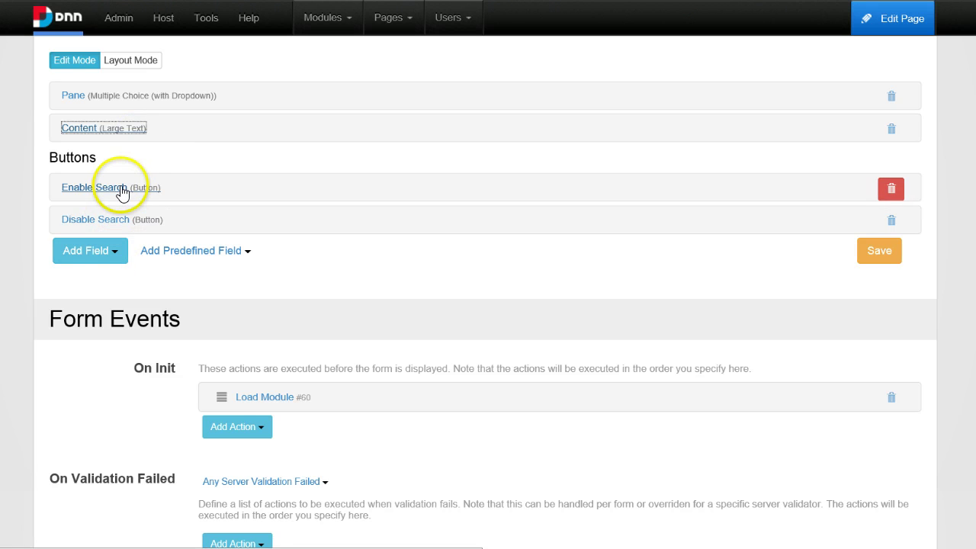
Add a new button to the form titled Update Content.
click(74, 255)
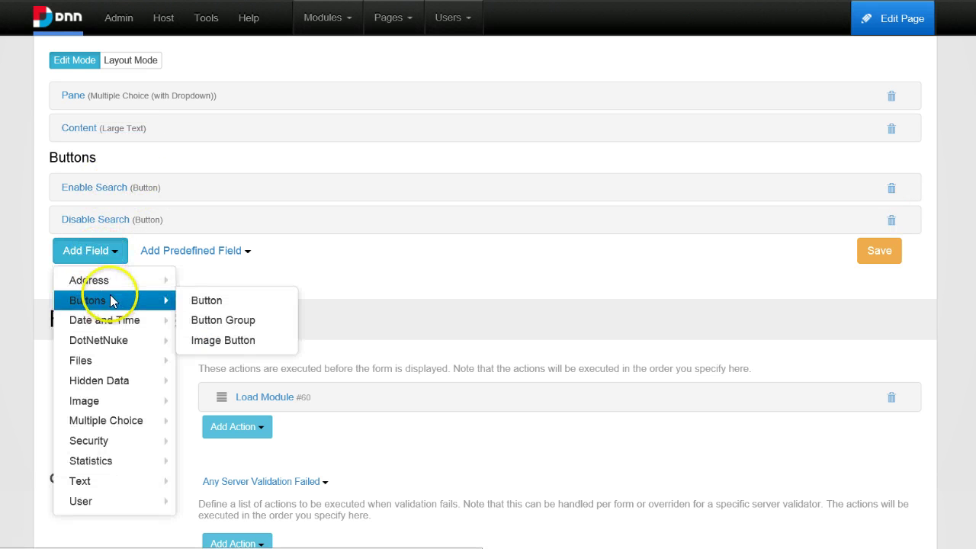
mouse_move(168, 301)
click(200, 299)
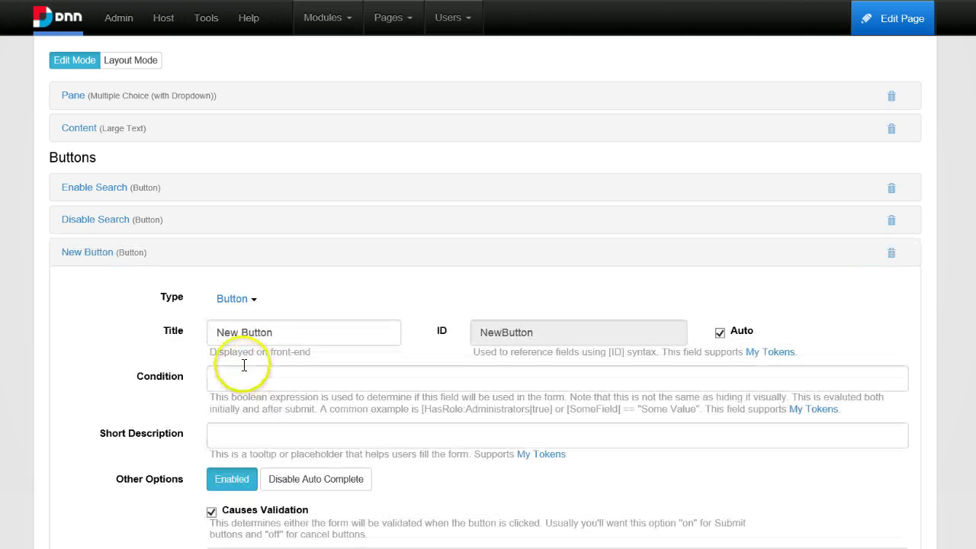
triple_click(321, 337)
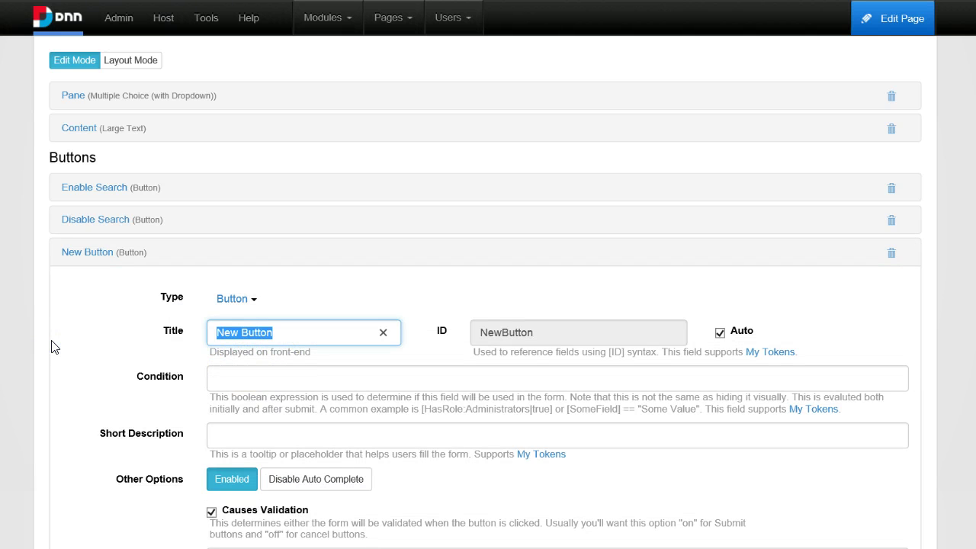
text(Update Content)
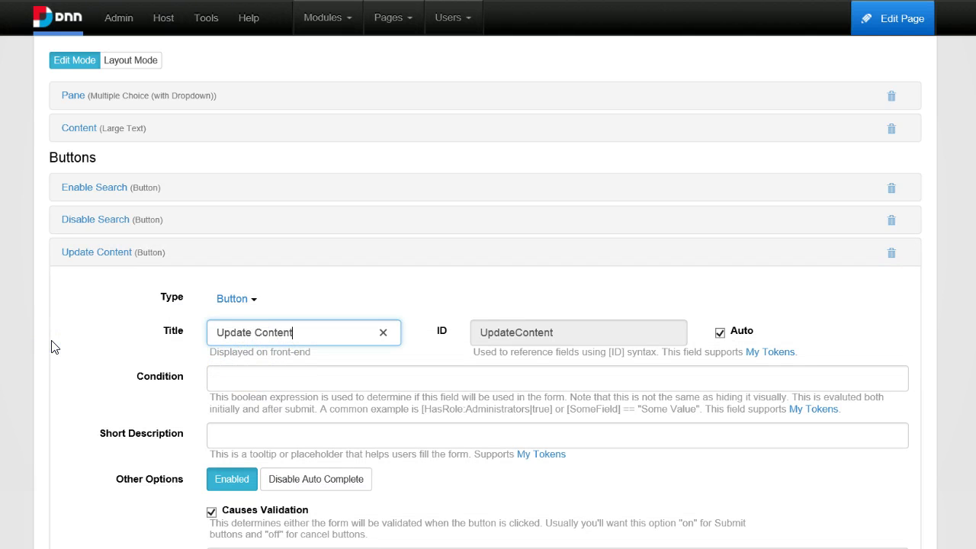
scroll(53, 344, down, 2)
scroll(244, 206, up, 1)
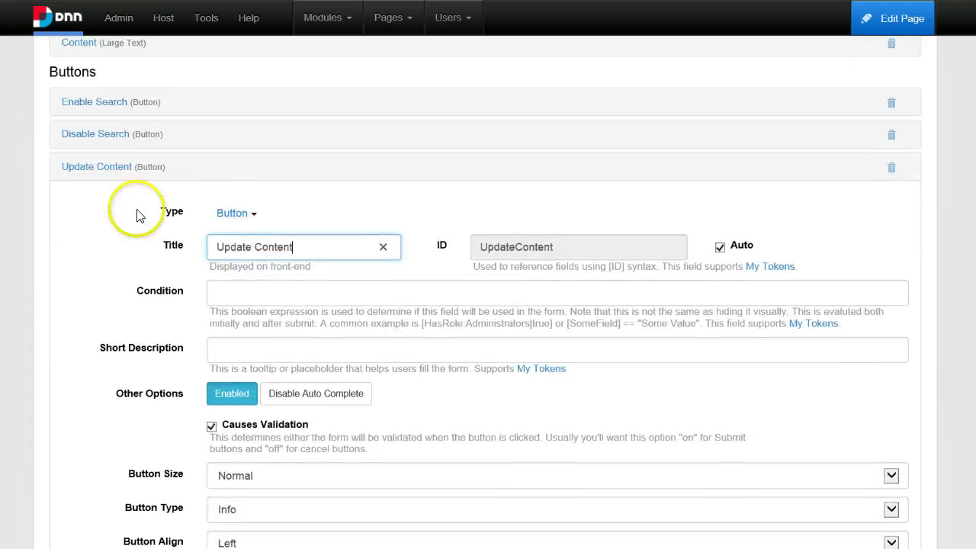
scroll(251, 349, down, 3)
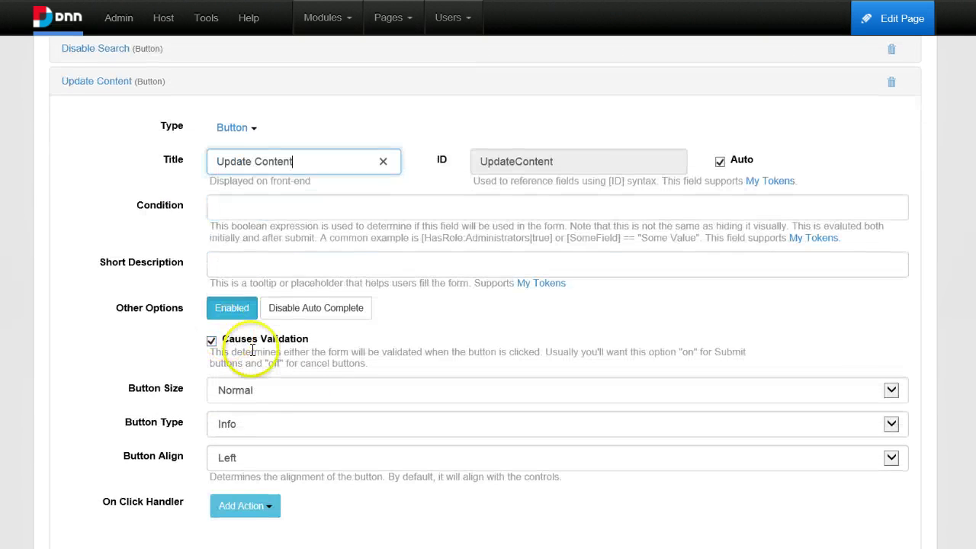
scroll(139, 300, up, 2)
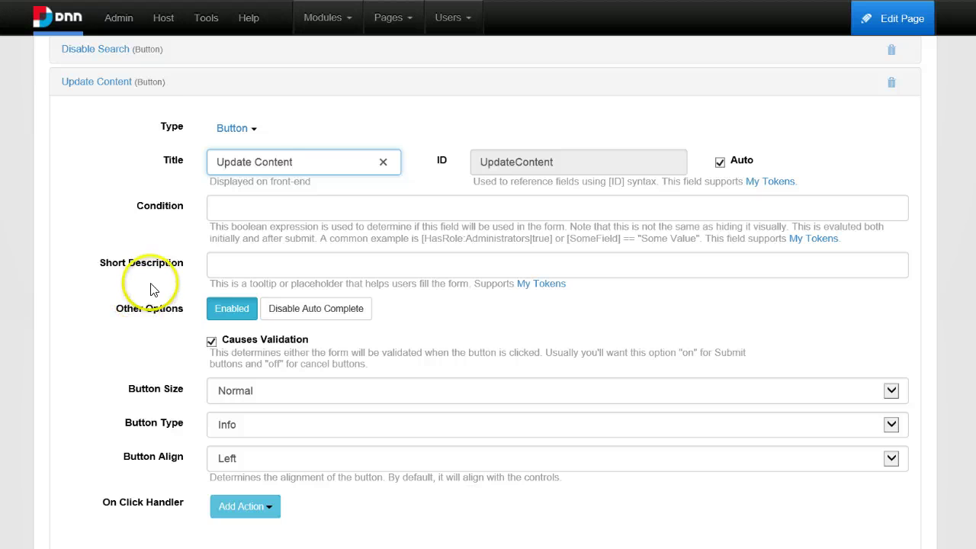
scroll(152, 320, down, 1)
scroll(130, 327, up, 1)
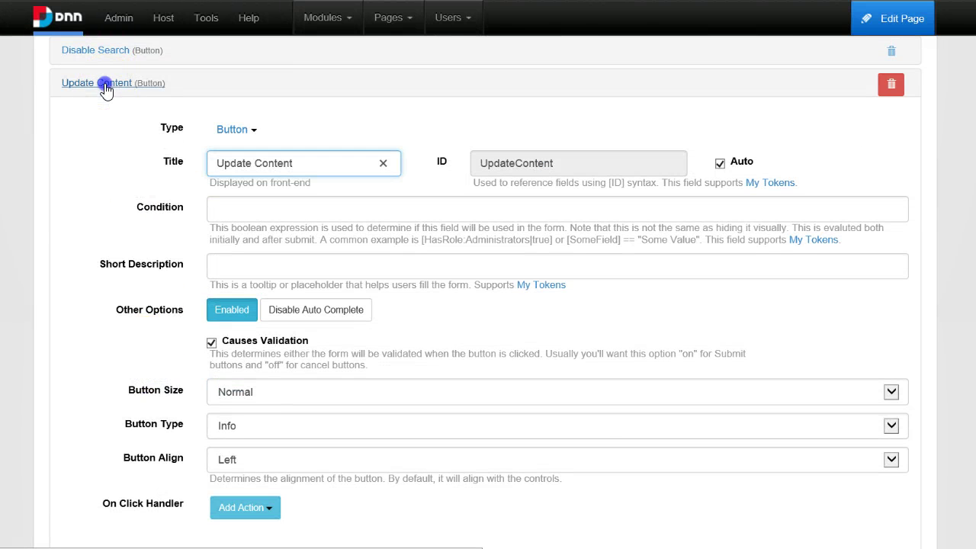
Reopen the Update Content button's settings down to its On Click Handler.
click(126, 83)
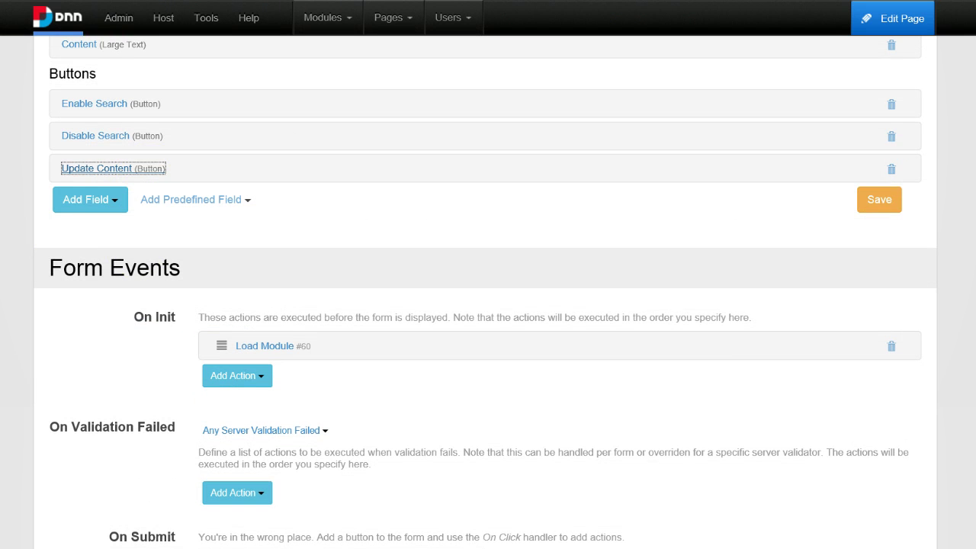
click(95, 201)
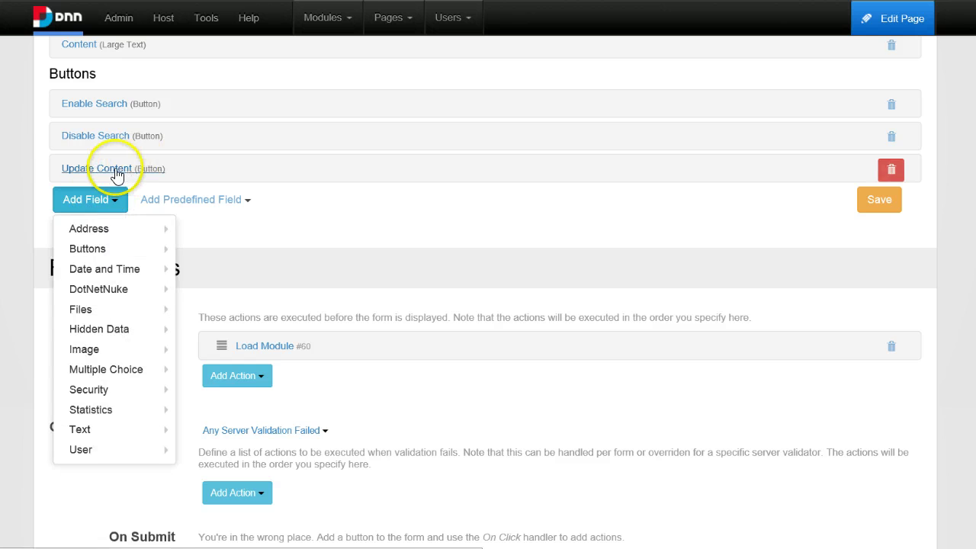
click(115, 169)
scroll(292, 356, down, 3)
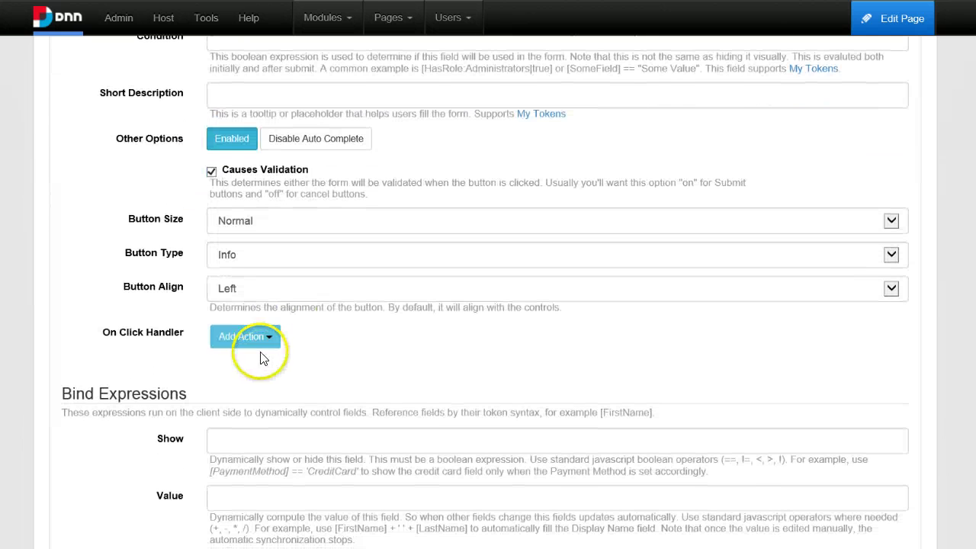
Add an Add Module action creating a DNN_HTML module titled Content in ContentPane.
click(256, 342)
mouse_move(266, 405)
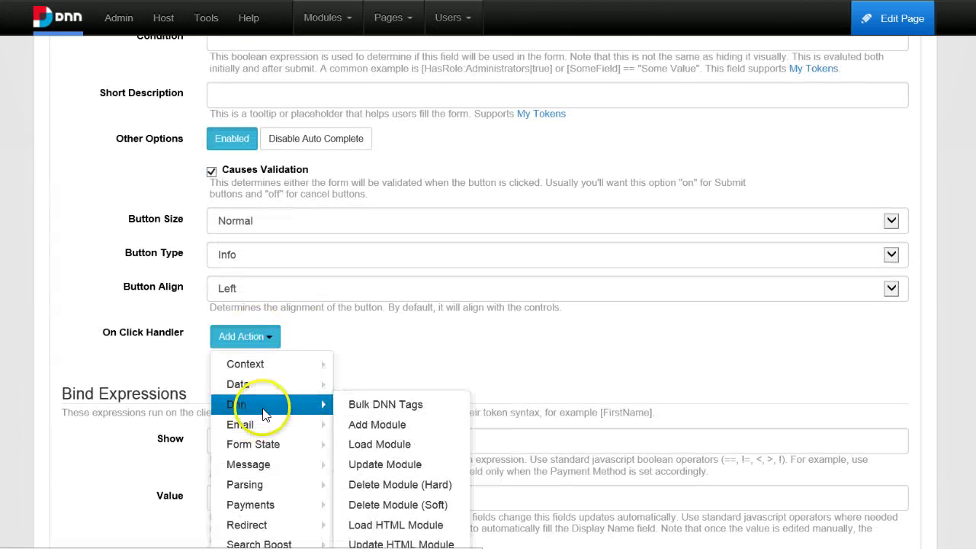
click(396, 428)
scroll(357, 396, down, 2)
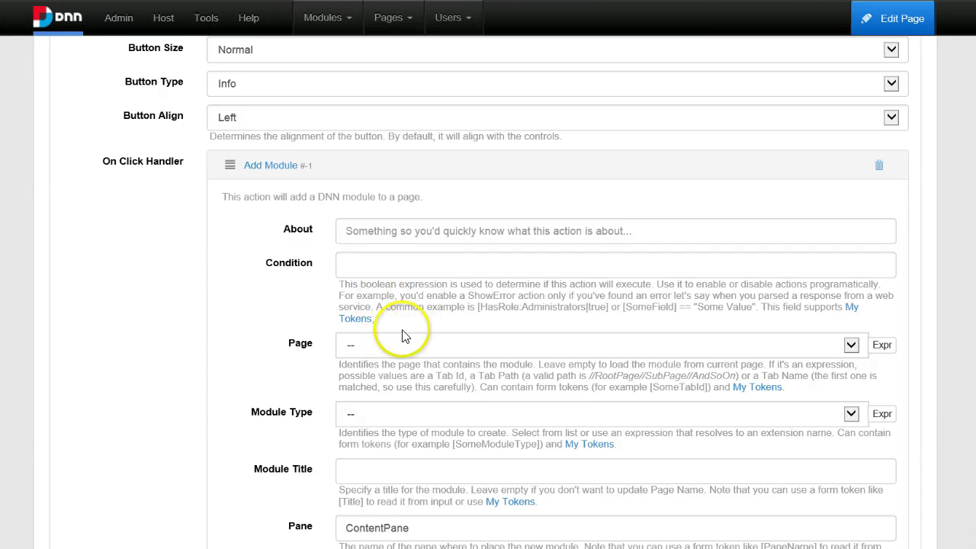
click(404, 423)
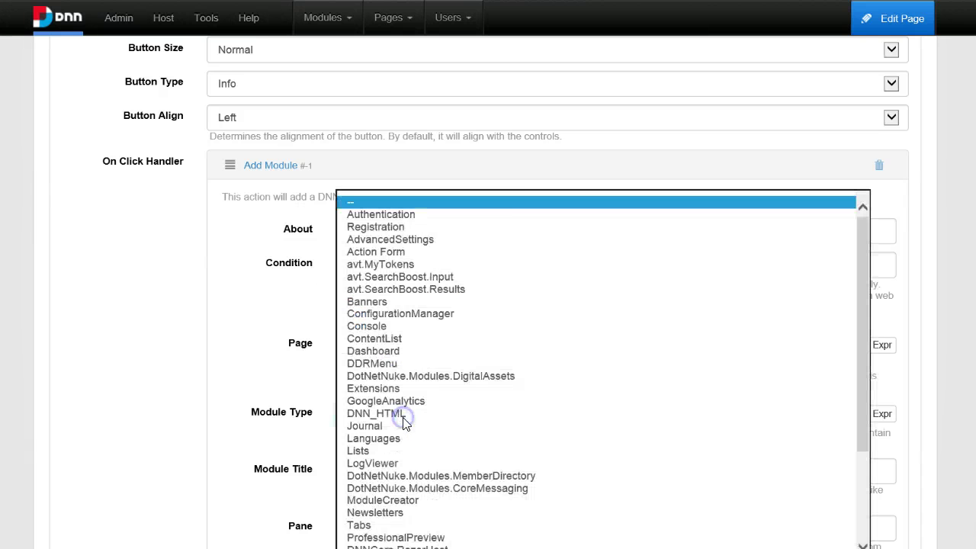
scroll(434, 396, down, 1)
click(434, 375)
scroll(267, 427, down, 1)
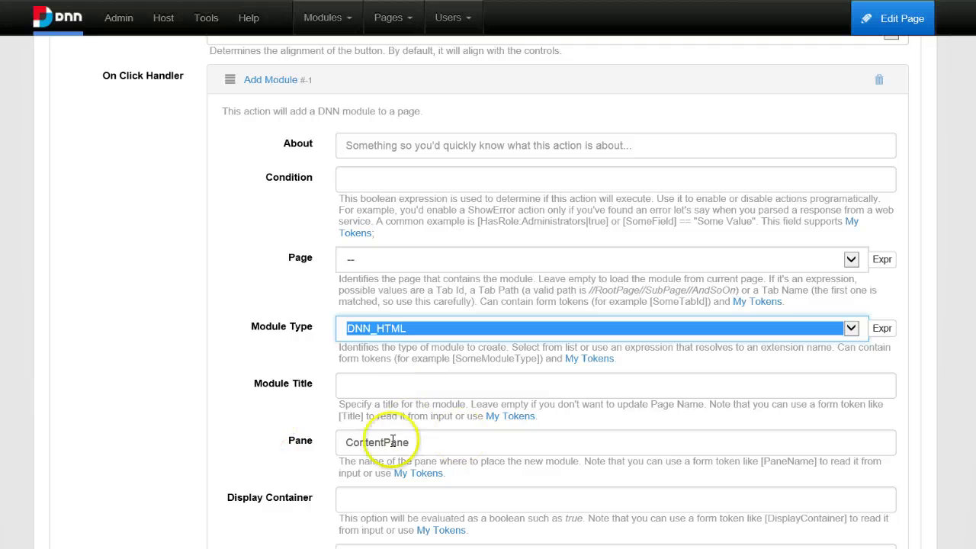
click(358, 385)
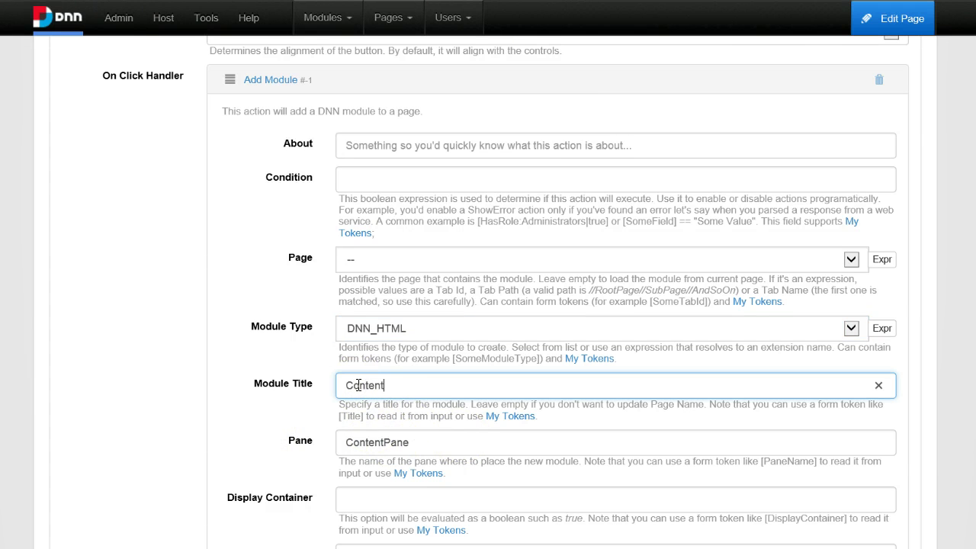
scroll(391, 503, down, 4)
scroll(400, 473, up, 6)
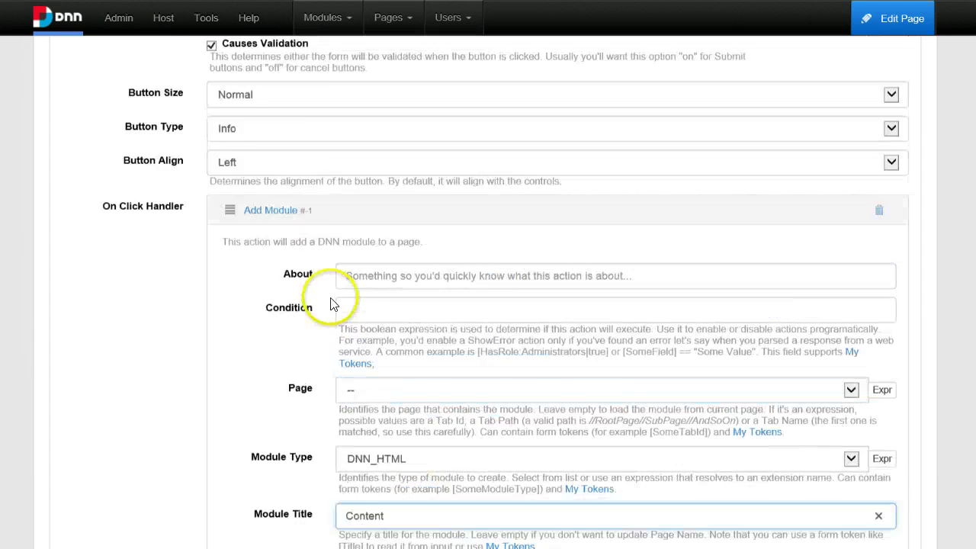
scroll(330, 304, up, 2)
click(268, 343)
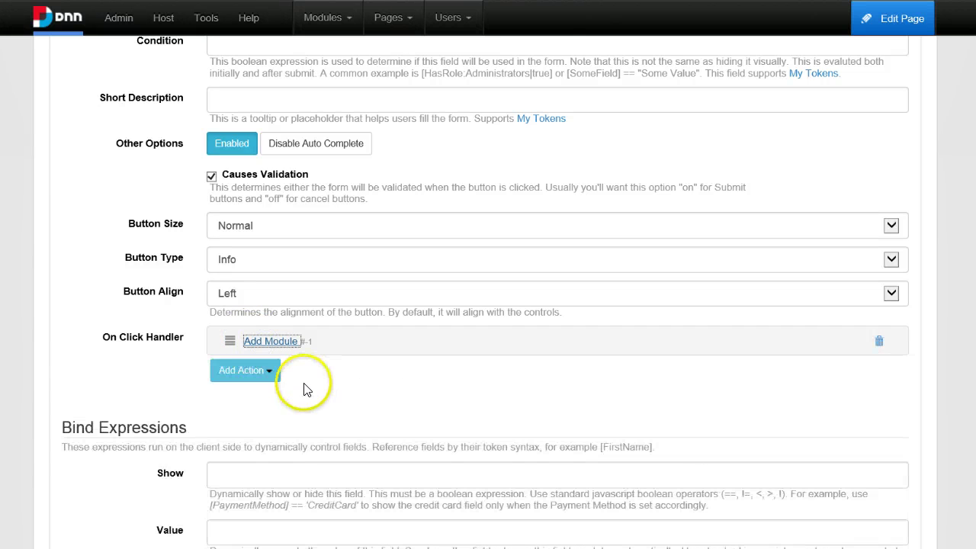
Add an Update HTML Module action with Module Identifier set to Content.
click(239, 371)
scroll(279, 450, down, 2)
mouse_move(279, 429)
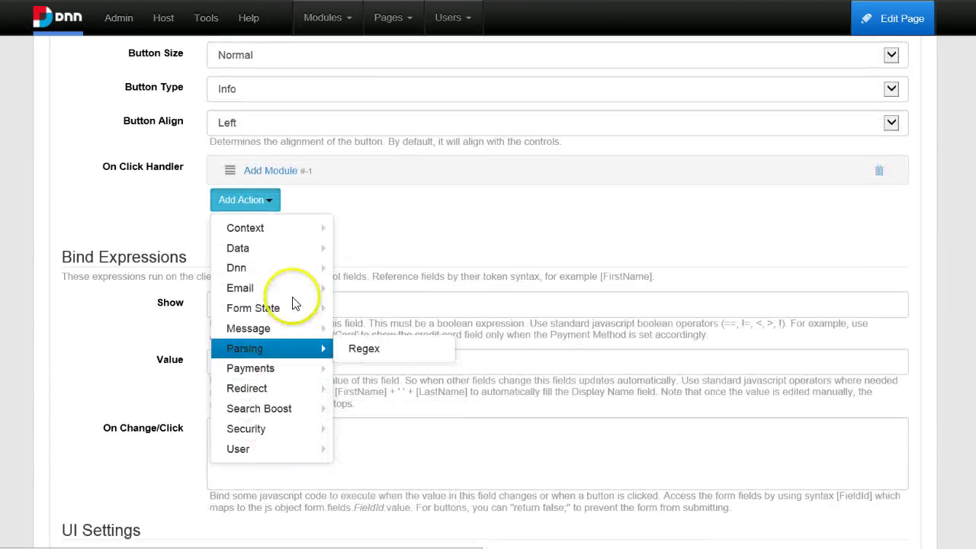
mouse_move(283, 270)
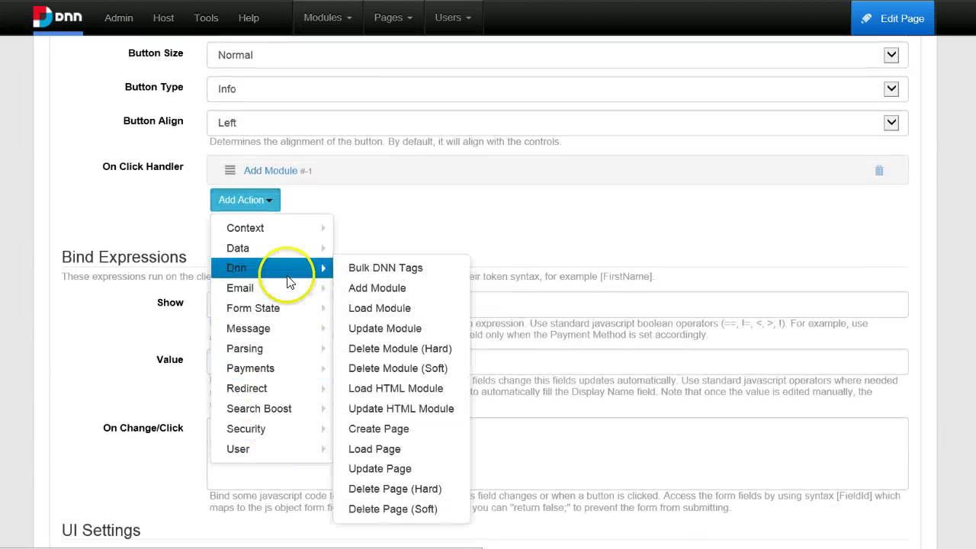
click(433, 407)
scroll(419, 396, down, 2)
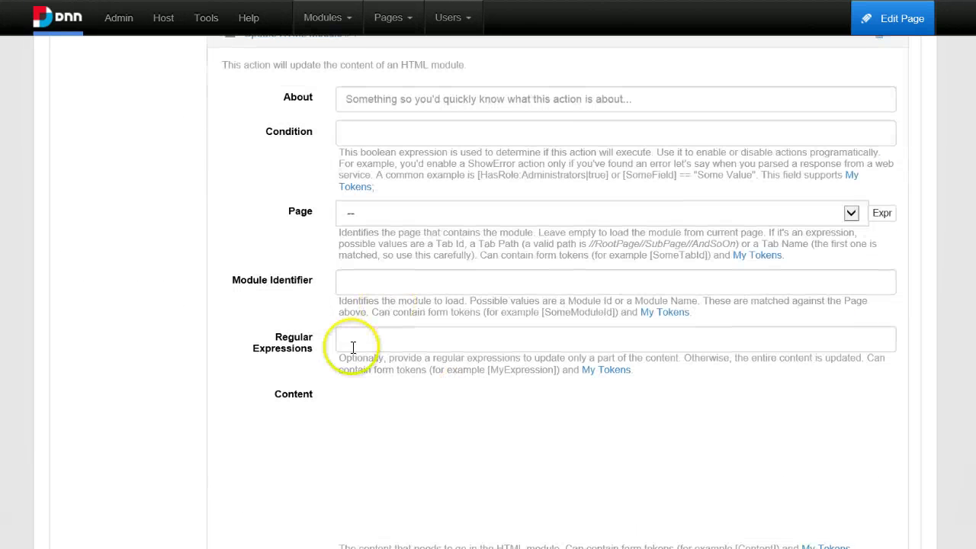
click(386, 277)
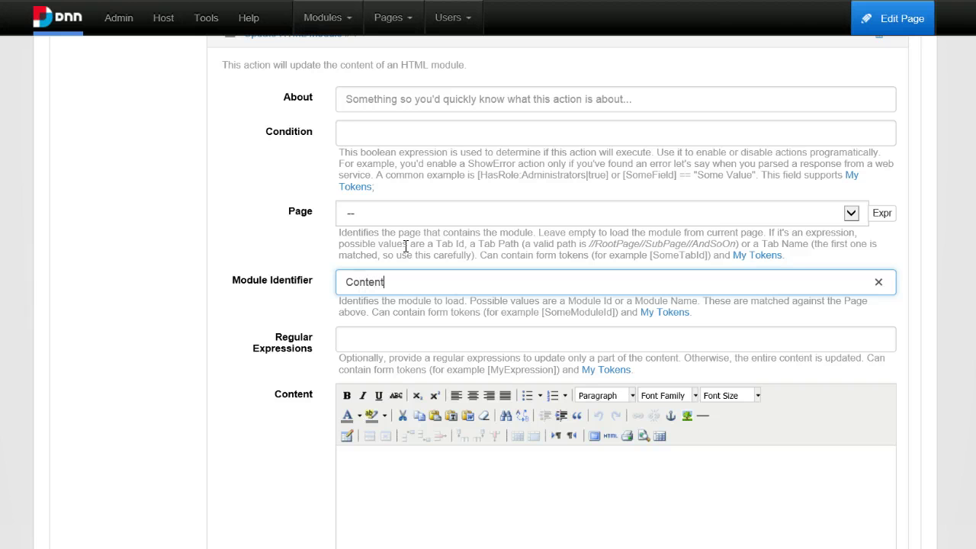
double_click(360, 280)
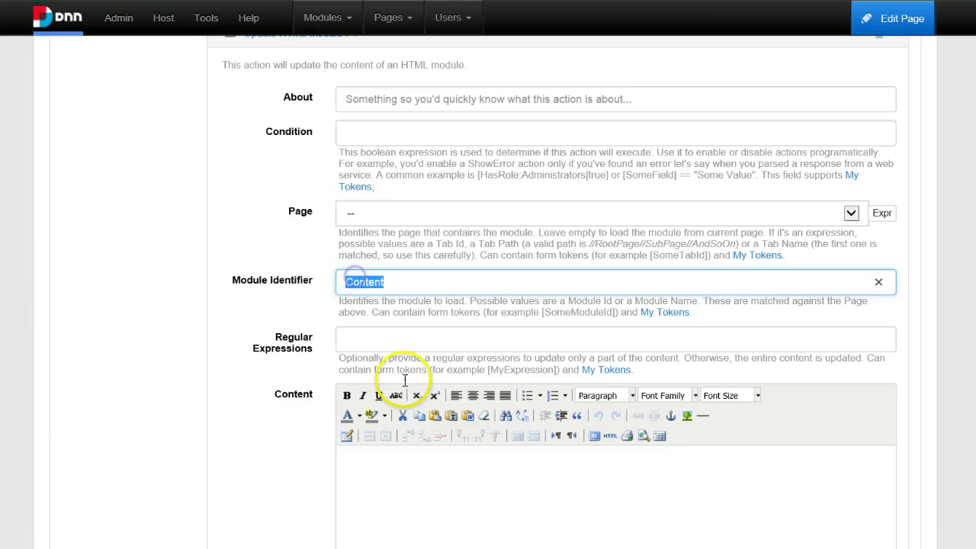
Enter [Content] as the HTML content and collapse the button's settings.
click(402, 477)
scroll(403, 477, down, 2)
text([)
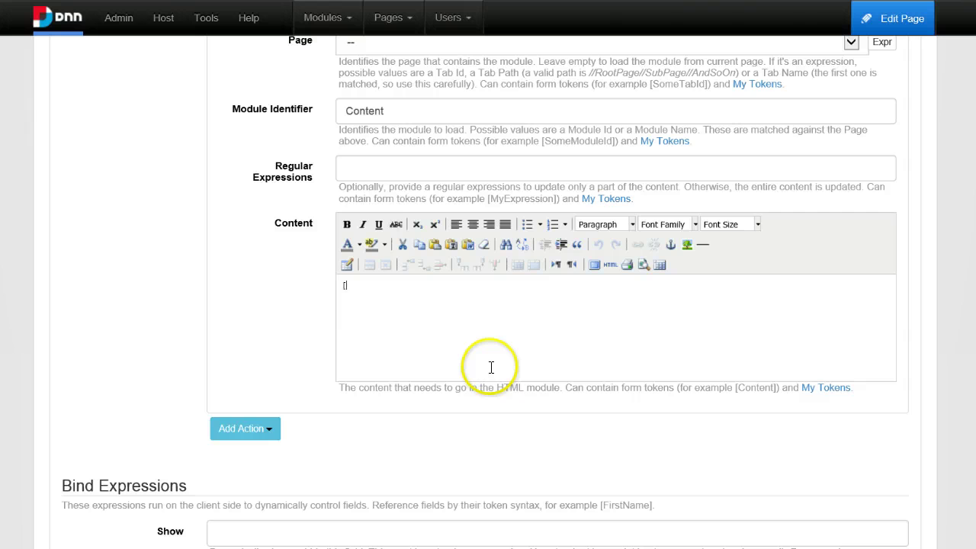
text(Content])
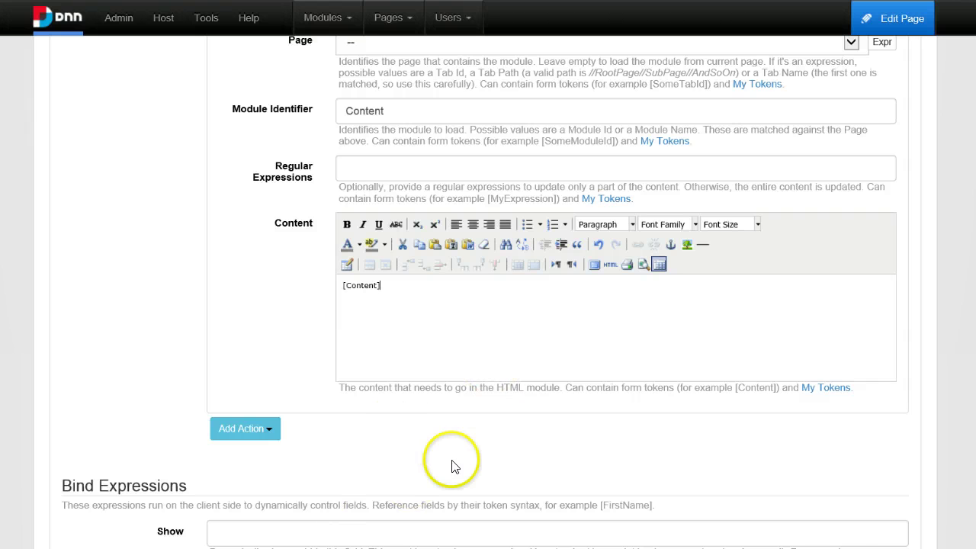
scroll(493, 420, down, 1)
scroll(501, 300, up, 6)
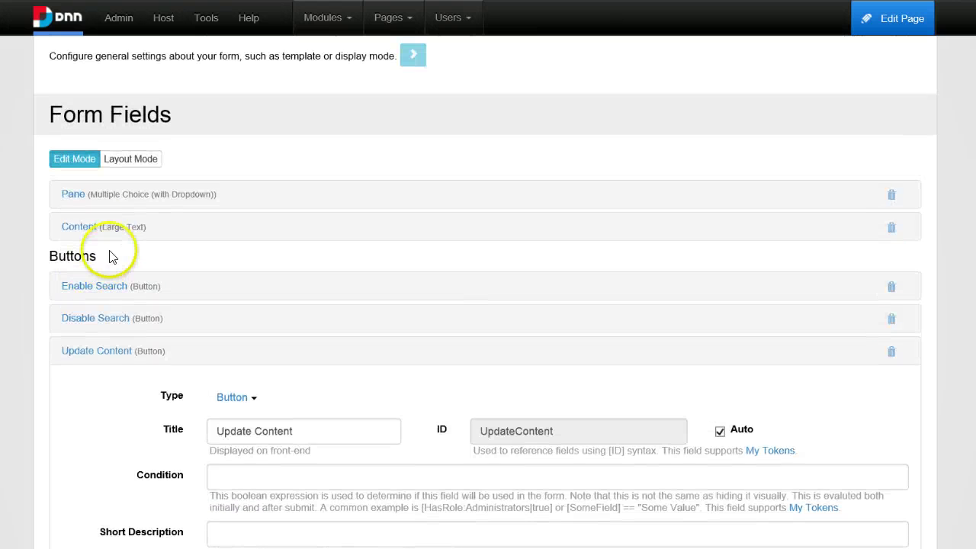
click(96, 353)
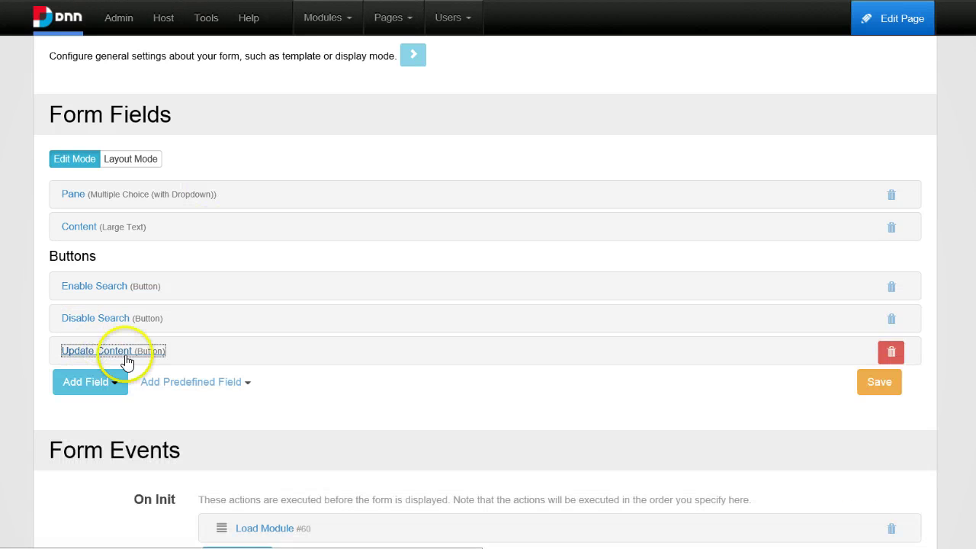
Save the form, return to the page, and submit 'This is about me' via Update Content.
click(869, 381)
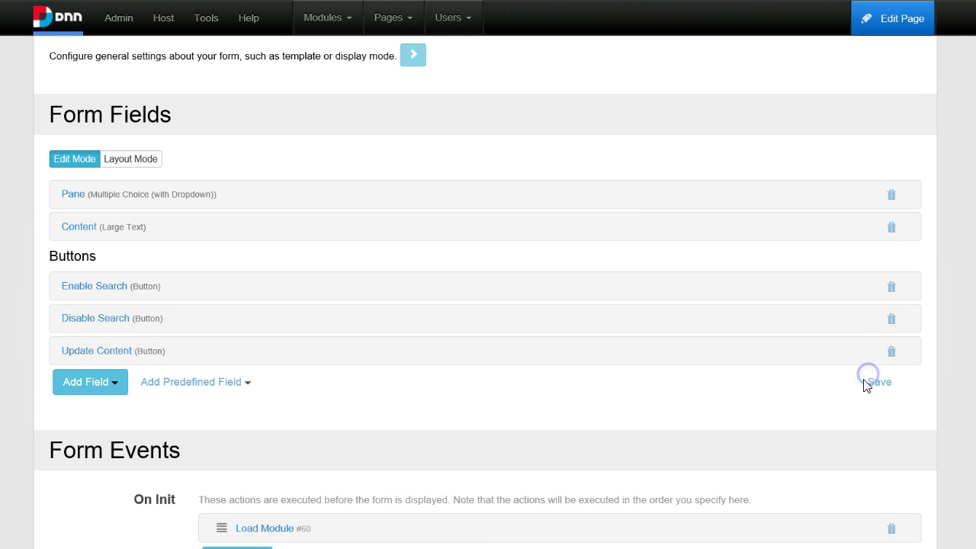
scroll(920, 409, down, 15)
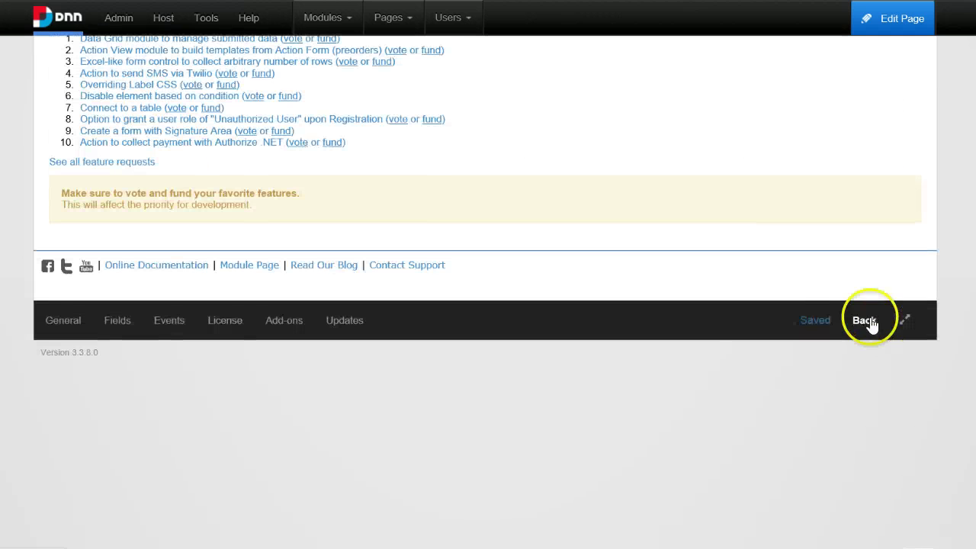
click(870, 322)
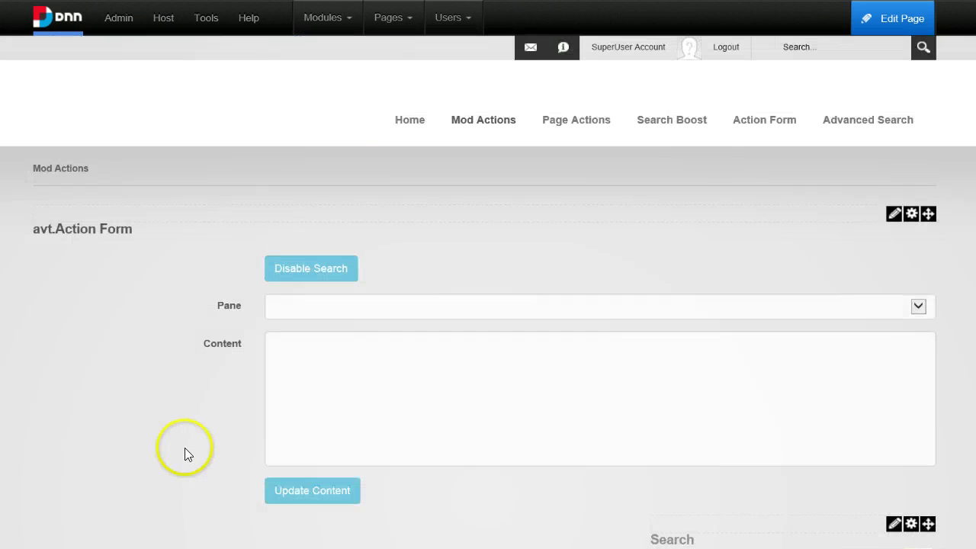
scroll(185, 448, down, 3)
click(362, 254)
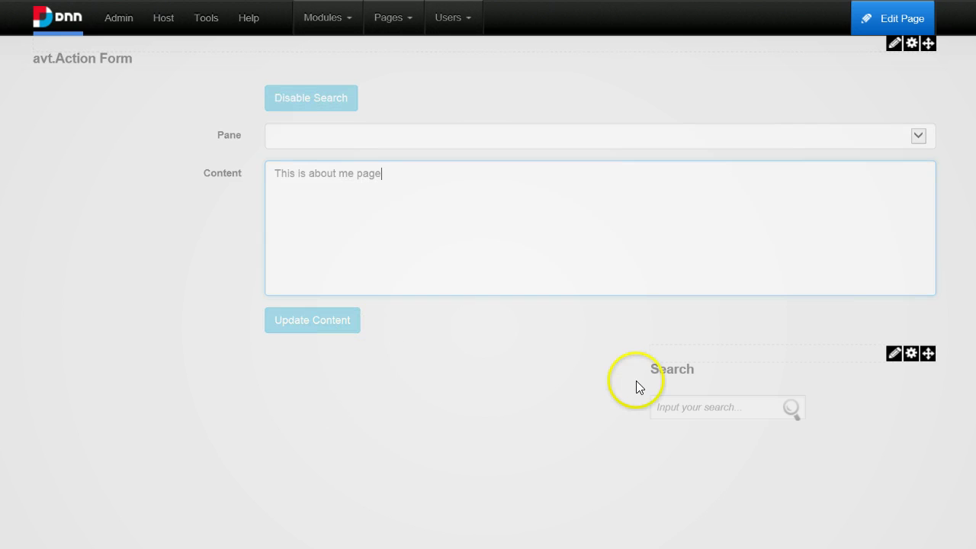
click(348, 321)
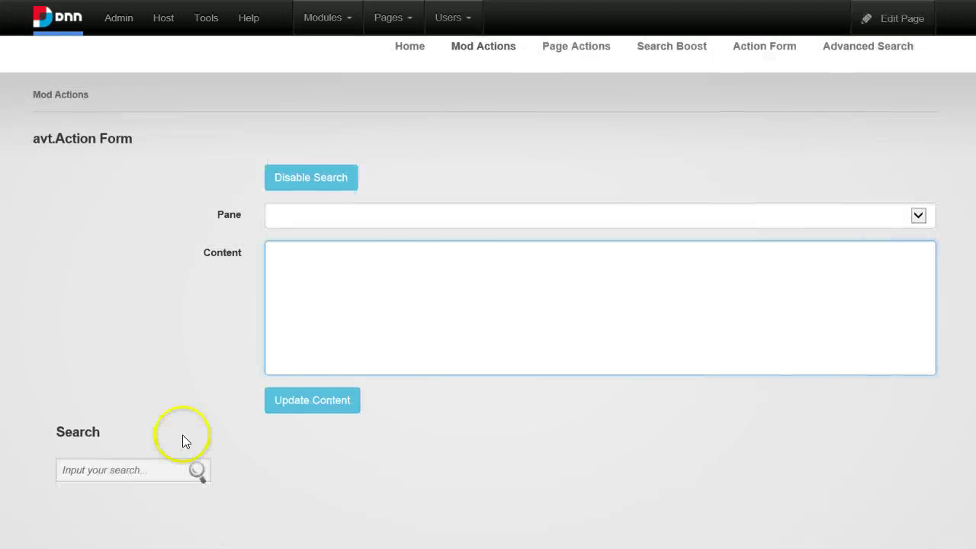
Submit 'test', then new text, through Update Content to update the module.
click(394, 294)
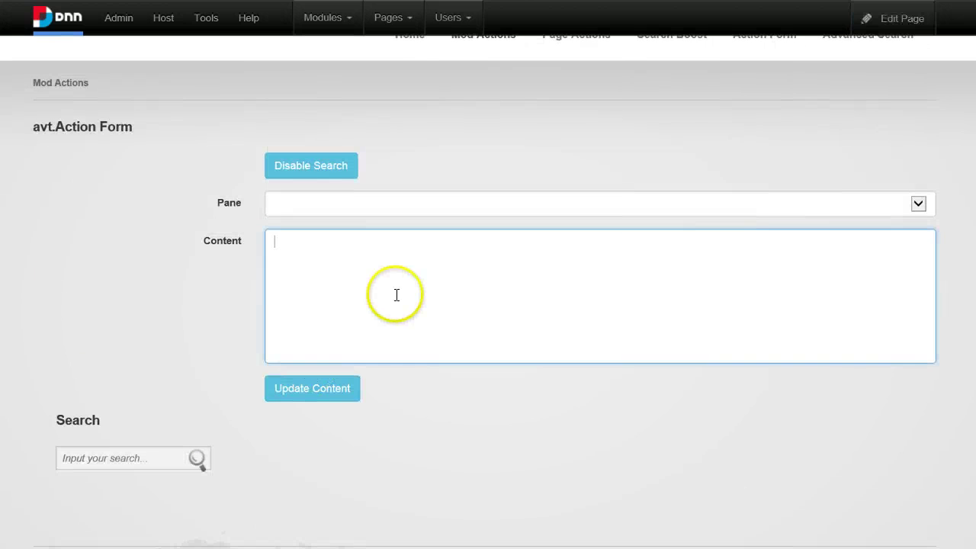
text(test)
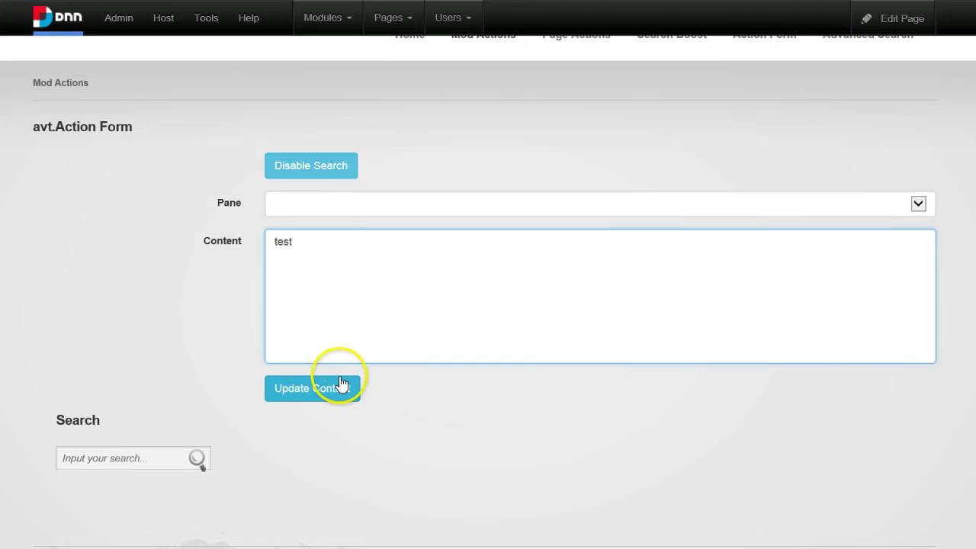
click(326, 390)
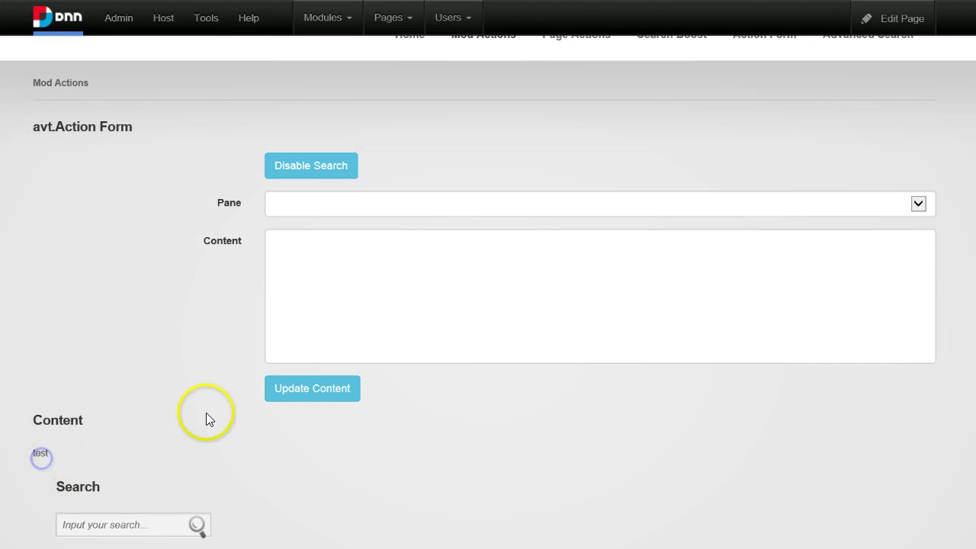
click(401, 270)
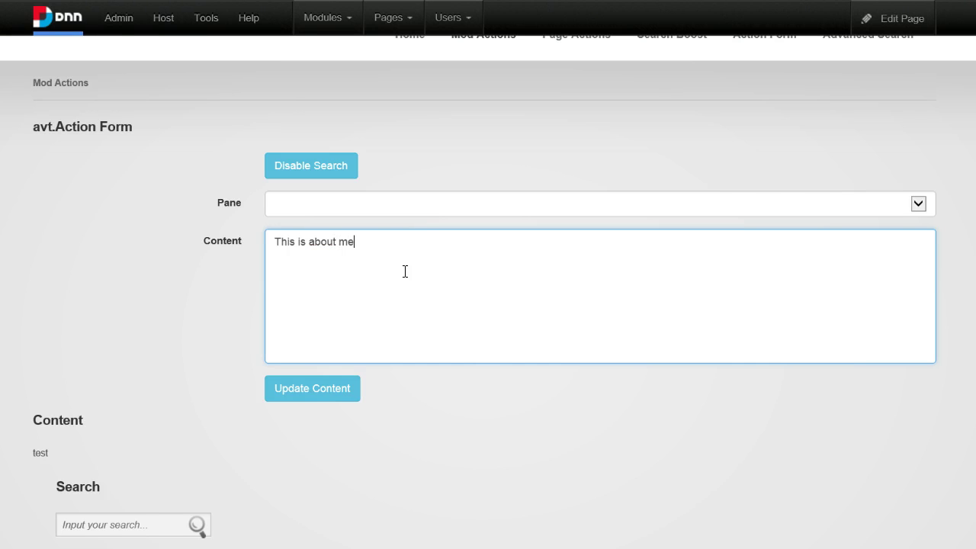
click(306, 399)
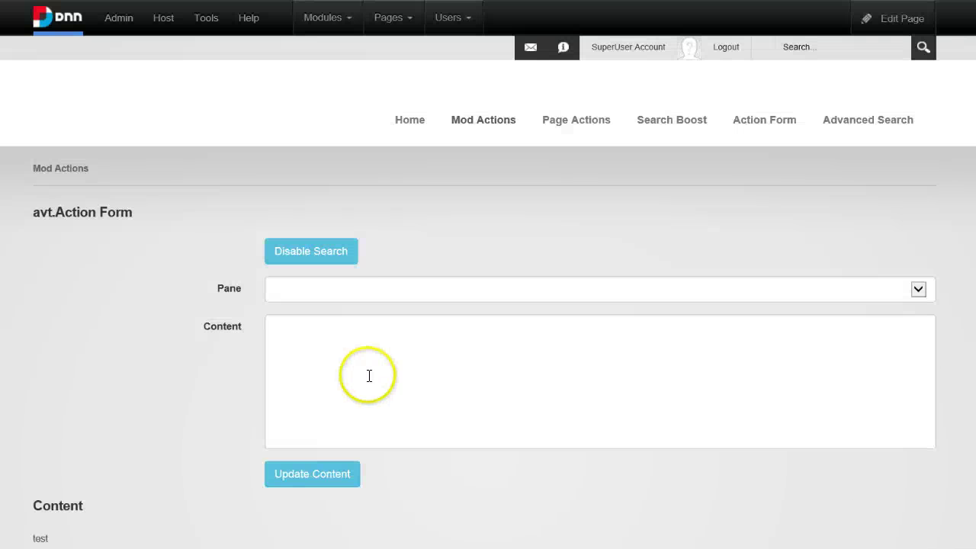
scroll(366, 373, down, 2)
scroll(432, 378, up, 3)
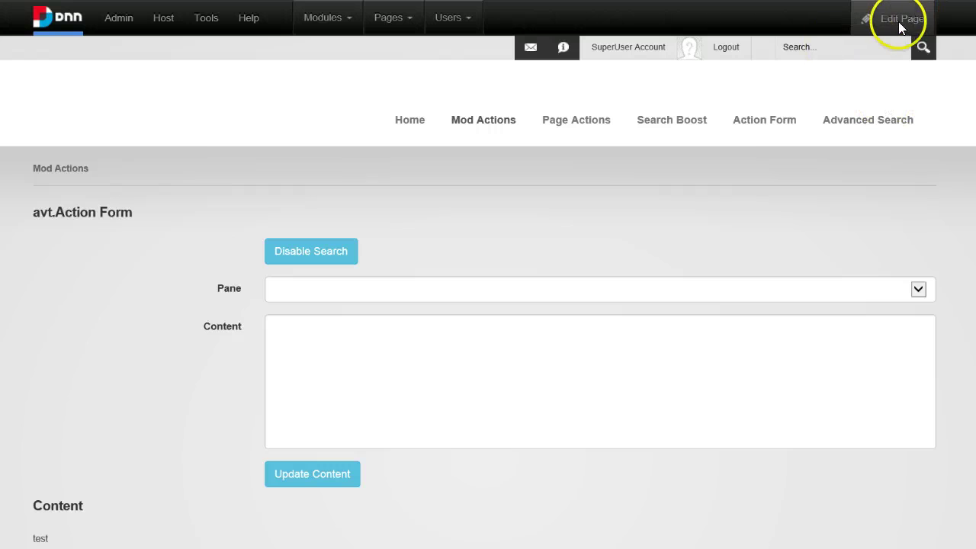
Enter edit mode and open Manage Form for the Action Form, showing its fields and Form Events.
mouse_move(897, 29)
click(843, 162)
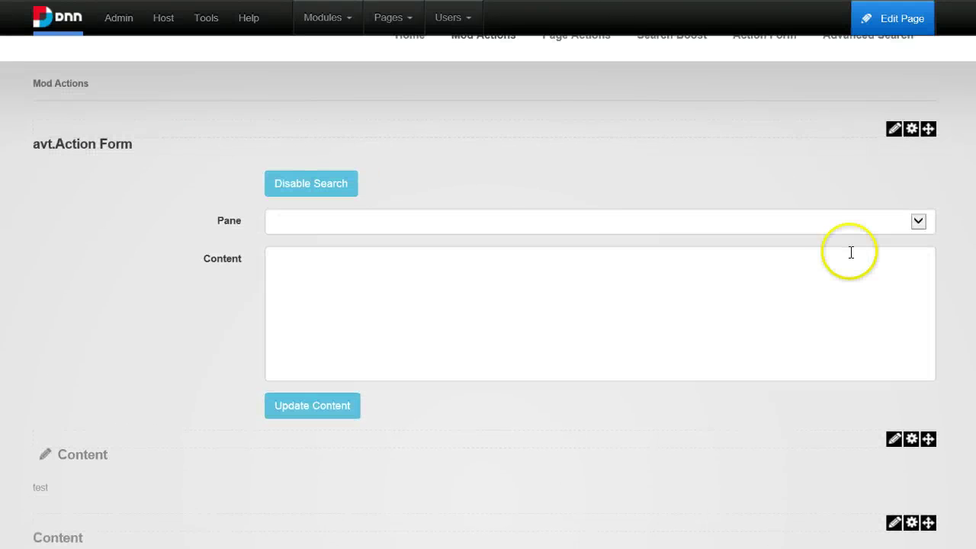
mouse_move(893, 135)
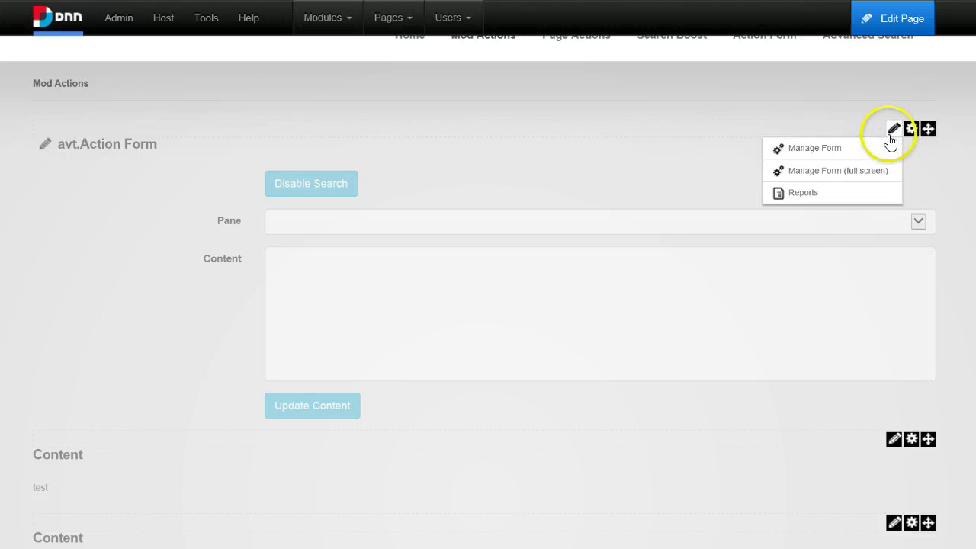
click(878, 154)
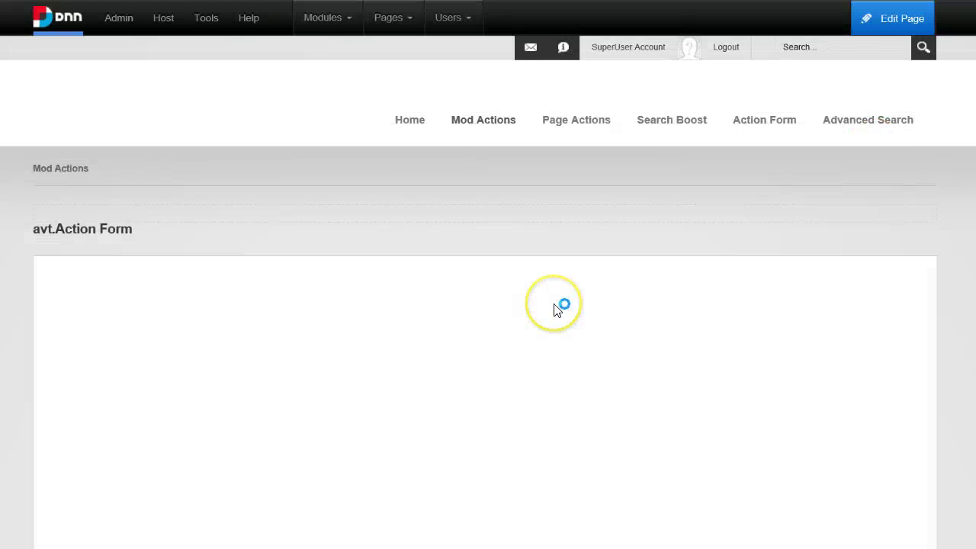
scroll(143, 422, down, 4)
scroll(326, 322, down, 10)
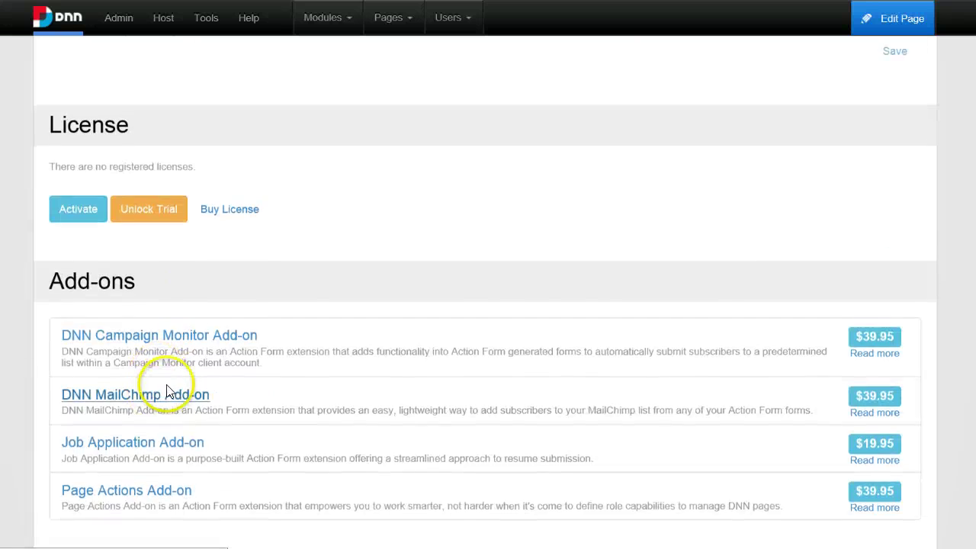
scroll(175, 382, up, 4)
scroll(309, 193, up, 2)
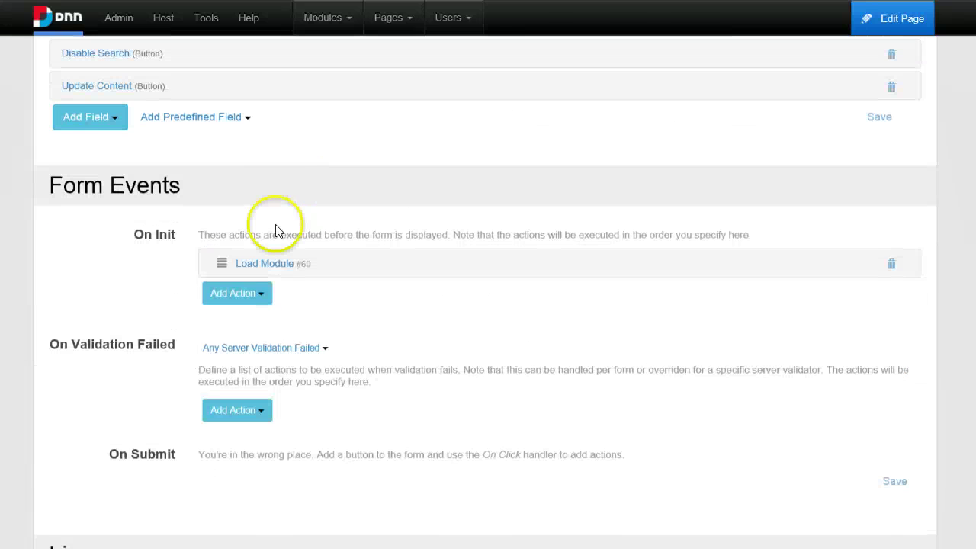
Add a second On Init Load Module action for module 'Content', storing its title in HtmlTitle.
click(242, 295)
scroll(284, 400, down, 1)
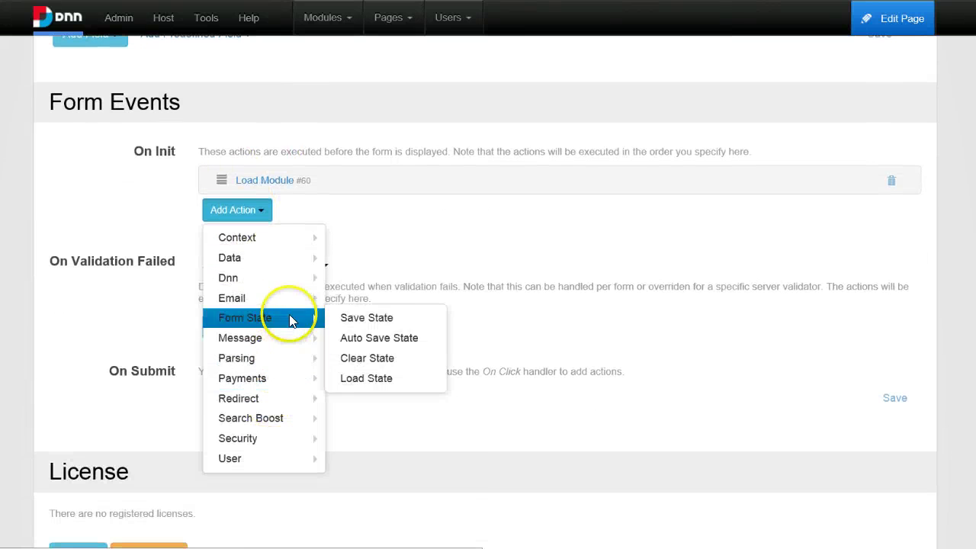
mouse_move(299, 282)
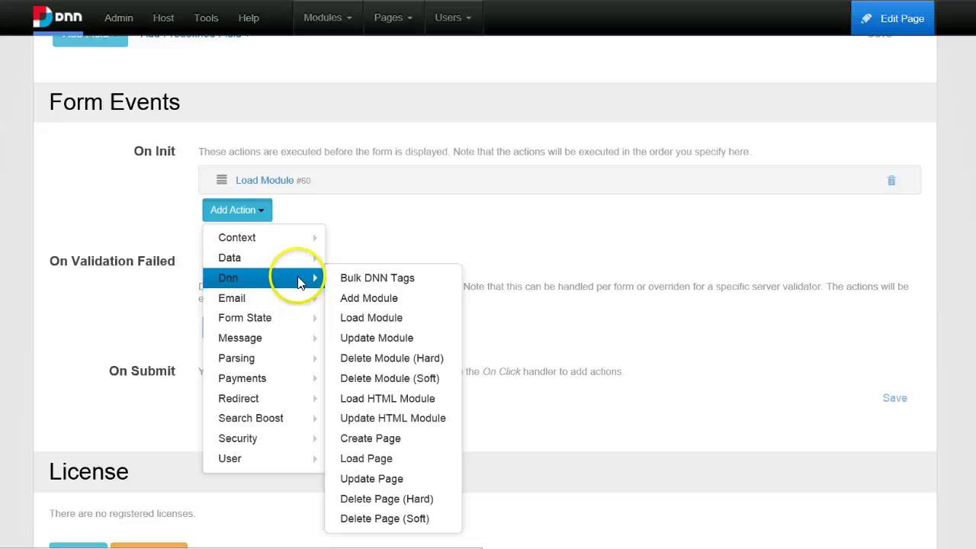
click(383, 315)
scroll(508, 342, down, 2)
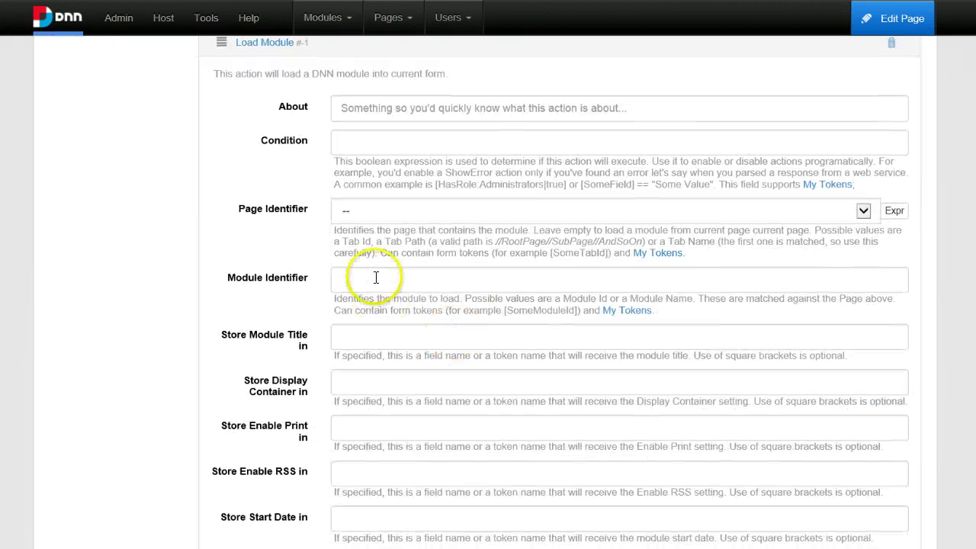
click(376, 274)
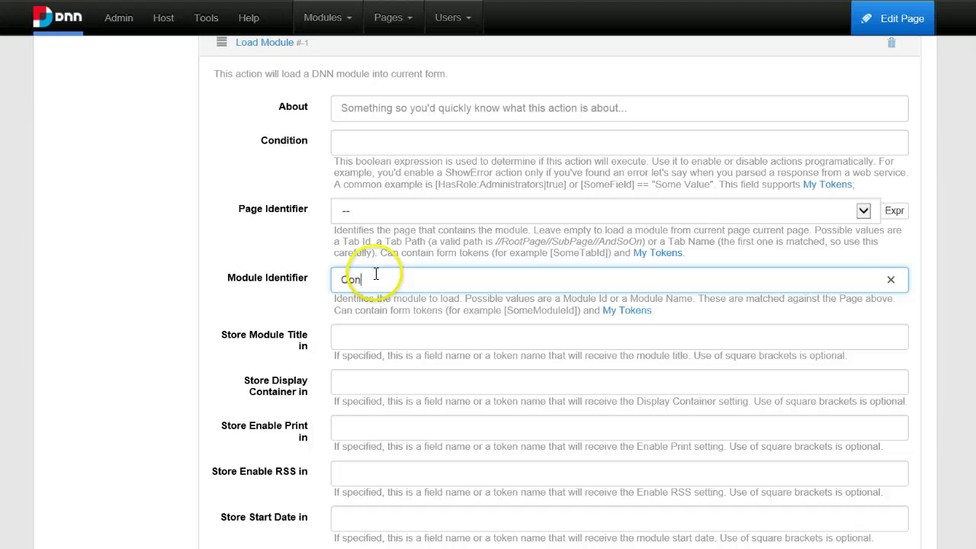
text(Content)
click(370, 336)
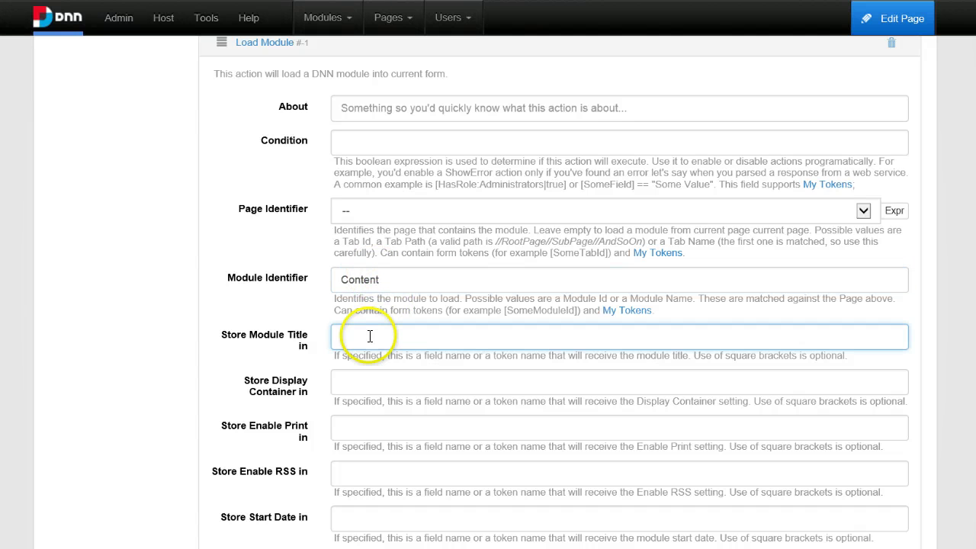
text(HtmlTitle)
click(389, 336)
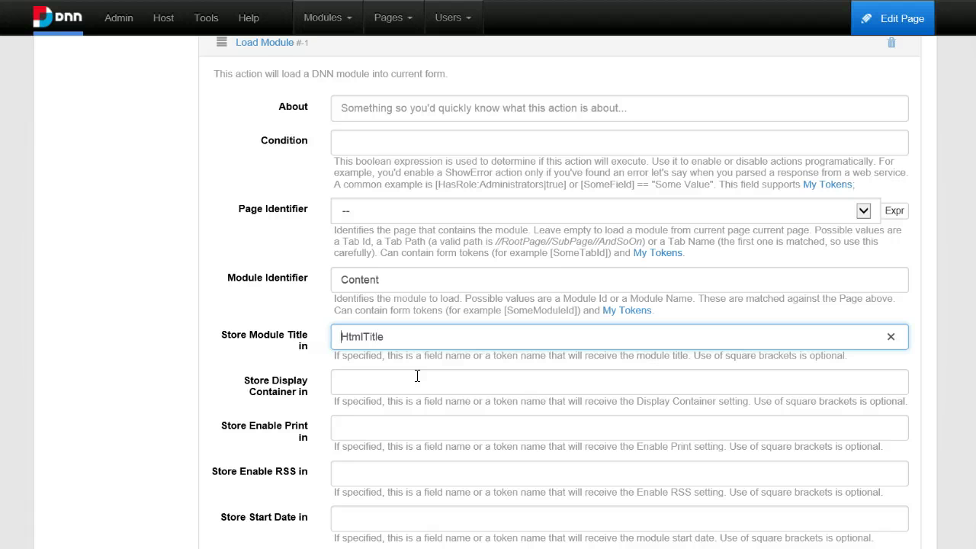
double_click(349, 337)
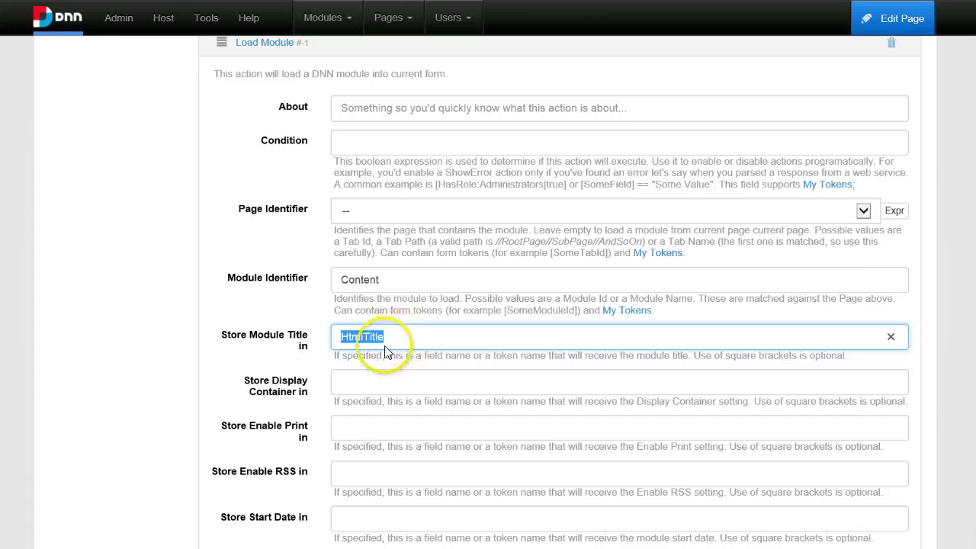
scroll(382, 343, up, 3)
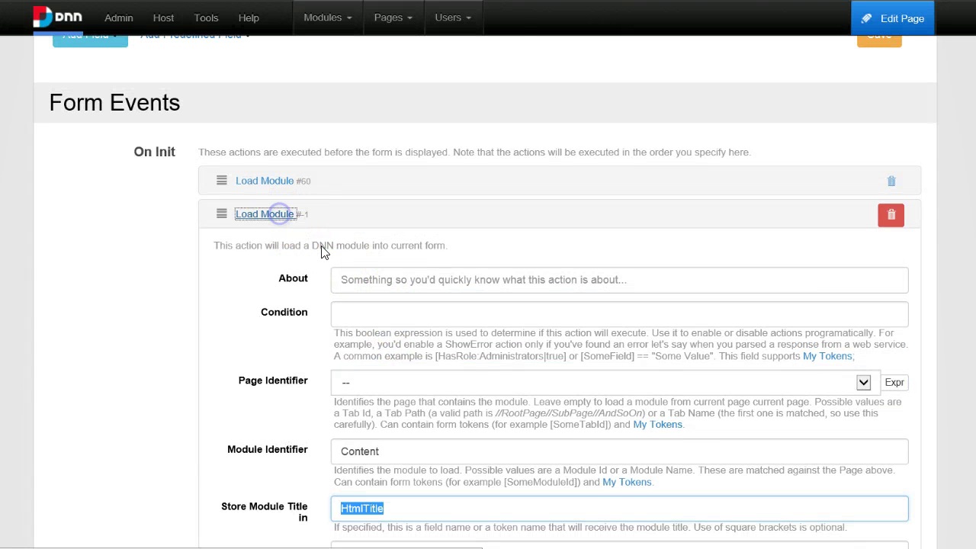
click(280, 215)
Open the Update Content button's settings.
scroll(229, 259, up, 5)
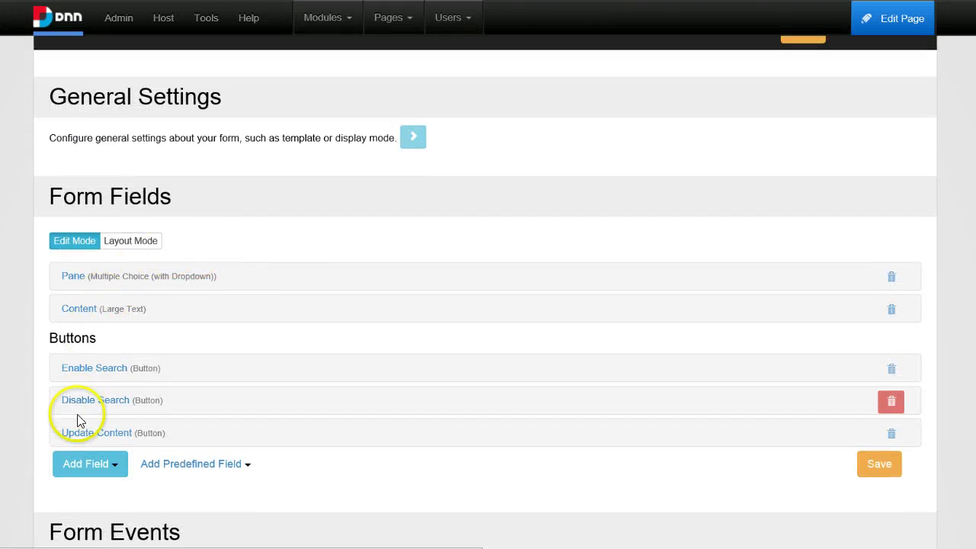
click(91, 433)
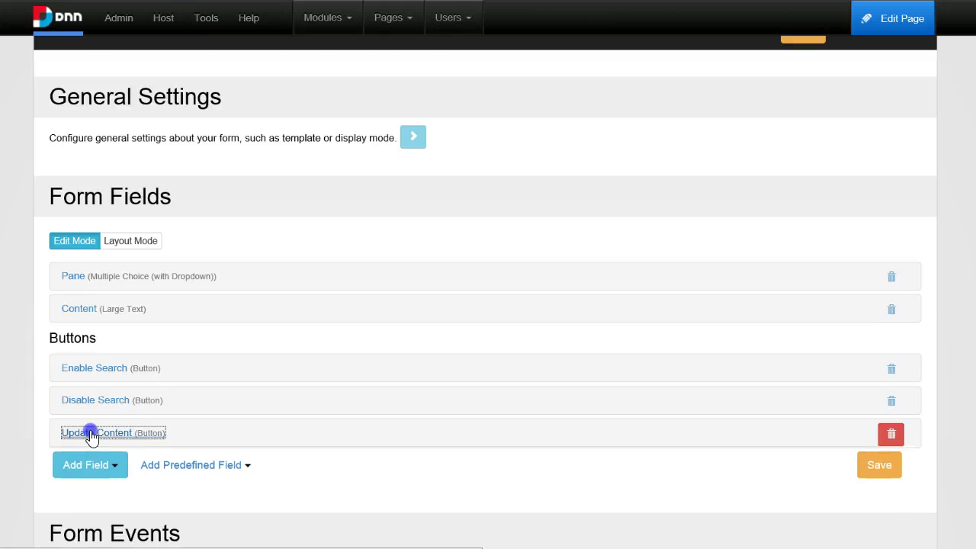
scroll(246, 429, down, 5)
Give the Add Module action the condition [HtmlTitle].Length == 0 and remove its ModuleId storage key.
click(265, 428)
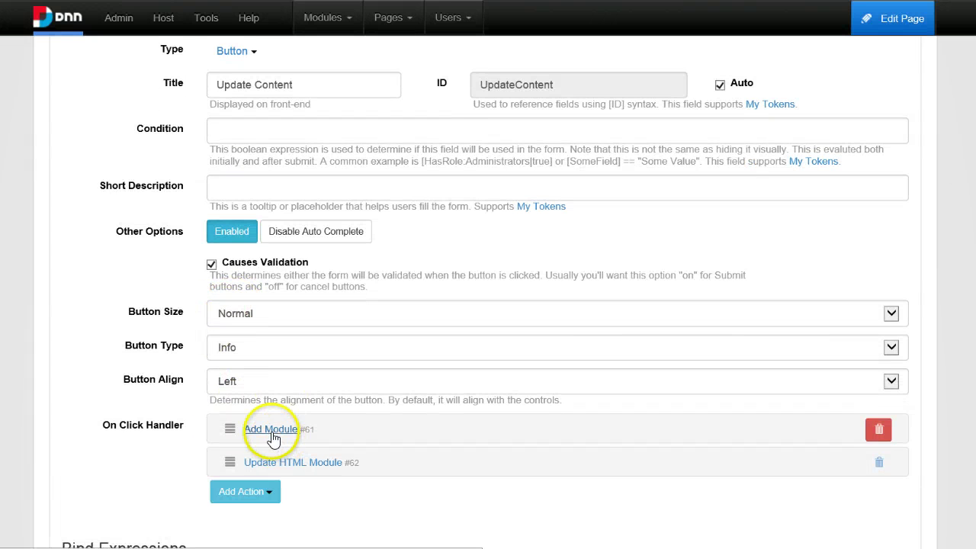
scroll(235, 267, up, 1)
scroll(196, 236, up, 2)
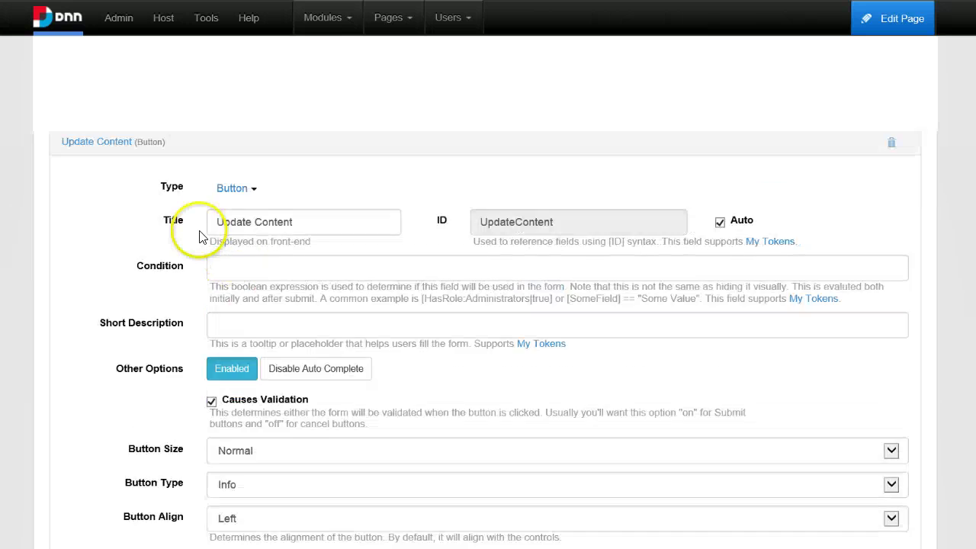
scroll(213, 360, down, 5)
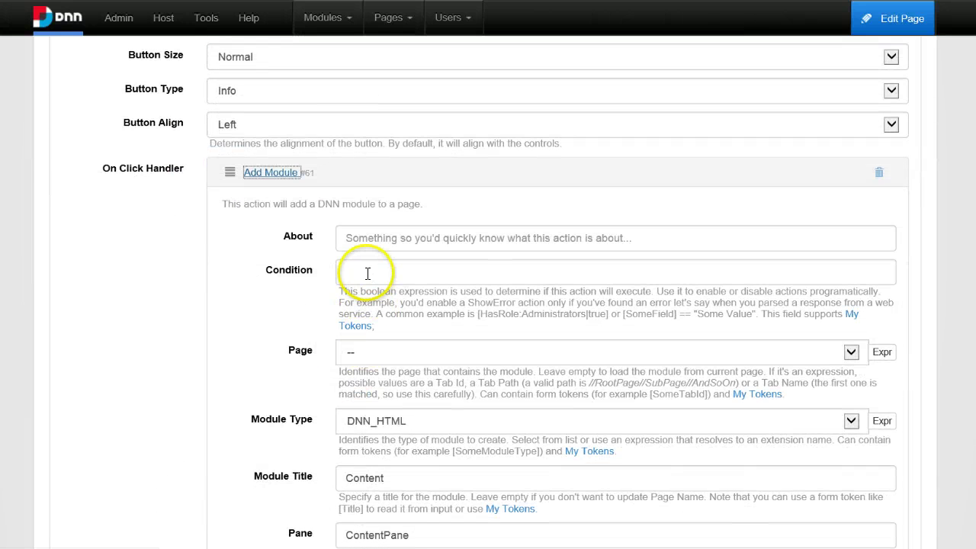
click(368, 273)
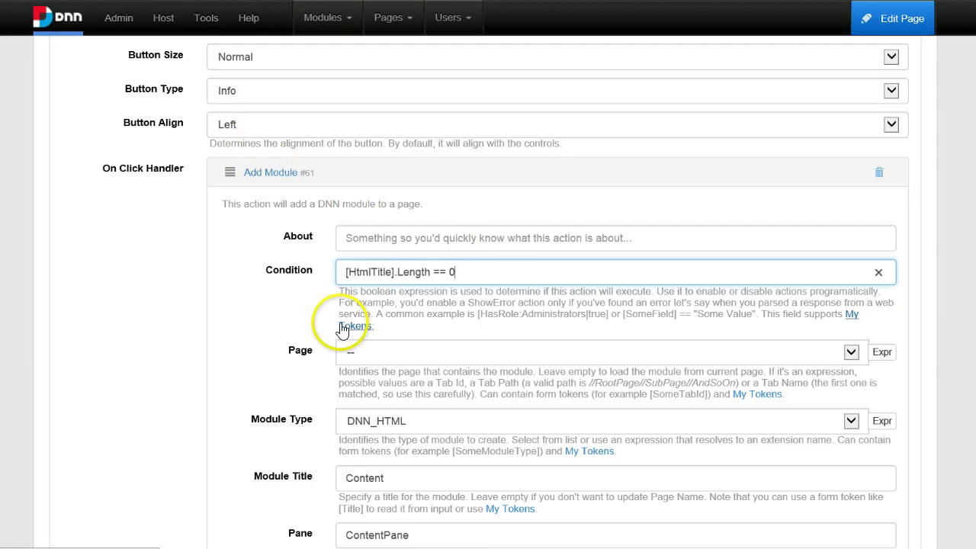
click(473, 267)
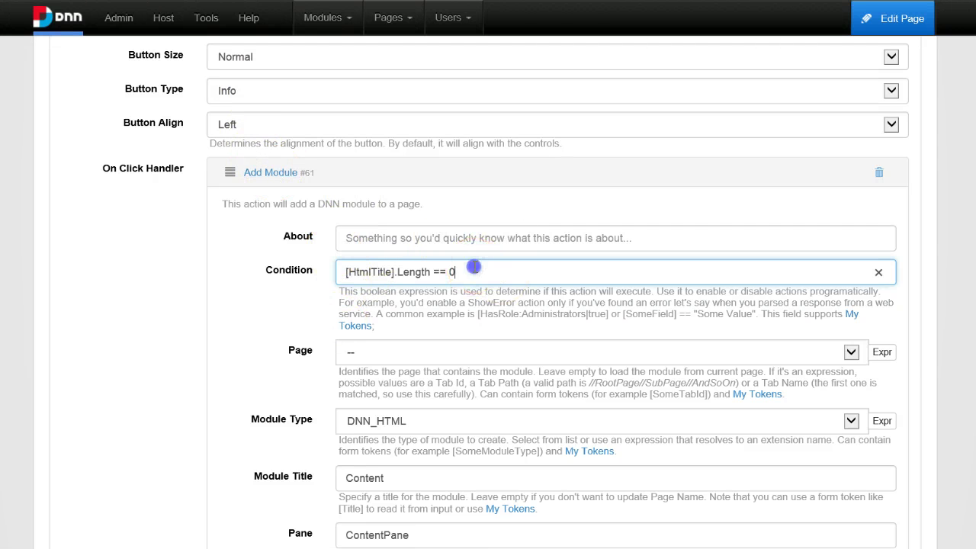
scroll(298, 323, down, 10)
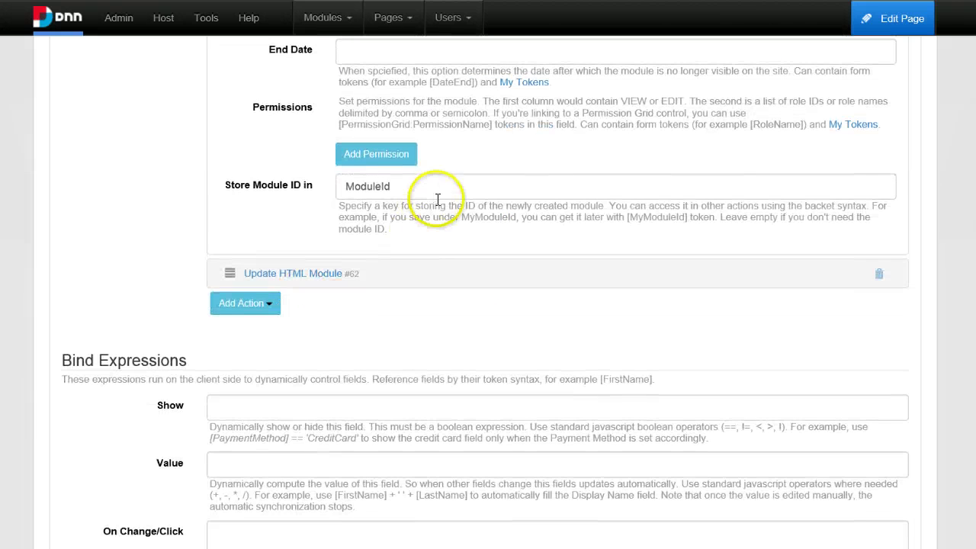
double_click(438, 197)
key(BackSpace)
Check the Update HTML Module action's [ModuleId] identifier and the Add Module length condition.
click(315, 273)
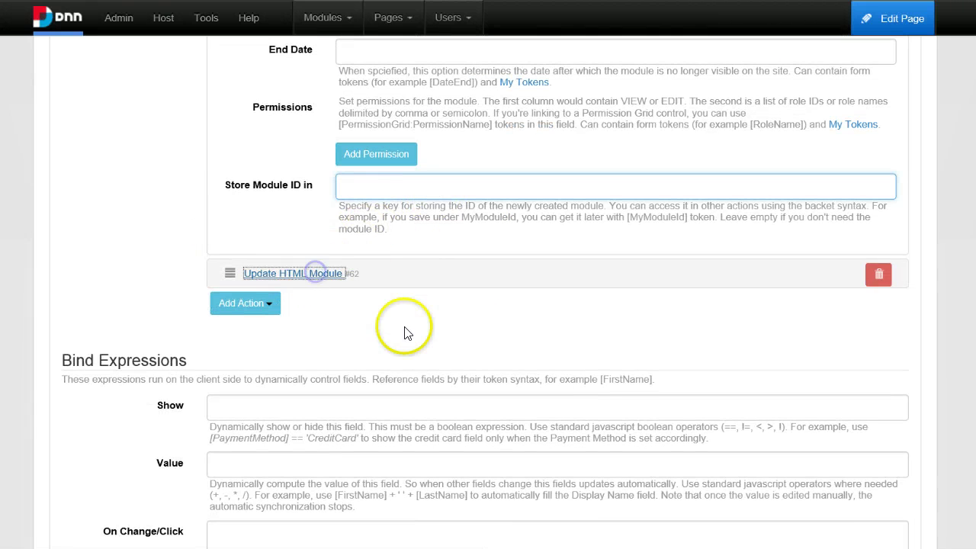
click(320, 274)
scroll(324, 286, down, 2)
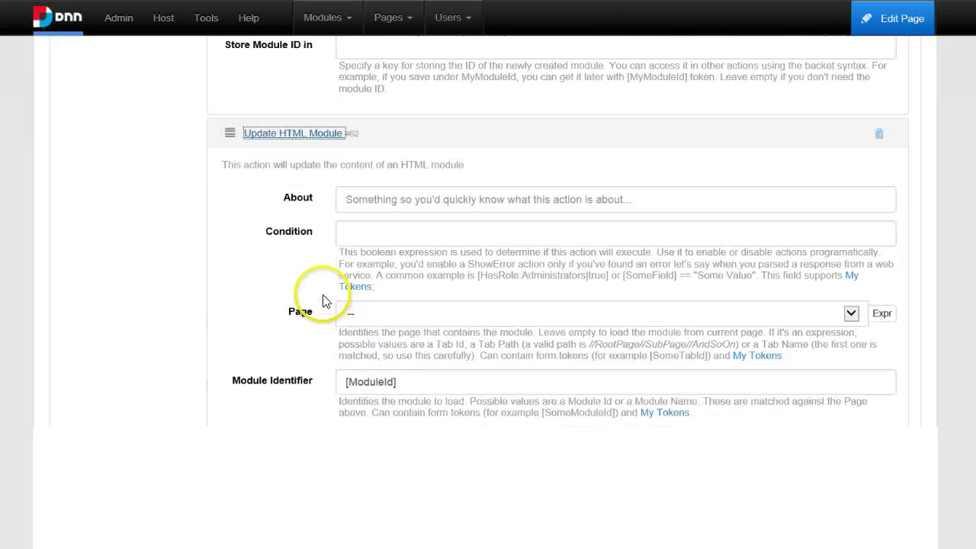
triple_click(370, 351)
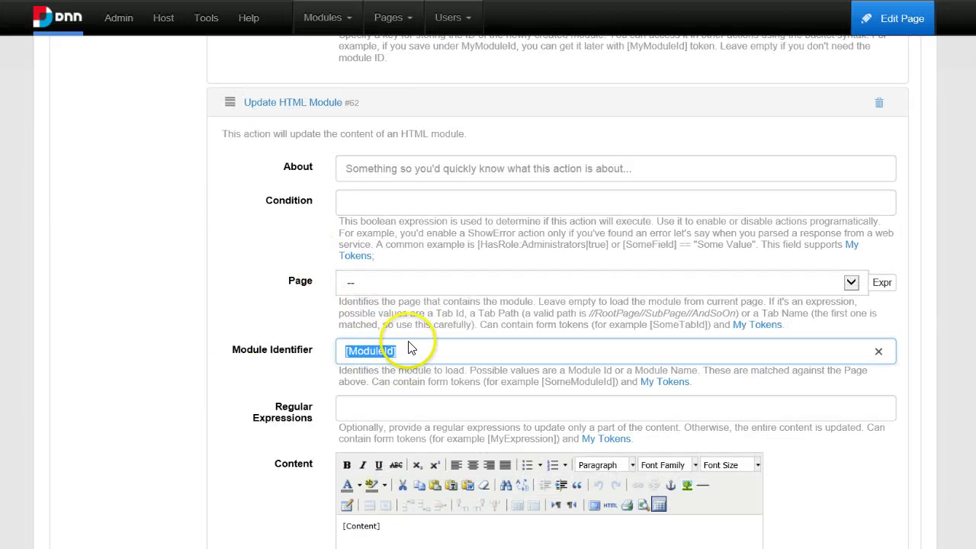
scroll(409, 347, up, 10)
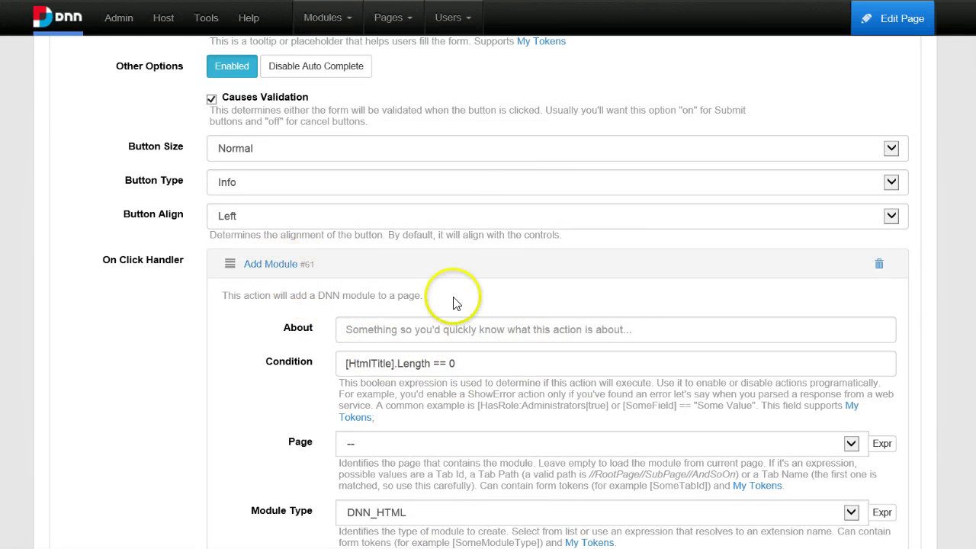
drag(488, 363, 335, 380)
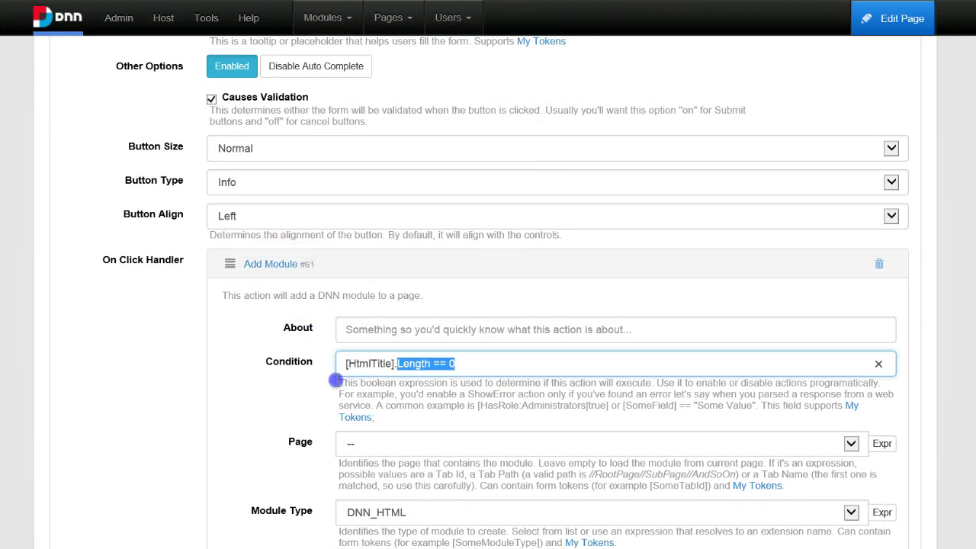
click(397, 365)
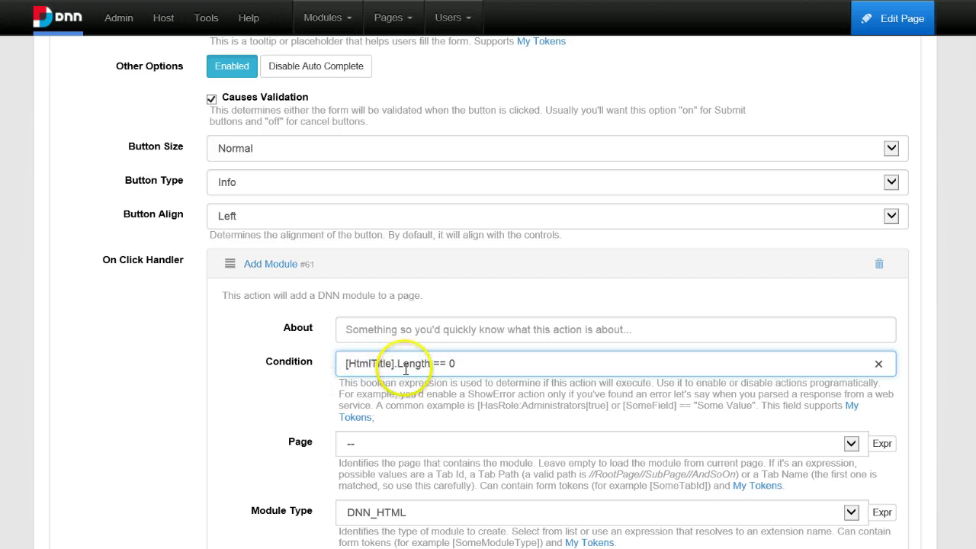
click(277, 265)
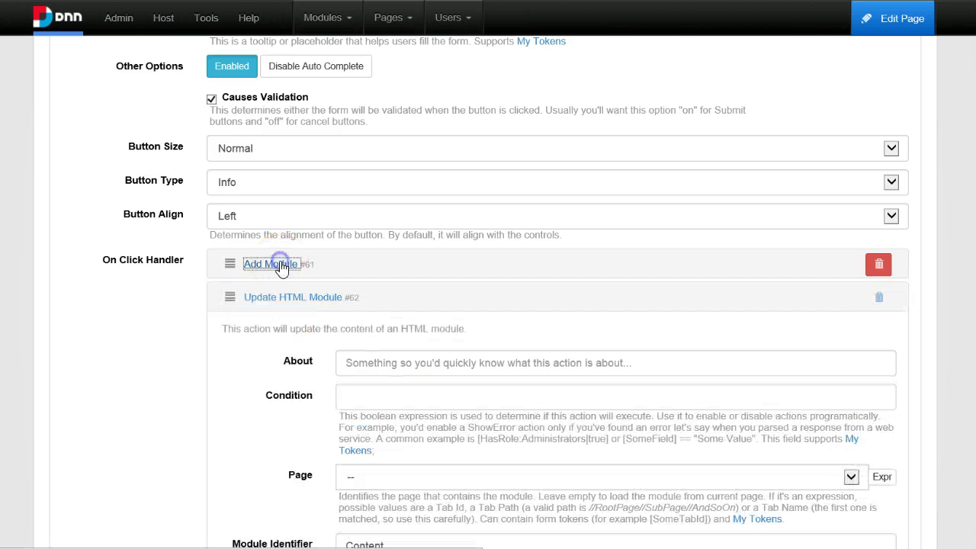
click(267, 296)
scroll(856, 455, down, 5)
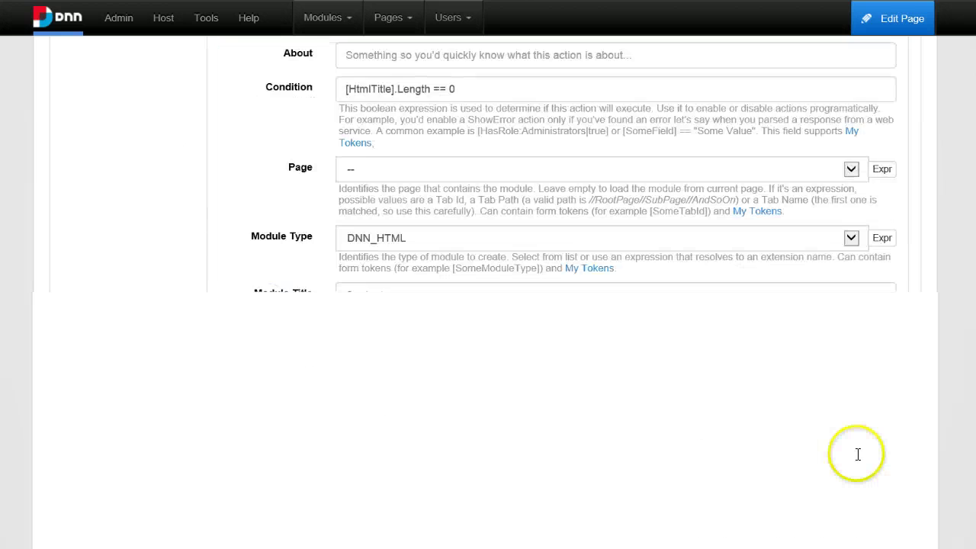
click(864, 451)
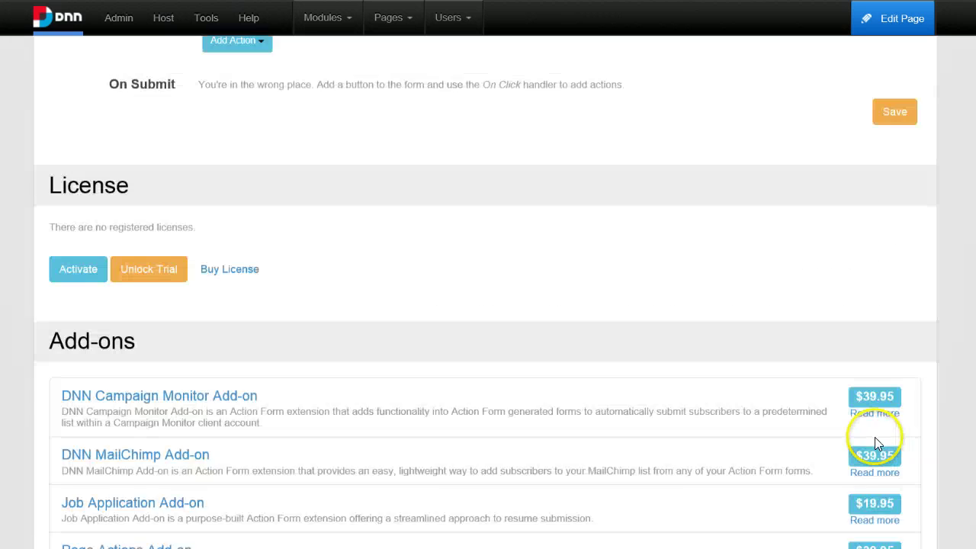
scroll(873, 431, down, 1)
Save the form, return to the page and submit 'Update content' to update the Content module.
click(893, 76)
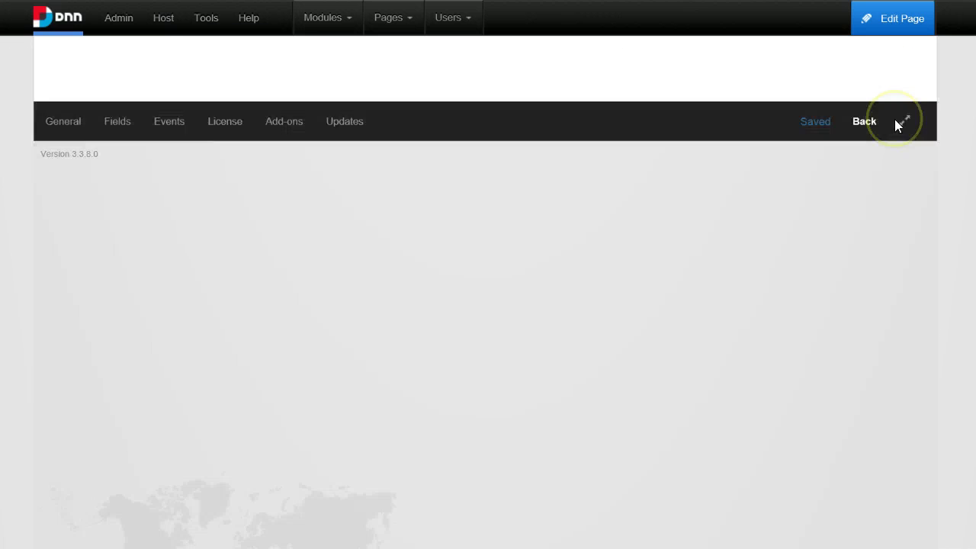
click(864, 46)
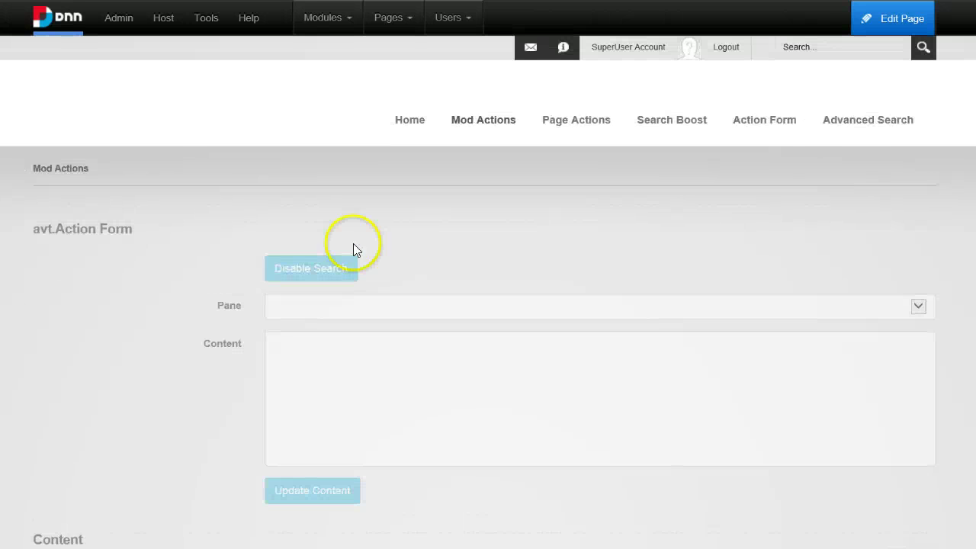
click(355, 363)
scroll(353, 371, down, 3)
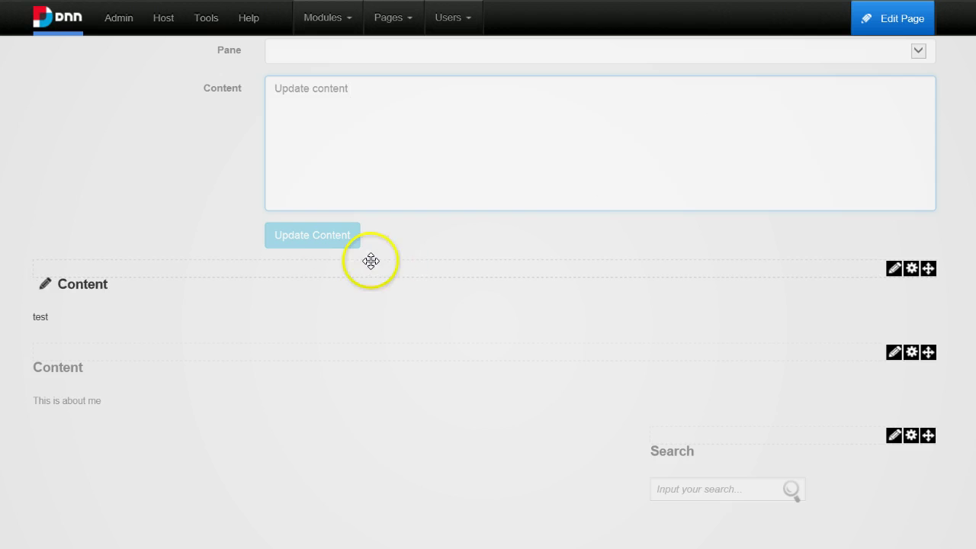
click(318, 234)
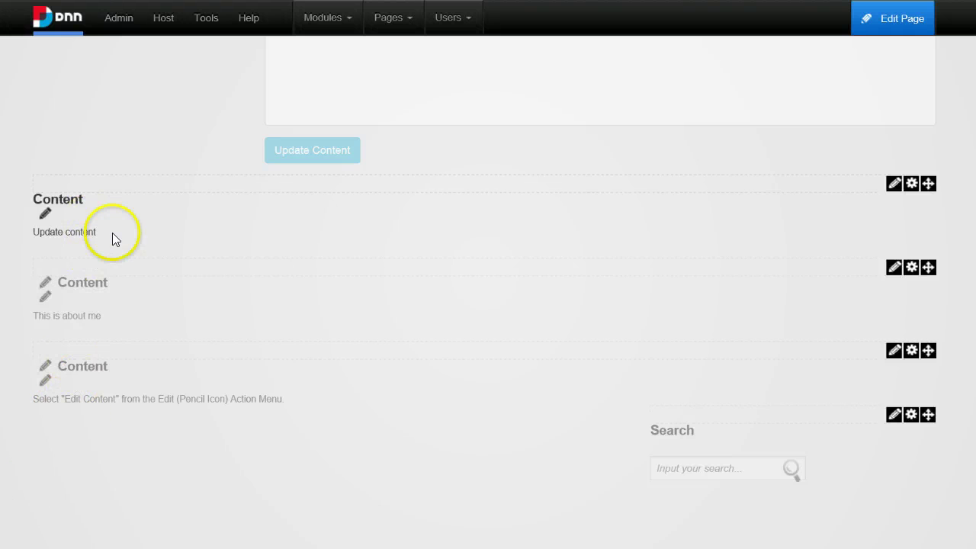
drag(112, 233, 39, 232)
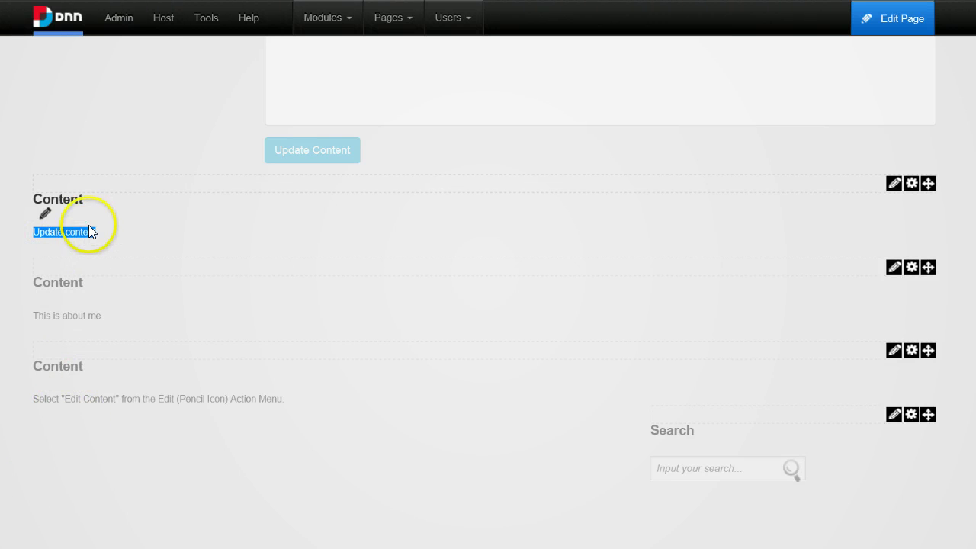
scroll(419, 198, up, 5)
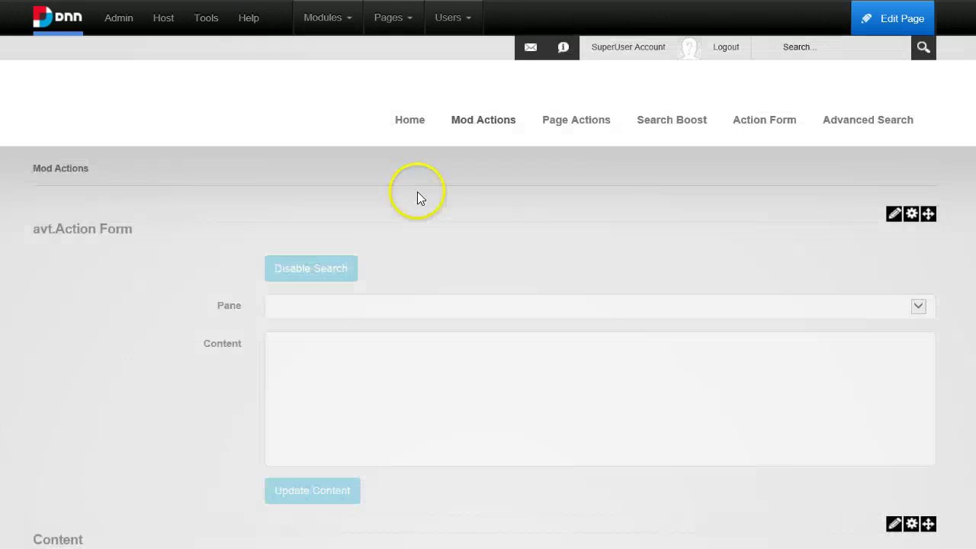
Reopen Manage Form and review the second On Init Load Module action's settings.
mouse_move(911, 216)
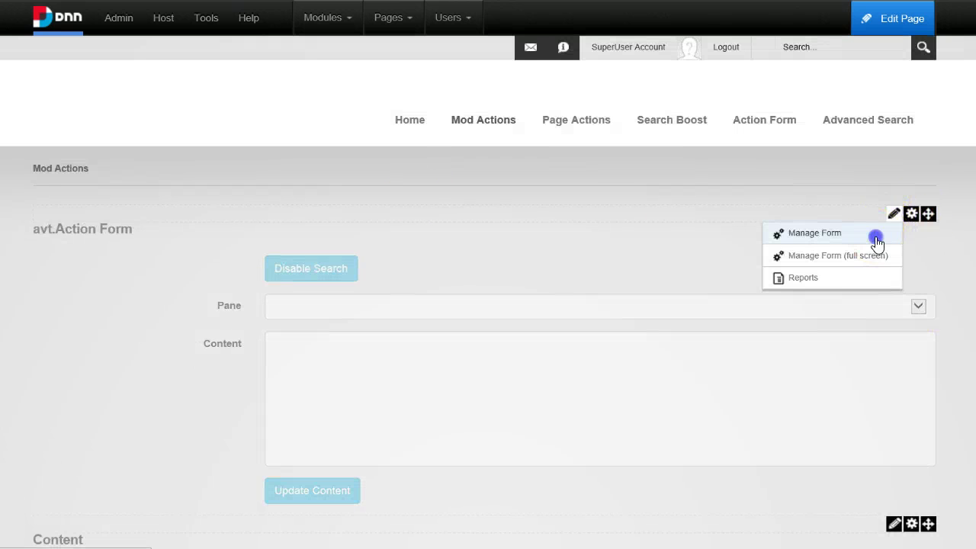
click(878, 244)
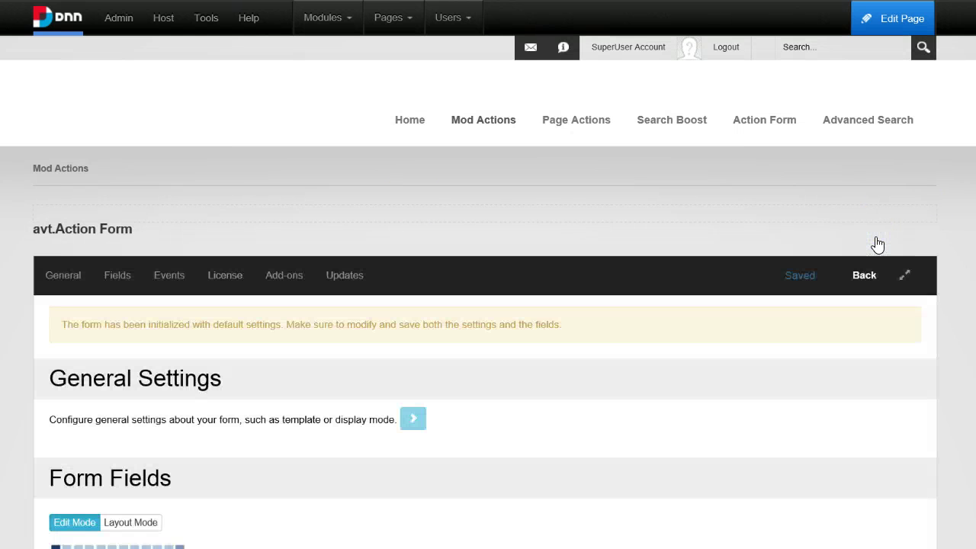
scroll(176, 404, down, 10)
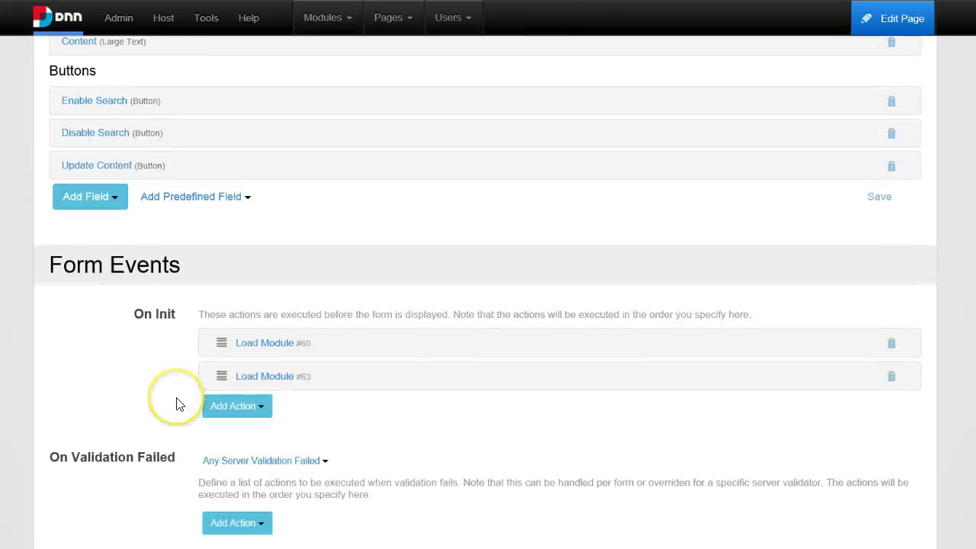
scroll(176, 404, down, 2)
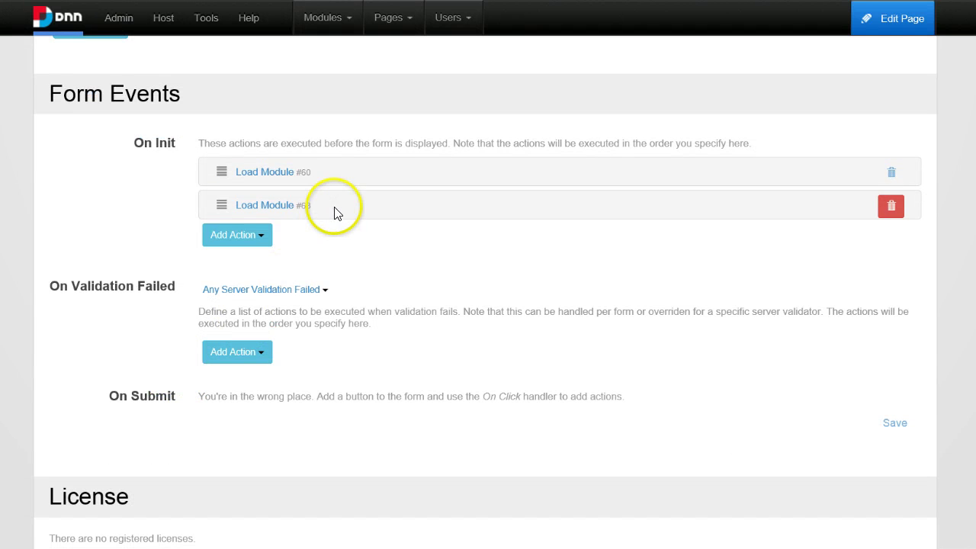
click(259, 204)
scroll(298, 261, down, 1)
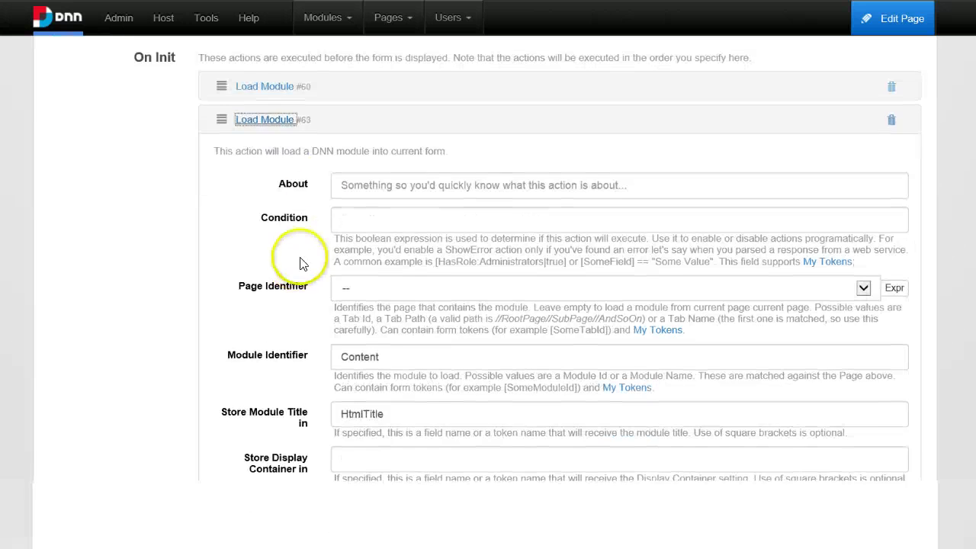
scroll(359, 327, down, 2)
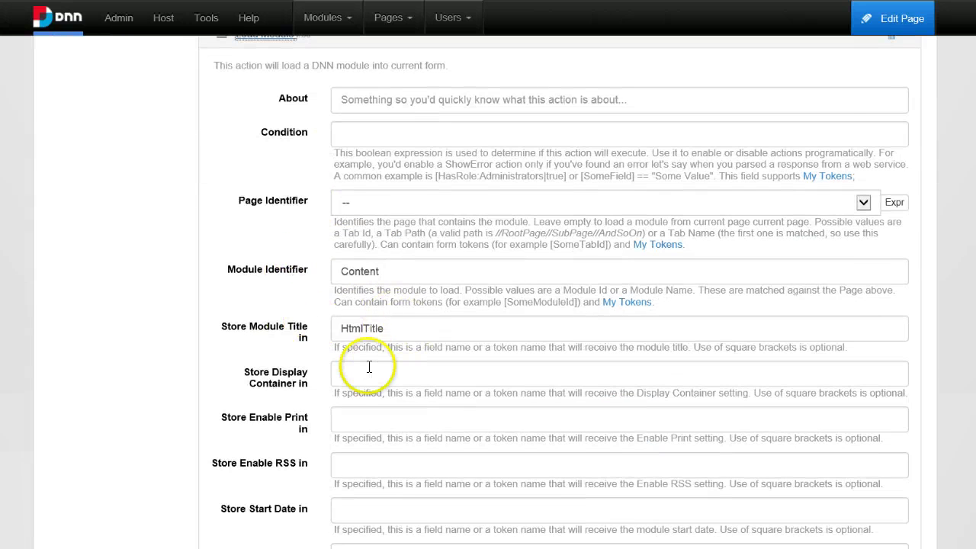
scroll(359, 366, up, 3)
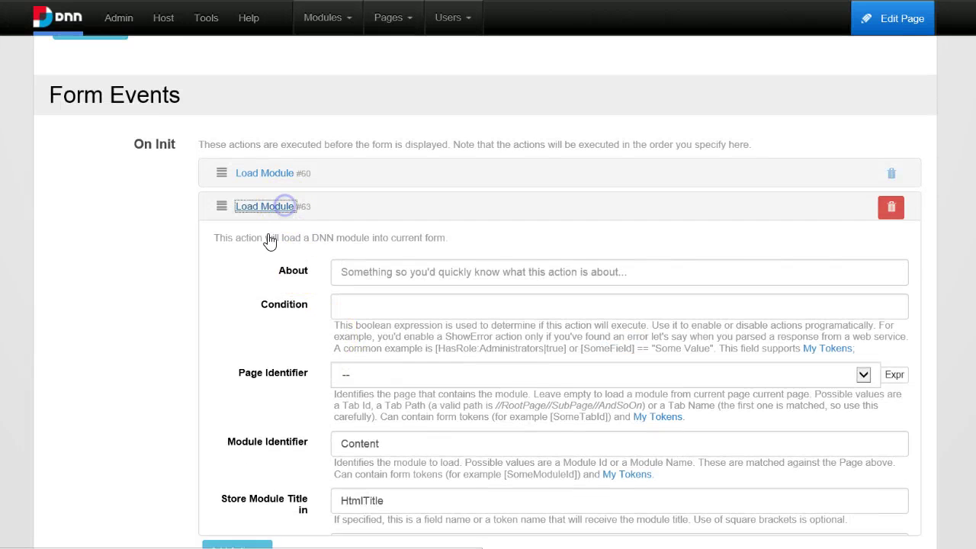
click(274, 207)
Add an On Init Load HTML Module action with identifier 'Content', storing content in Content, and save.
click(248, 242)
mouse_move(243, 308)
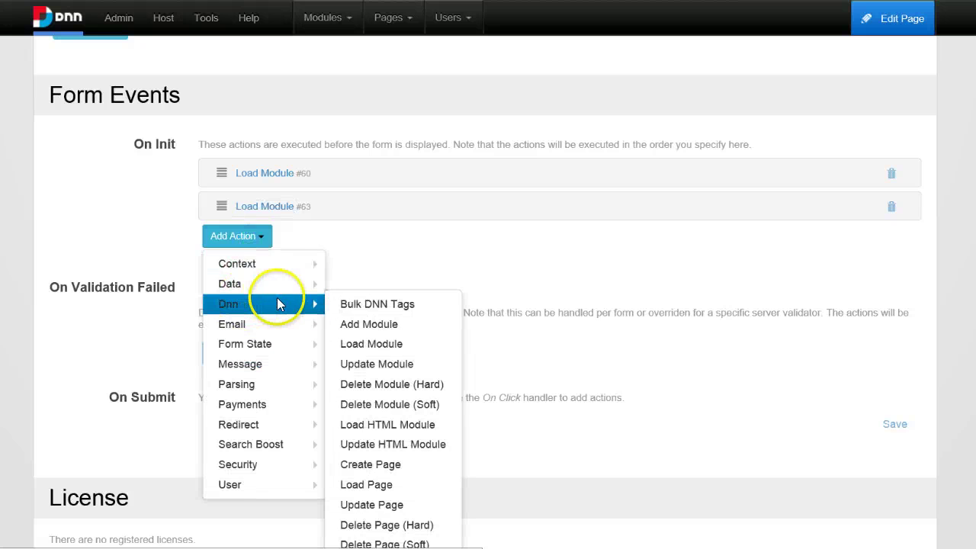
click(403, 424)
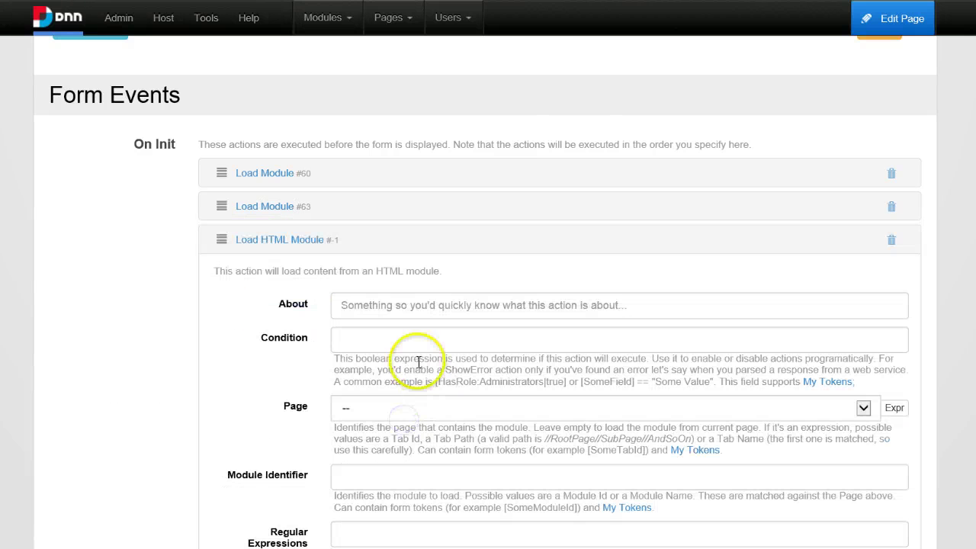
scroll(385, 313, down, 3)
click(348, 303)
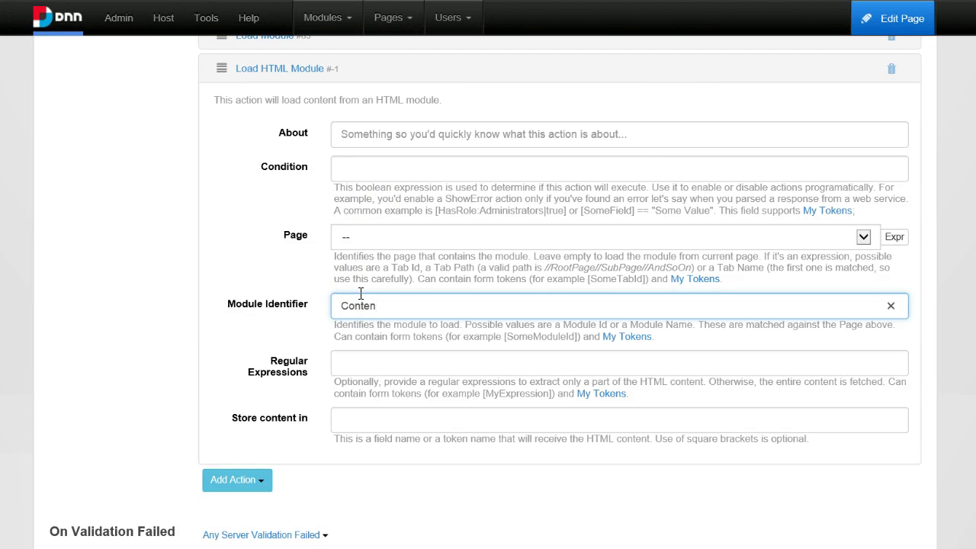
click(366, 421)
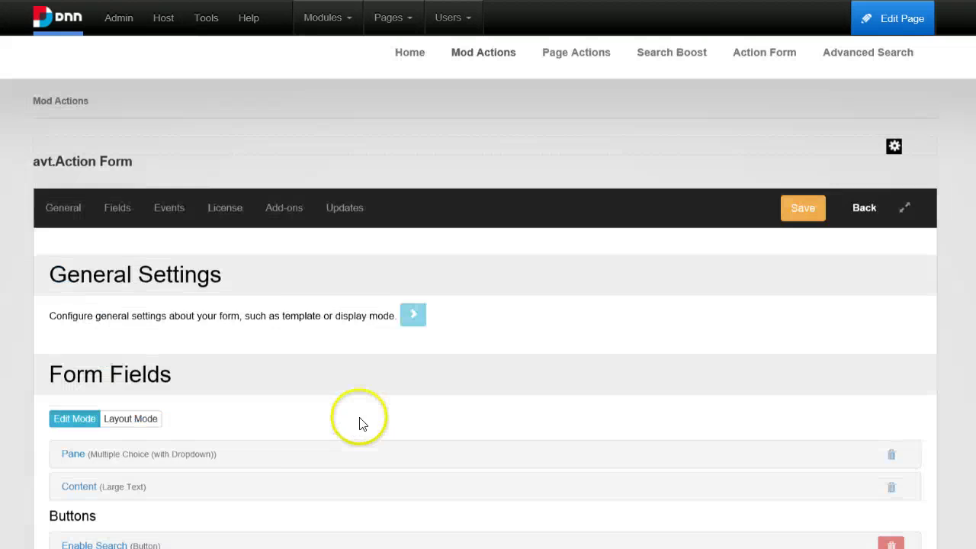
scroll(91, 465, down, 5)
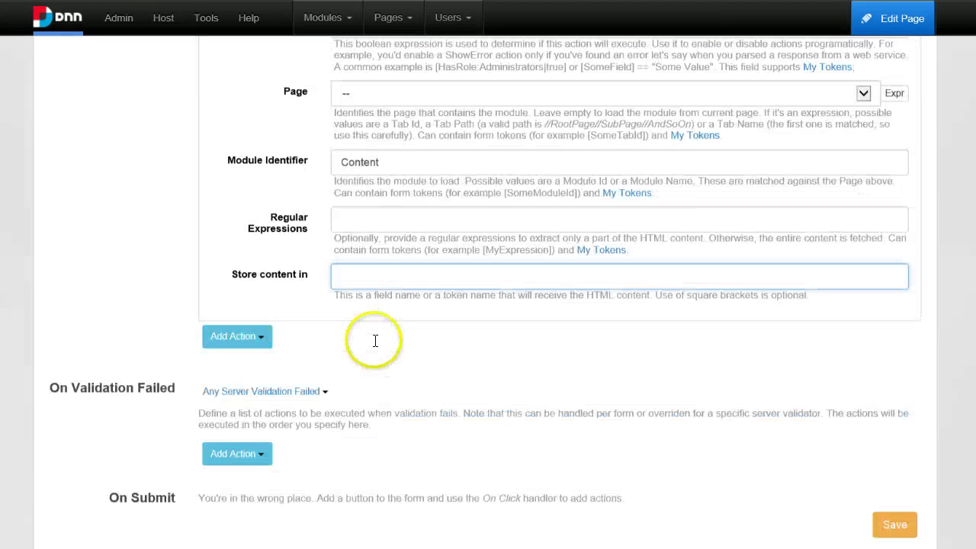
scroll(388, 305, down, 3)
scroll(393, 298, up, 1)
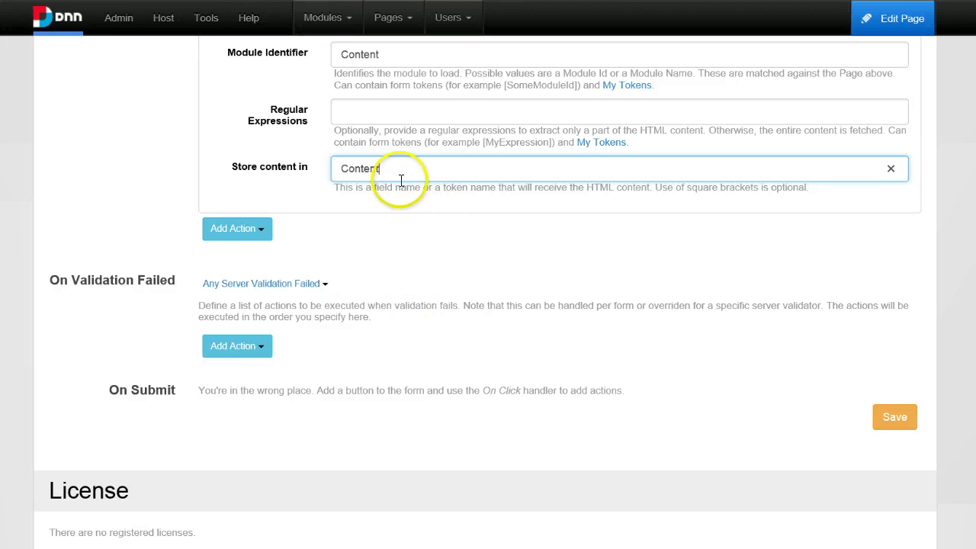
double_click(340, 169)
click(504, 228)
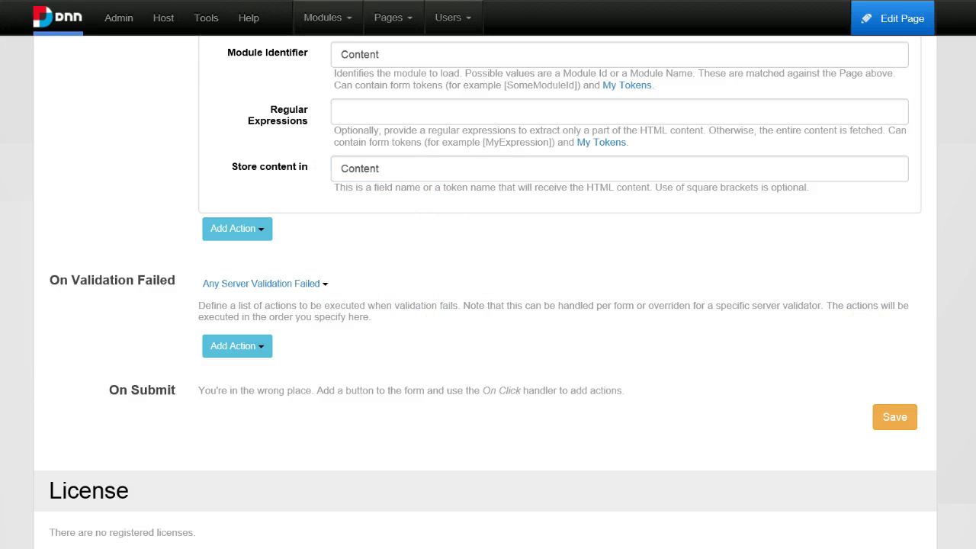
click(904, 422)
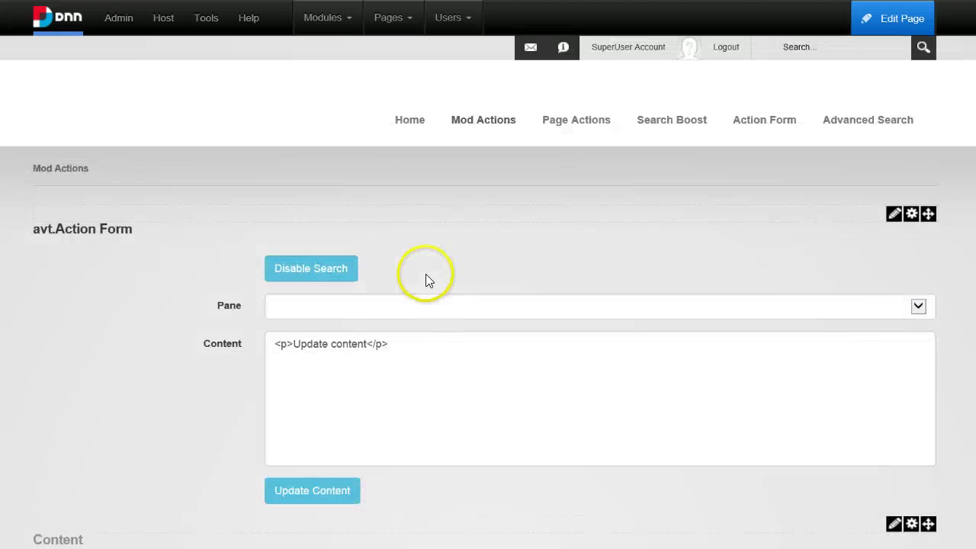
Append ' again' to the loaded Content text and submit it as 'Update content again'.
scroll(427, 279, down, 1)
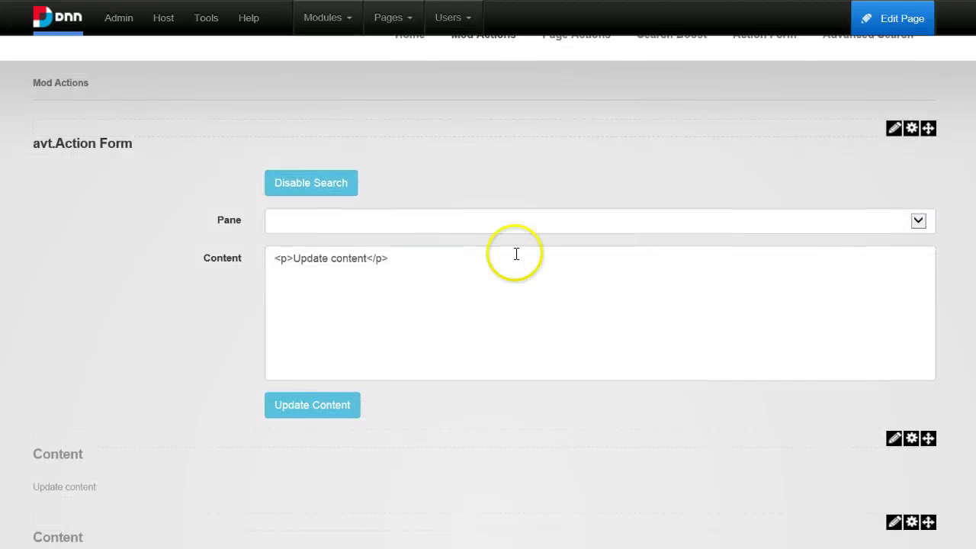
drag(385, 260, 34, 365)
click(137, 377)
click(407, 308)
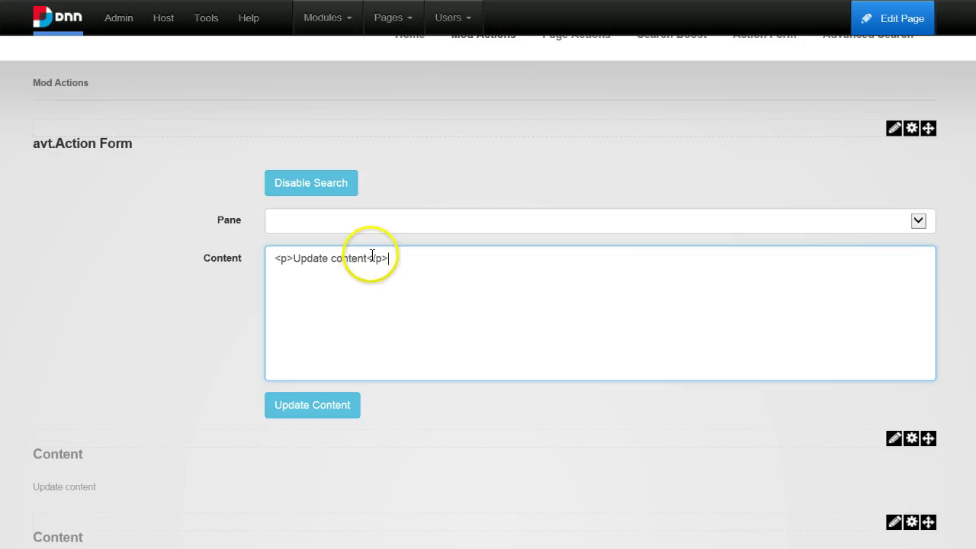
drag(368, 258, 397, 264)
click(383, 304)
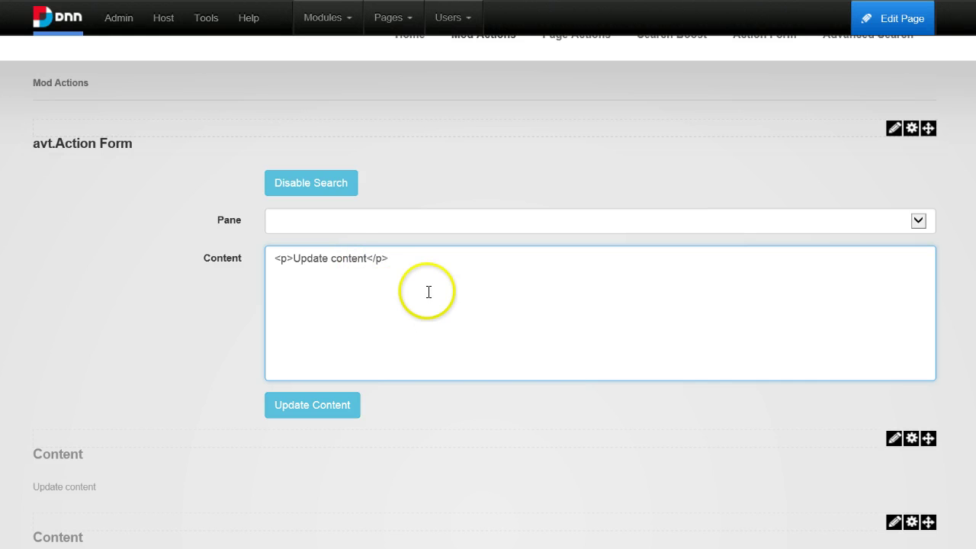
click(371, 258)
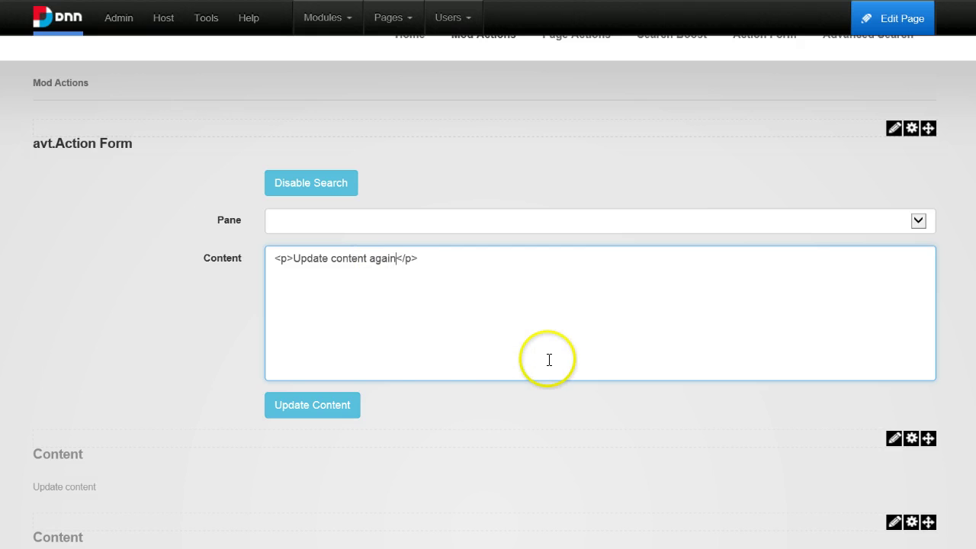
click(347, 404)
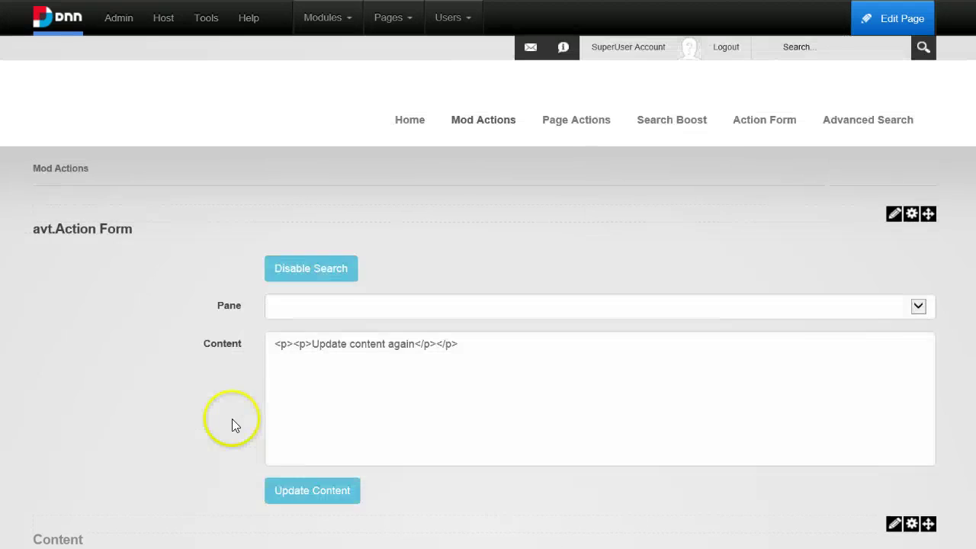
Highlight the updated Content module text to confirm it reads 'Update content again'.
scroll(126, 498, down, 3)
drag(139, 399, 40, 412)
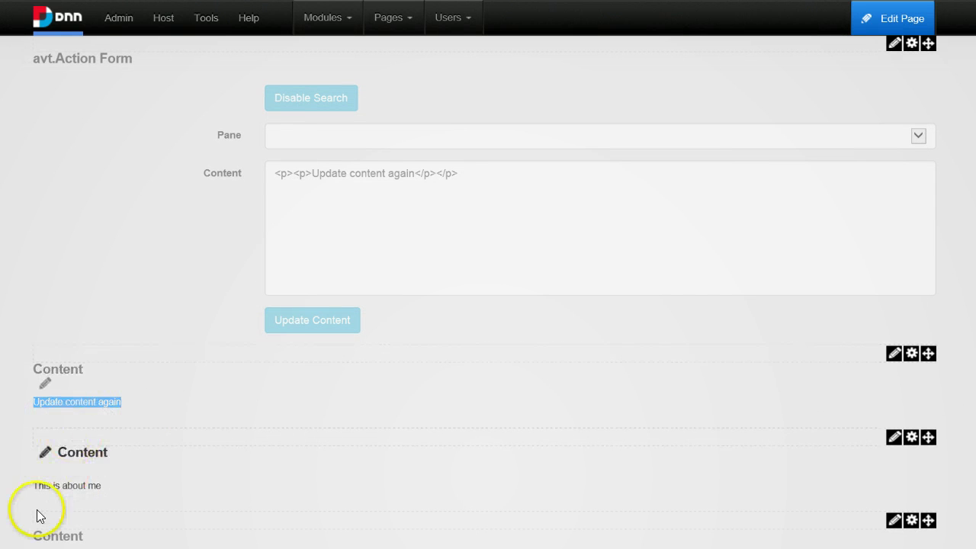
scroll(427, 265, up, 3)
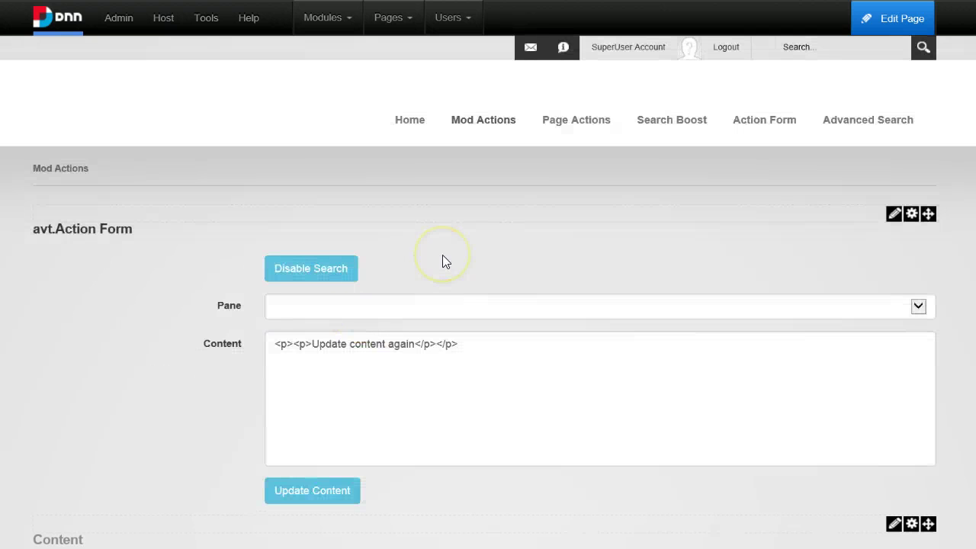